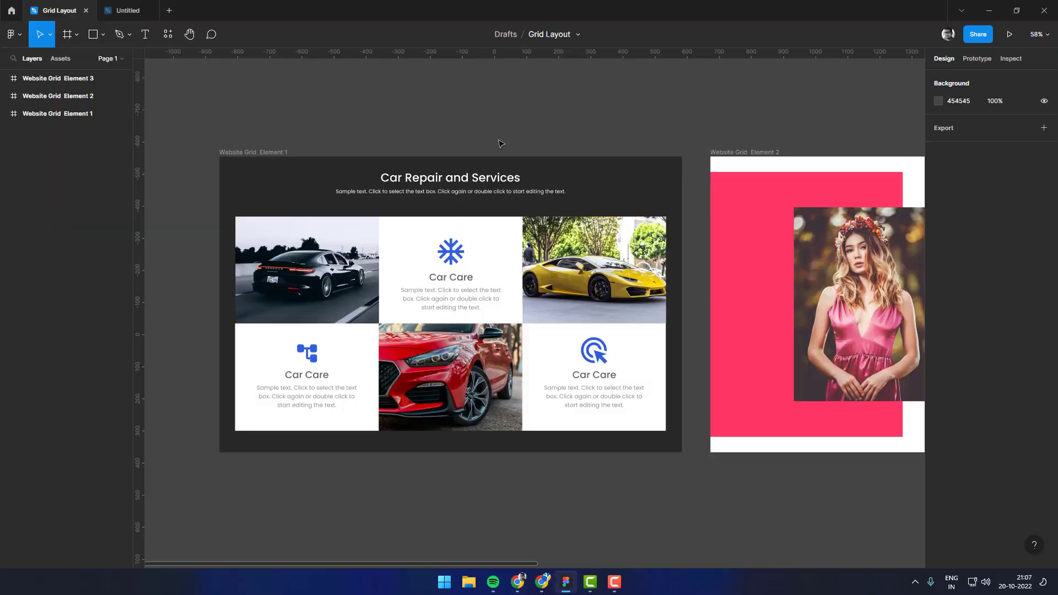
Pan across the Grid Layout file to view the Website Grid Element 2 and 3 designs
{"action": "scroll", "coordinate": [694, 284], "scroll_direction": "down", "scroll_amount": 2}
{"action": "left_click_drag", "start_coordinate": [842, 174], "coordinate": [723, 174]}
{"action": "scroll", "coordinate": [723, 175], "scroll_direction": "right", "scroll_amount": 4}
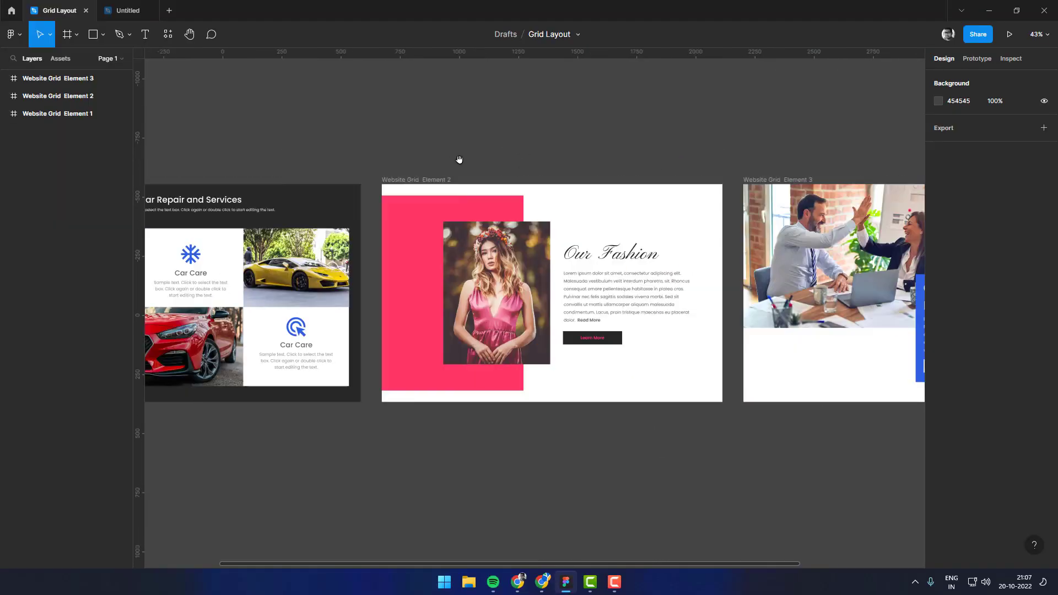
{"action": "scroll", "coordinate": [534, 163], "scroll_direction": "right", "scroll_amount": 4}
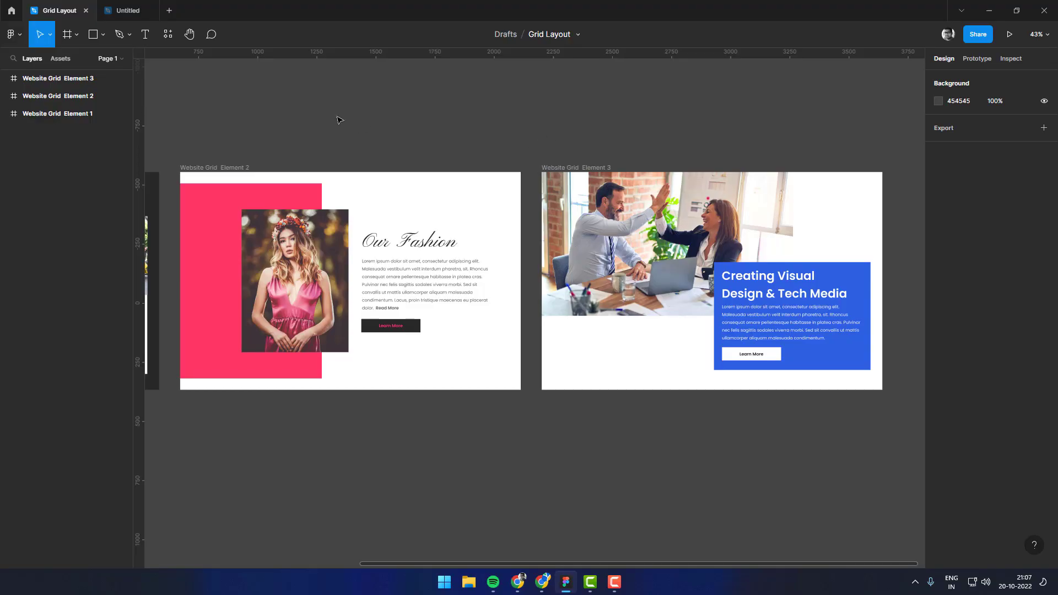
Switch to the Untitled file and zoom out to see the blank Contact Block Design frame
{"action": "left_click", "coordinate": [126, 11]}
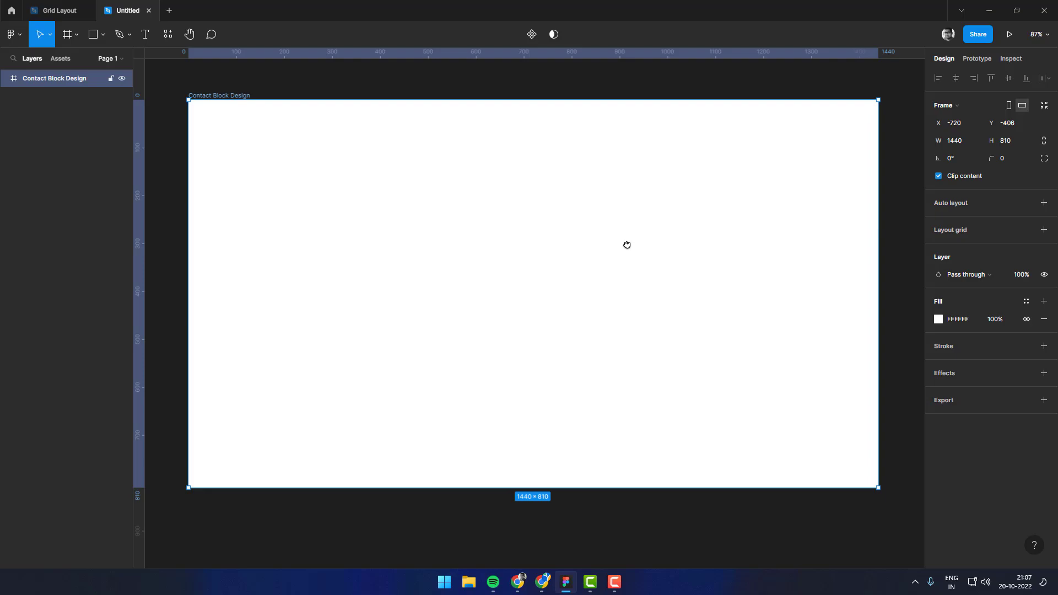
{"action": "scroll", "coordinate": [627, 245], "scroll_direction": "down", "scroll_amount": 1, "text": "ctrl"}
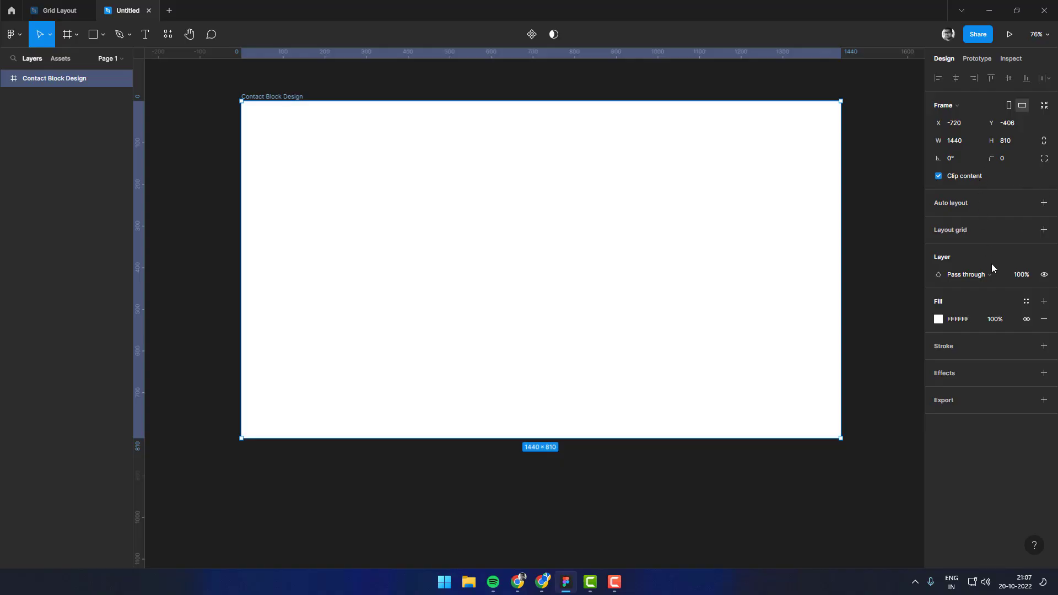
Add a layout grid to the frame and set it to 12 columns
{"action": "left_click", "coordinate": [1043, 231]}
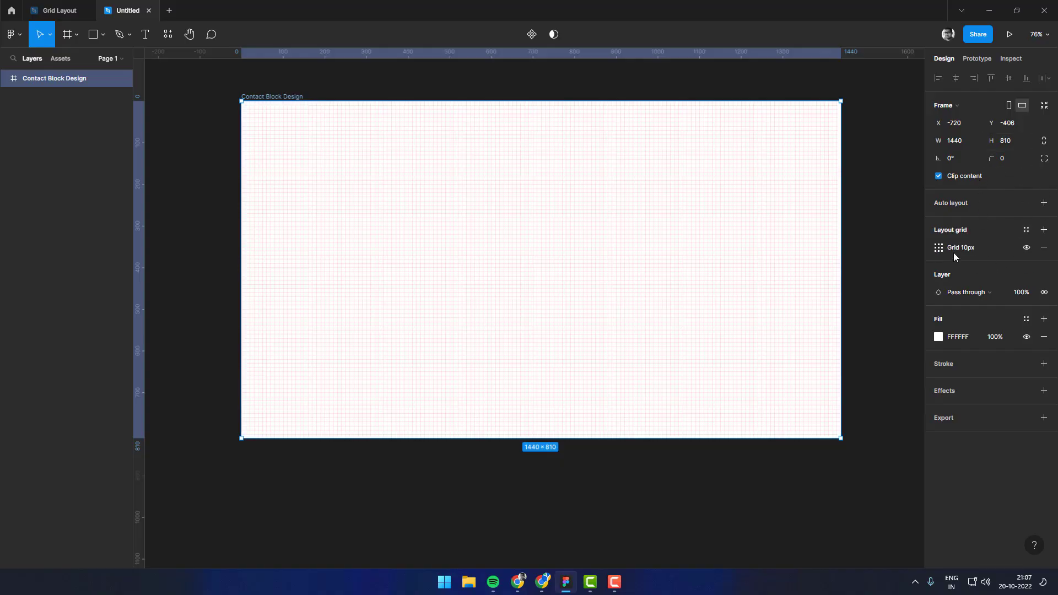
{"action": "left_click", "coordinate": [937, 249]}
{"action": "left_click", "coordinate": [816, 254]}
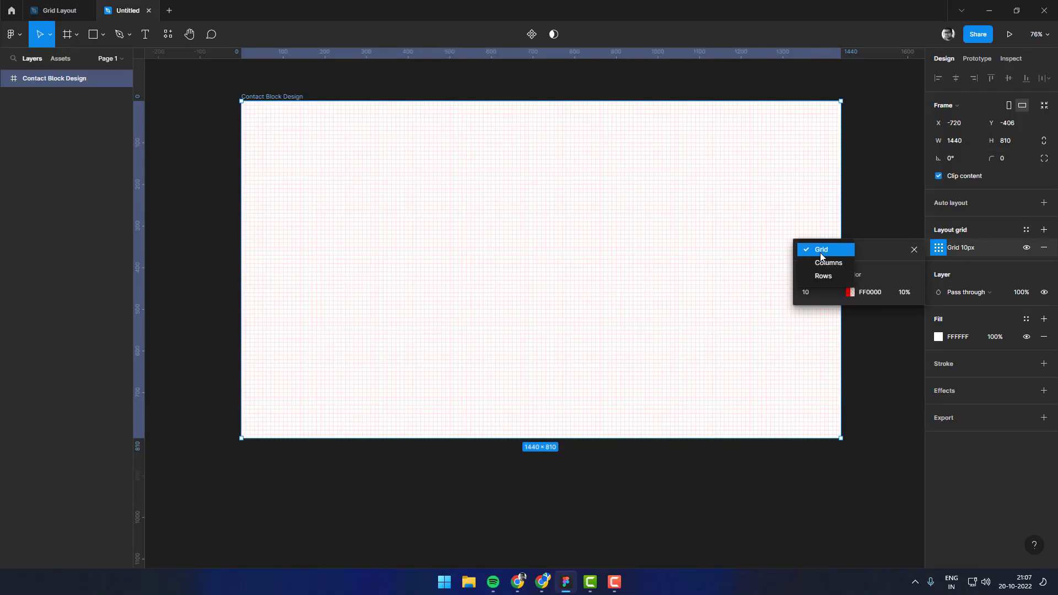
{"action": "left_click", "coordinate": [820, 253]}
{"action": "left_click", "coordinate": [824, 264]}
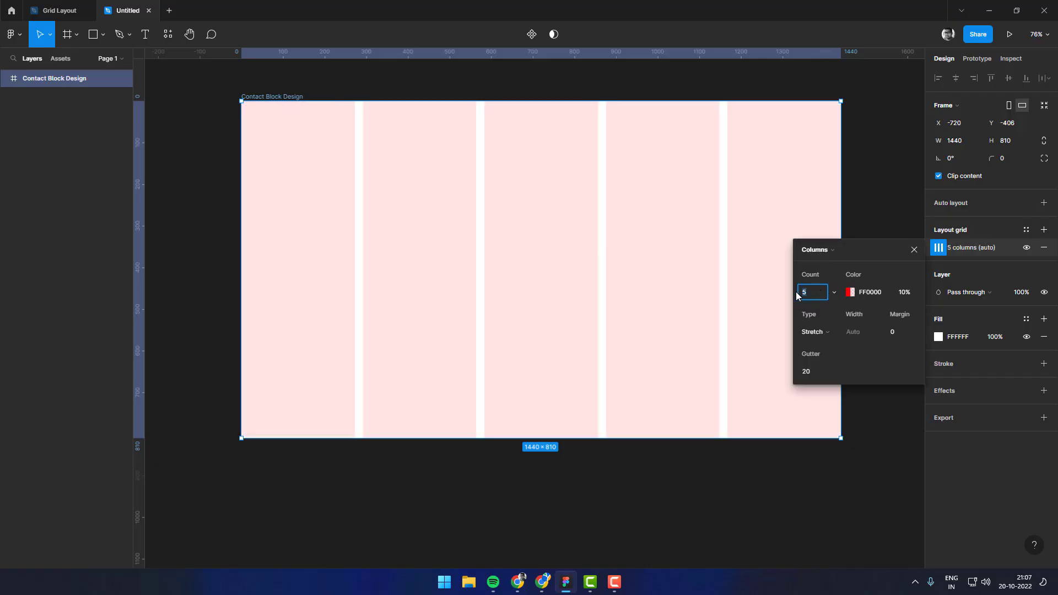
{"action": "type", "text": "12"}
{"action": "key", "text": "Tab"}
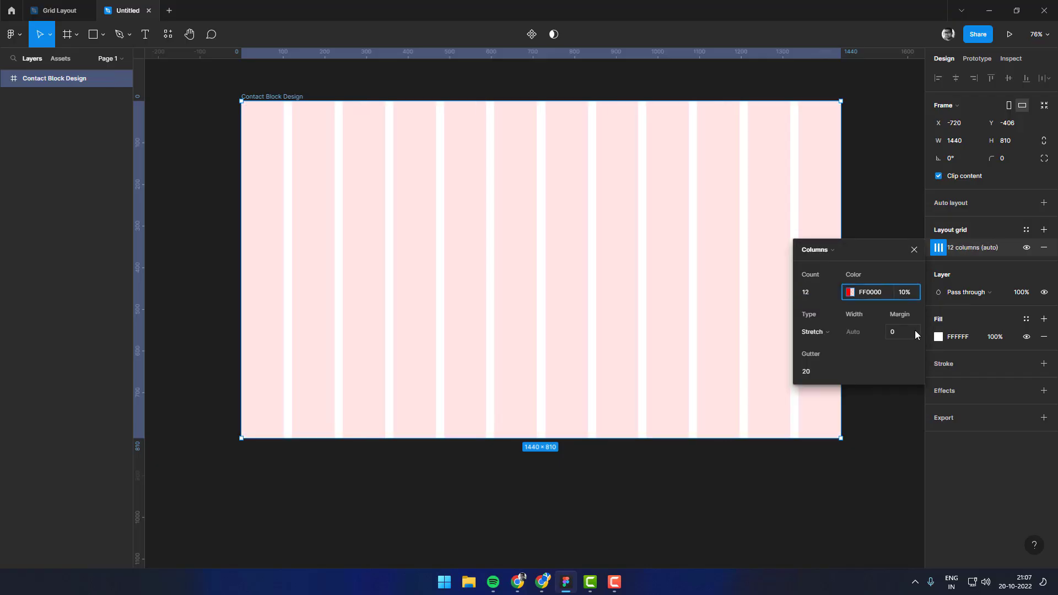
Set the column grid's margin to 100 and gutter to 16, then close the settings
{"action": "left_click", "coordinate": [908, 332]}
{"action": "type", "text": "0"}
{"action": "key", "text": "Return"}
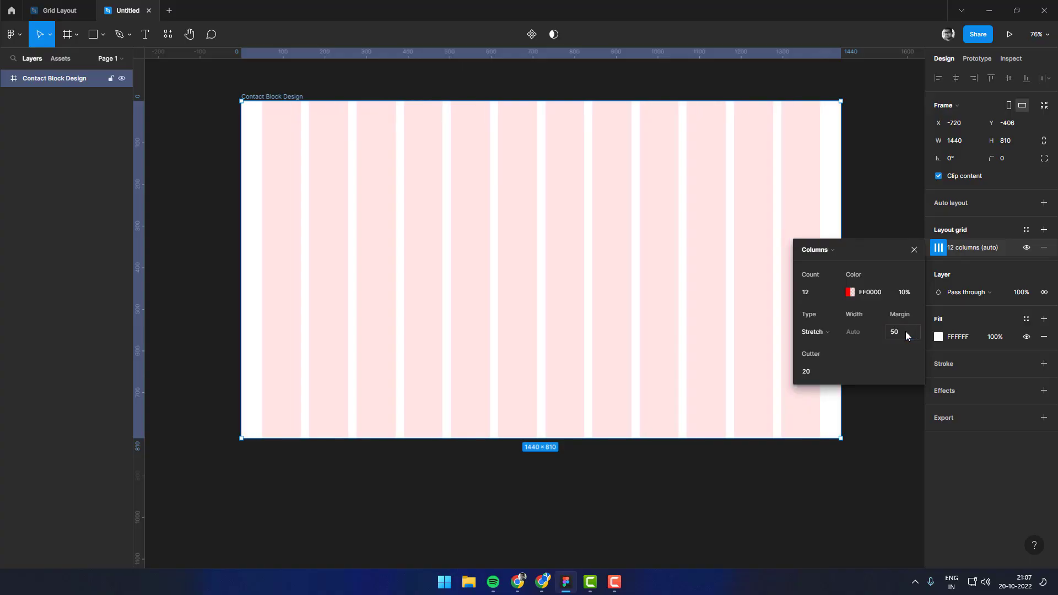
{"action": "left_click", "coordinate": [905, 332]}
{"action": "type", "text": "100"}
{"action": "key", "text": "Return"}
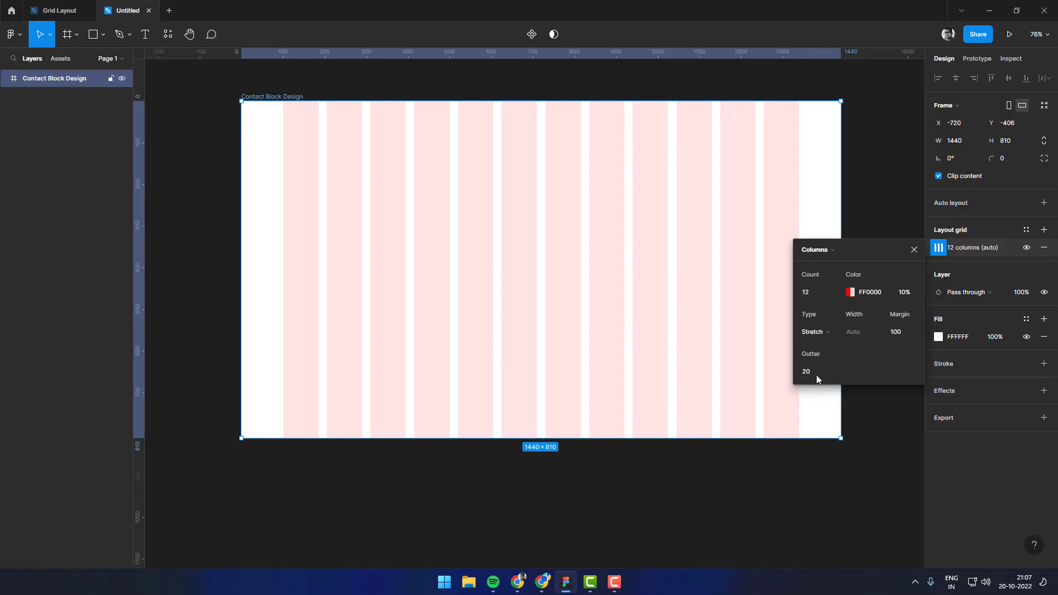
{"action": "left_click", "coordinate": [816, 376]}
{"action": "type", "text": "16"}
{"action": "key", "text": "Return"}
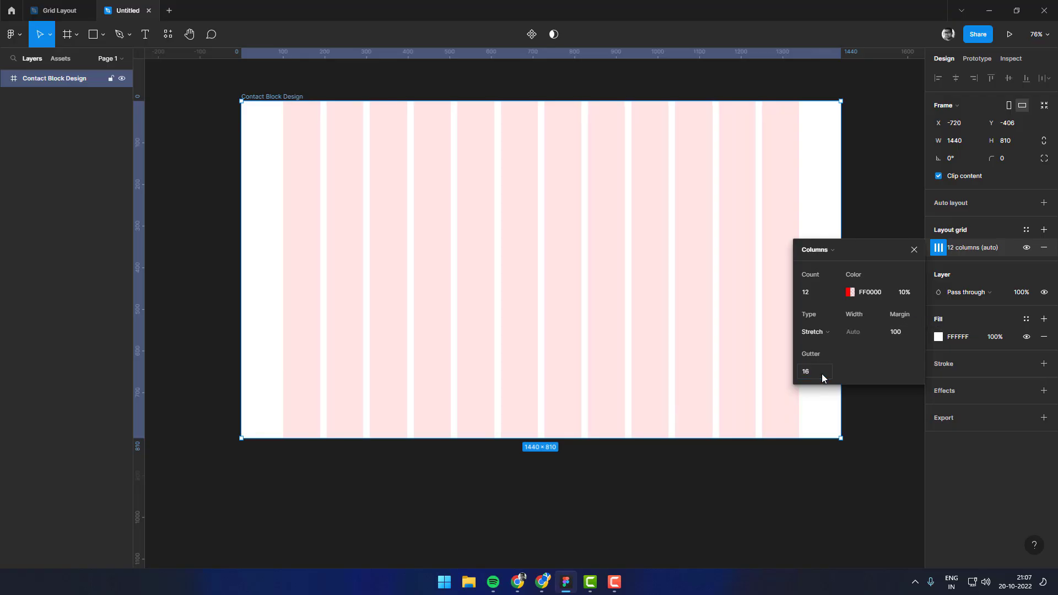
{"action": "left_click", "coordinate": [913, 250]}
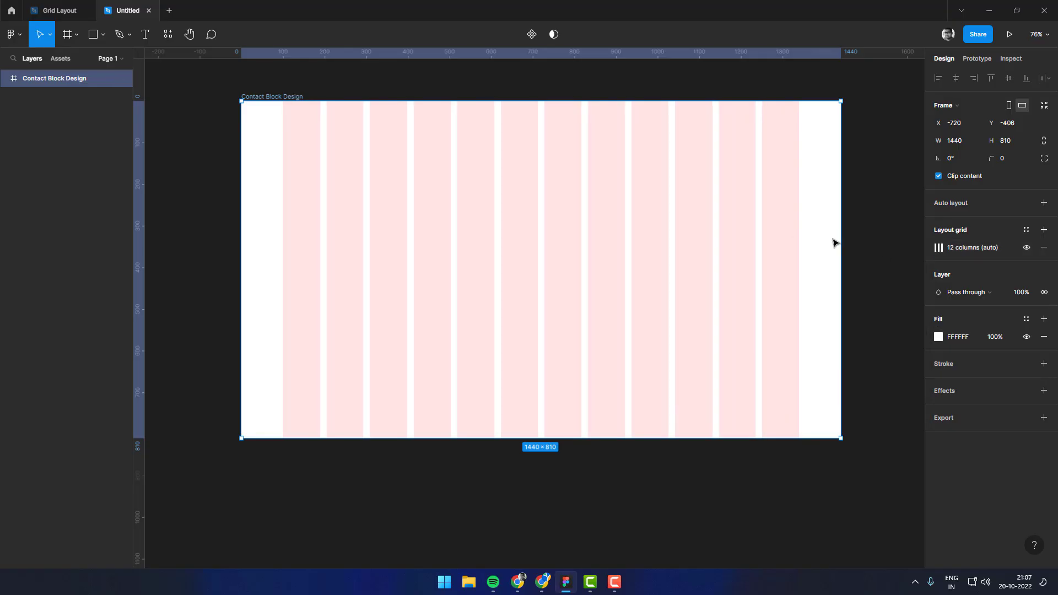
{"action": "key", "text": "Escape"}
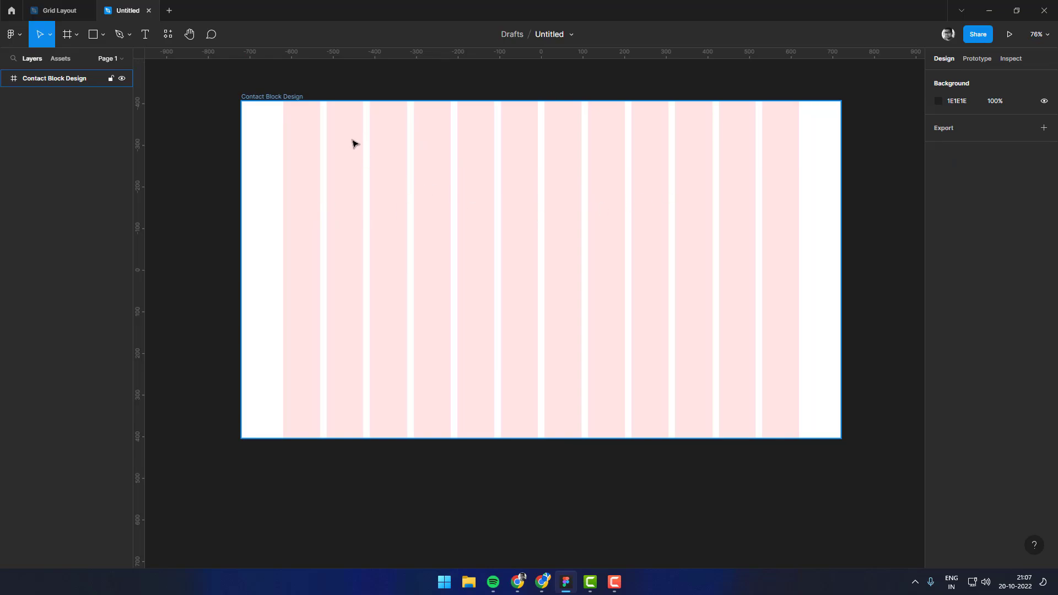
Draw a rectangle in the upper left of the Contact Block Design frame
{"action": "left_click", "coordinate": [285, 97]}
{"action": "key", "text": "Escape"}
{"action": "left_click", "coordinate": [292, 150]}
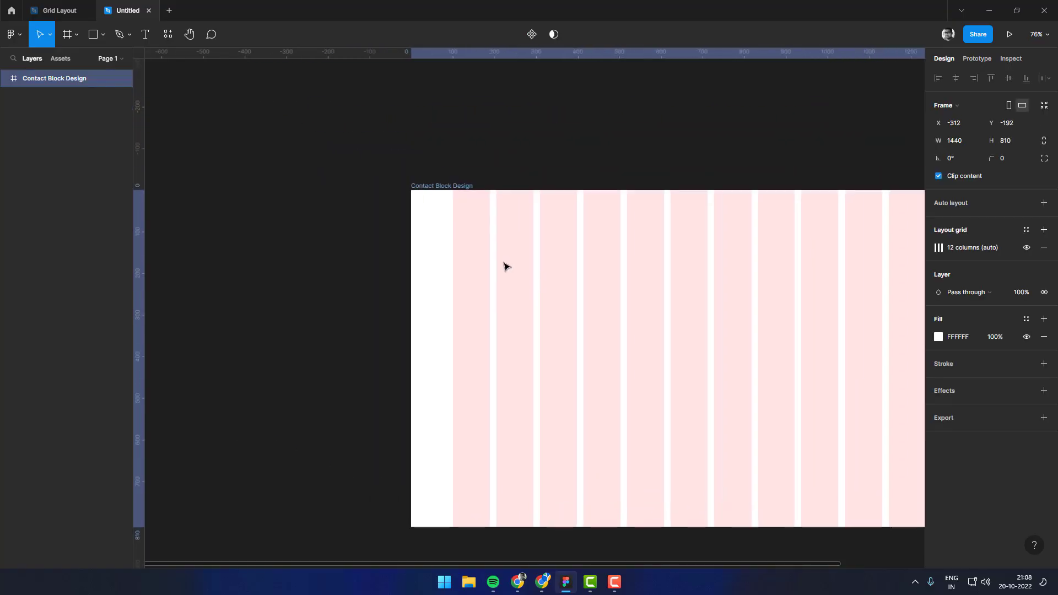
{"action": "left_click_drag", "start_coordinate": [377, 170], "coordinate": [374, 170]}
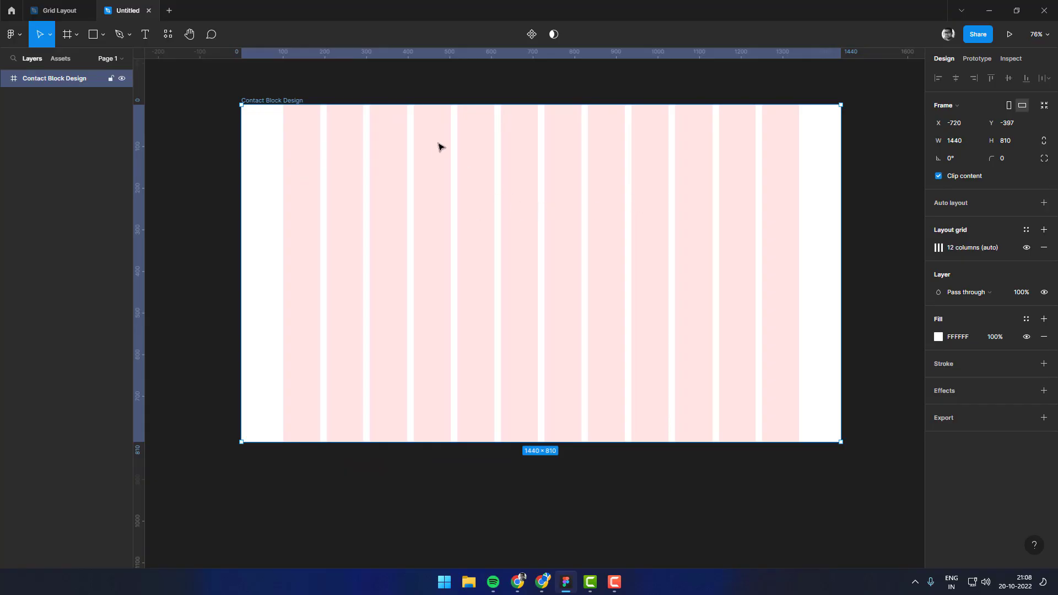
{"action": "left_click", "coordinate": [104, 35]}
{"action": "left_click", "coordinate": [91, 55]}
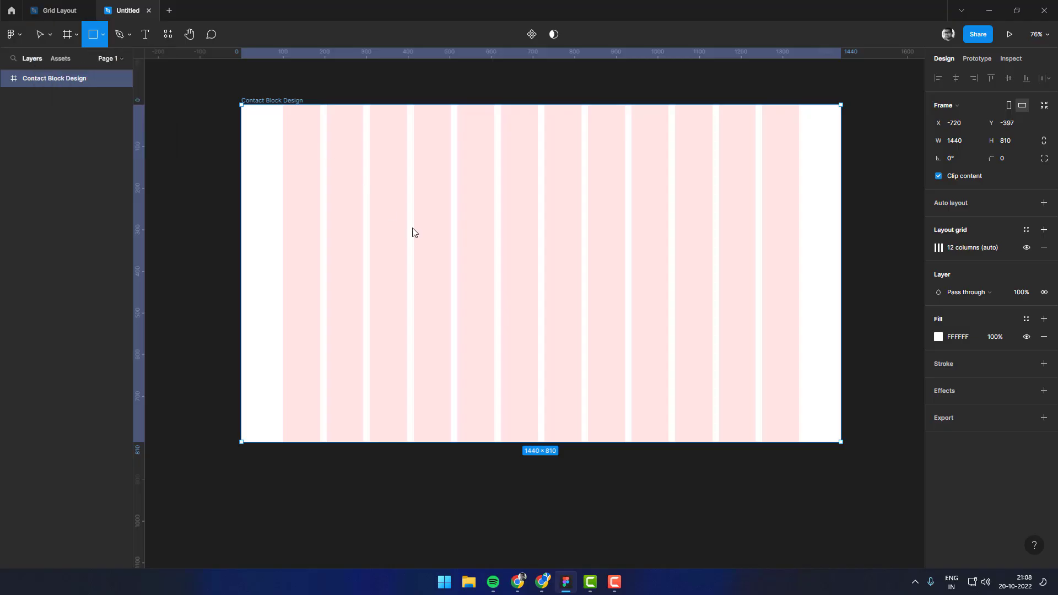
{"action": "left_click_drag", "start_coordinate": [321, 154], "coordinate": [512, 302]}
Align the rectangle to the frame's top-left corner and resize it to 712×810
{"action": "left_click", "coordinate": [938, 78]}
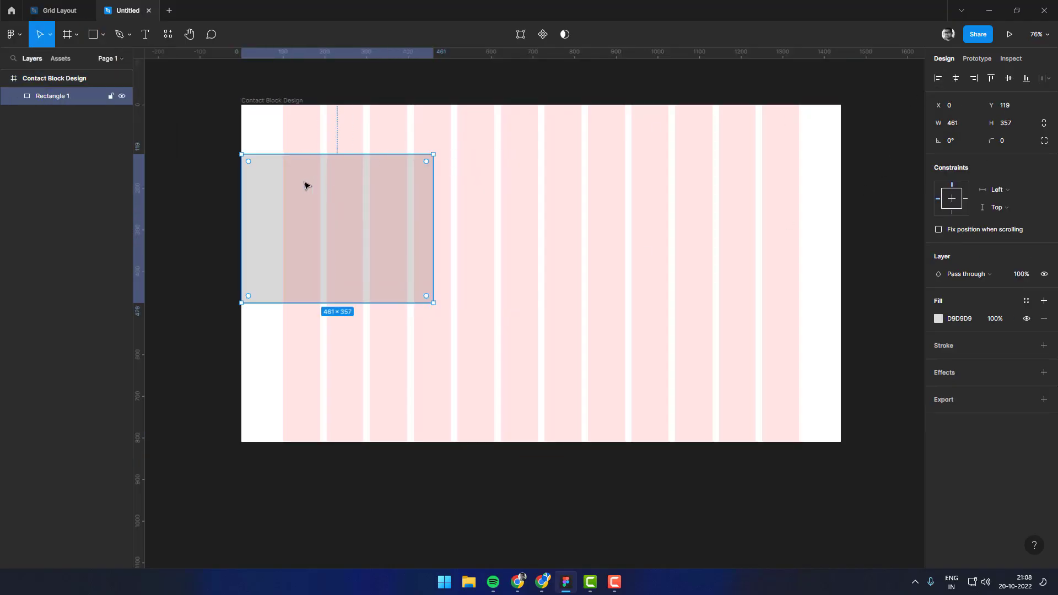
{"action": "left_click_drag", "start_coordinate": [307, 185], "coordinate": [307, 155]}
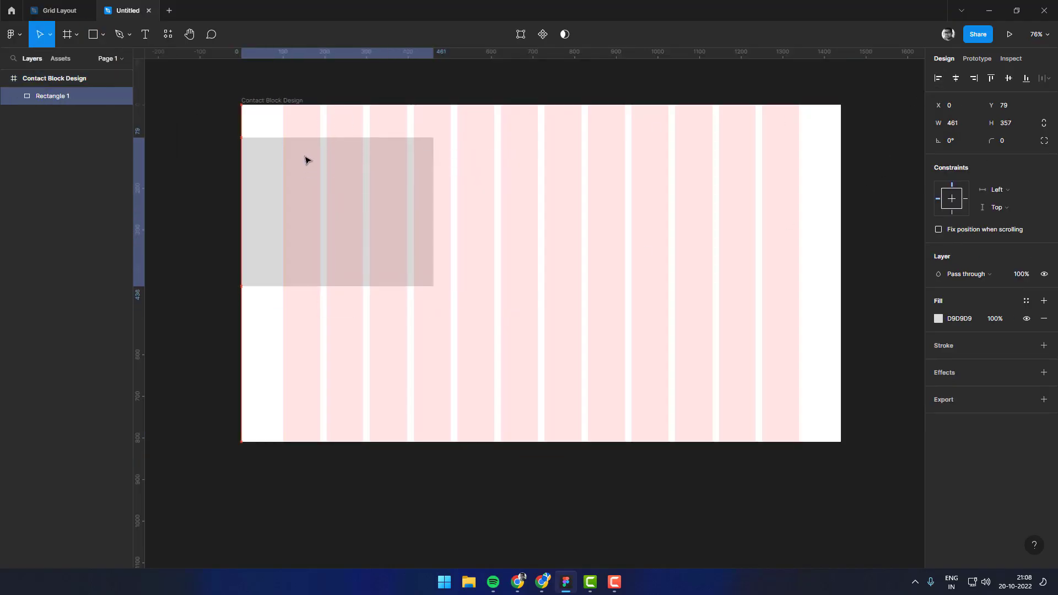
{"action": "left_click", "coordinate": [973, 77]}
{"action": "key", "text": "ctrl+z"}
{"action": "left_click", "coordinate": [991, 77]}
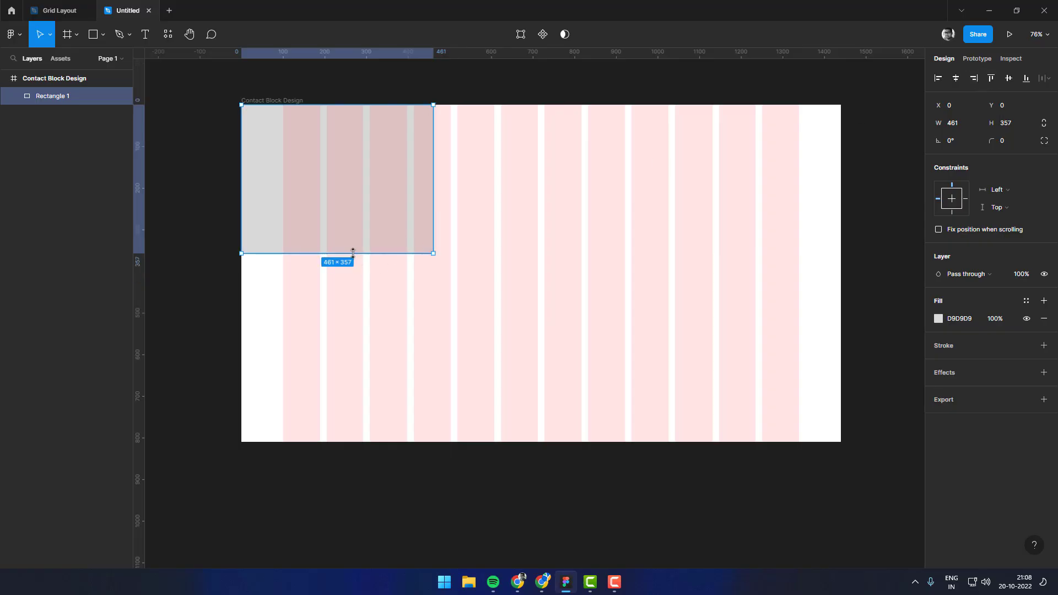
{"action": "left_click_drag", "start_coordinate": [353, 252], "coordinate": [358, 443]}
{"action": "left_click_drag", "start_coordinate": [433, 300], "coordinate": [535, 297]}
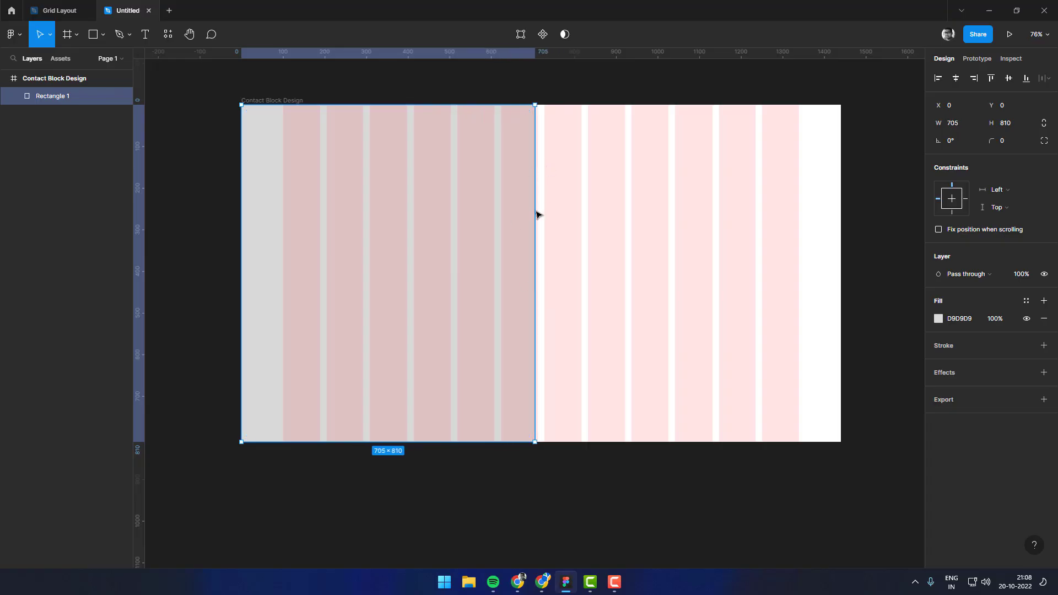
{"action": "left_click_drag", "start_coordinate": [538, 215], "coordinate": [540, 212]}
{"action": "left_click", "coordinate": [572, 182]}
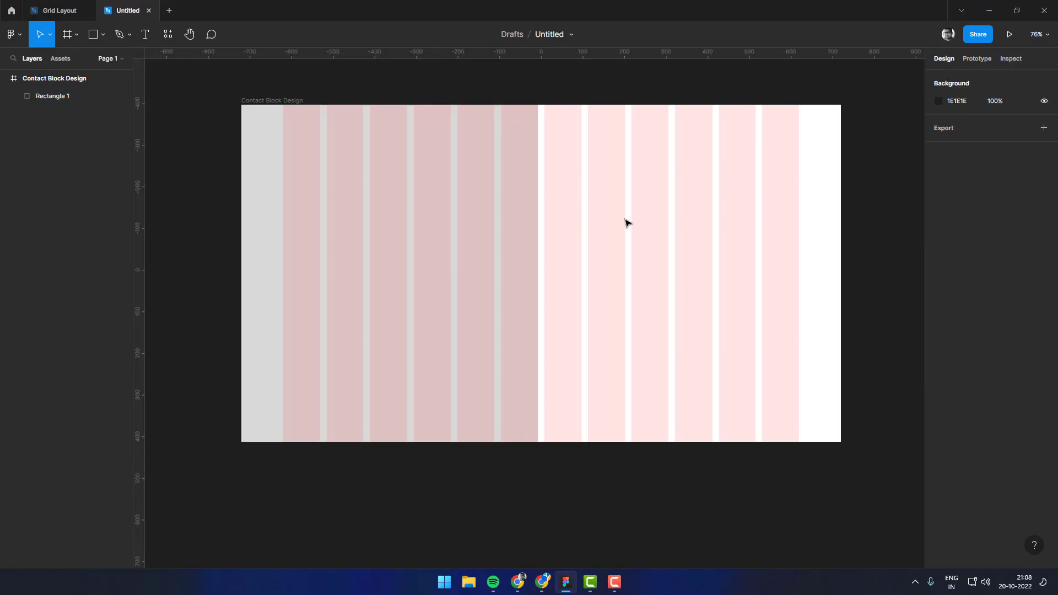
{"action": "key", "text": "ctrl+z"}
Adjust the hue and shade in the colour picker until the rectangle is green 33B812
{"action": "left_click", "coordinate": [938, 318]}
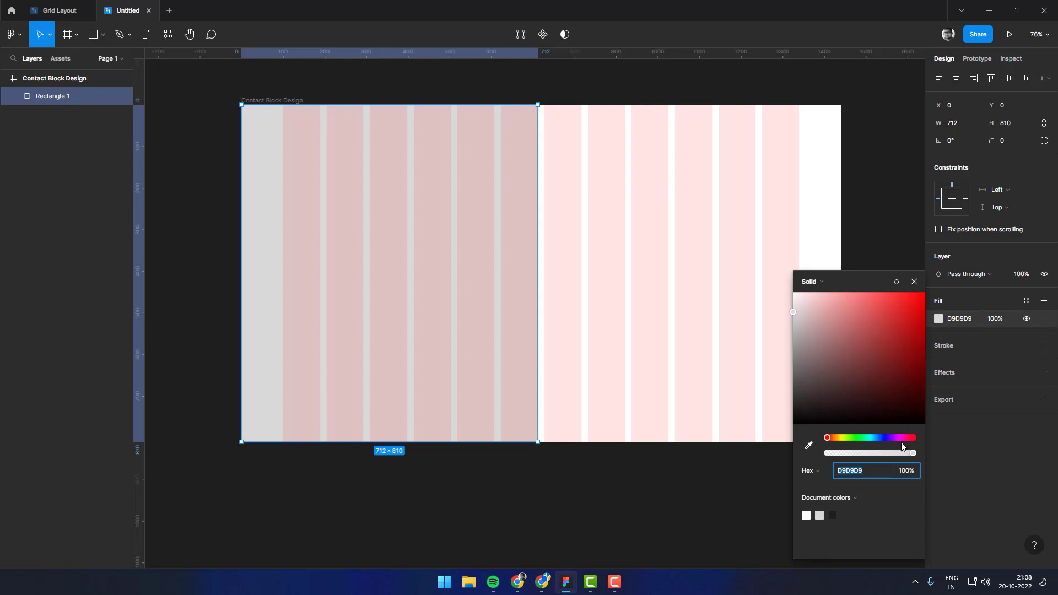
{"action": "left_click_drag", "start_coordinate": [904, 438], "coordinate": [884, 438]}
{"action": "left_click_drag", "start_coordinate": [882, 384], "coordinate": [895, 298]}
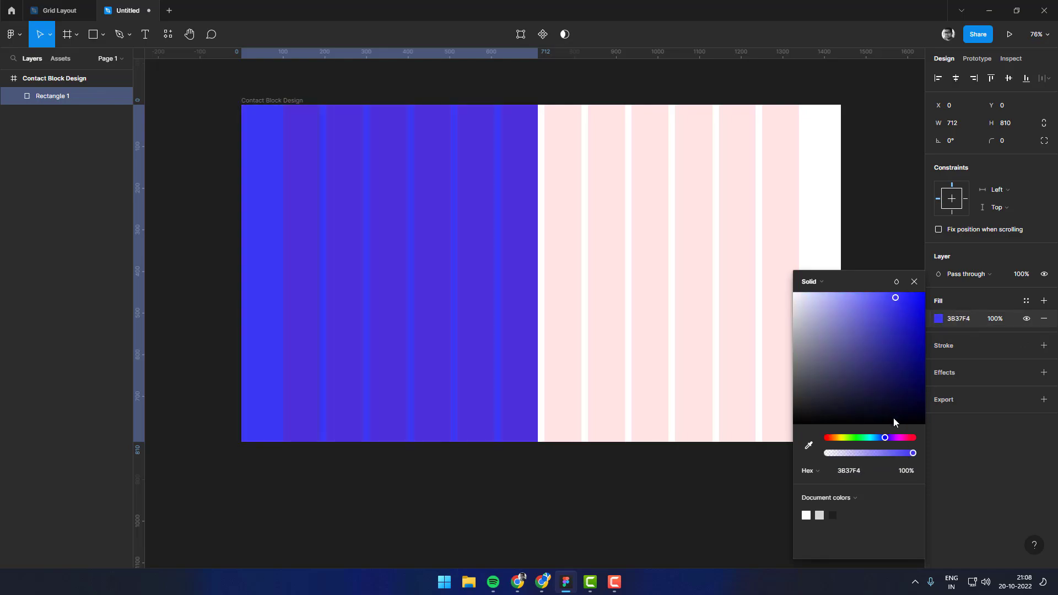
{"action": "mouse_move", "coordinate": [884, 438]}
{"action": "left_mouse_down"}
{"action": "mouse_move", "coordinate": [900, 437]}
{"action": "mouse_move", "coordinate": [853, 437]}
{"action": "left_mouse_up"}
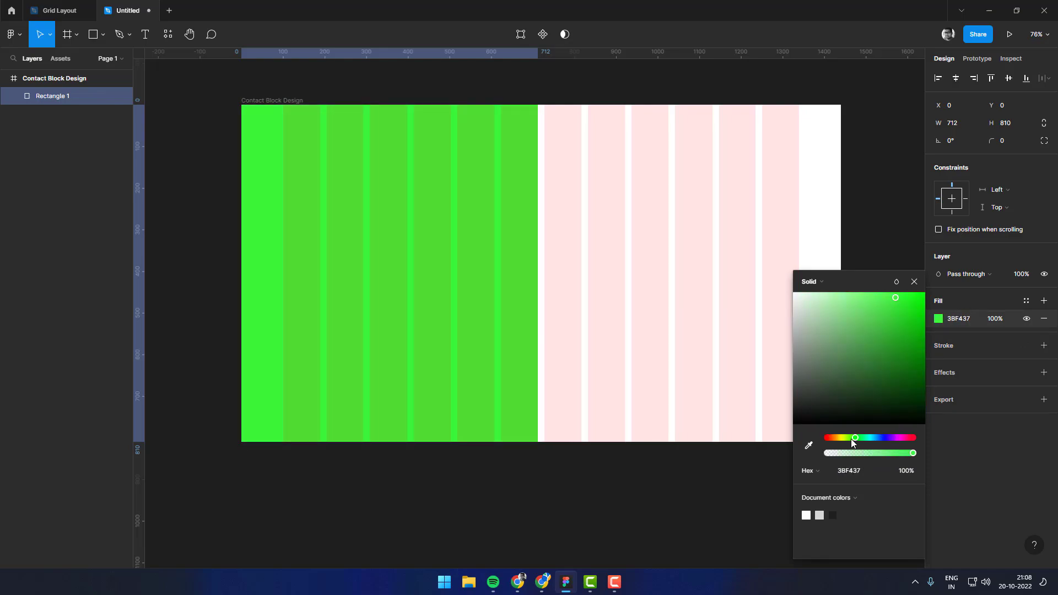
{"action": "left_click_drag", "start_coordinate": [888, 368], "coordinate": [876, 304]}
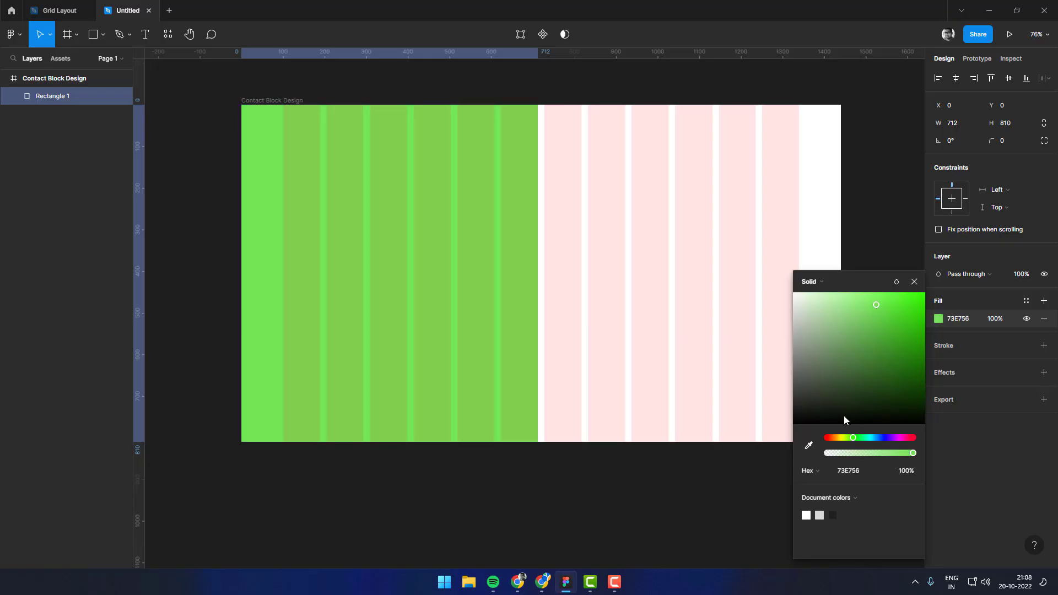
{"action": "mouse_move", "coordinate": [855, 437]}
{"action": "left_mouse_down"}
{"action": "mouse_move", "coordinate": [864, 437]}
{"action": "mouse_move", "coordinate": [853, 438]}
{"action": "left_mouse_up"}
{"action": "left_click_drag", "start_coordinate": [881, 347], "coordinate": [913, 325]}
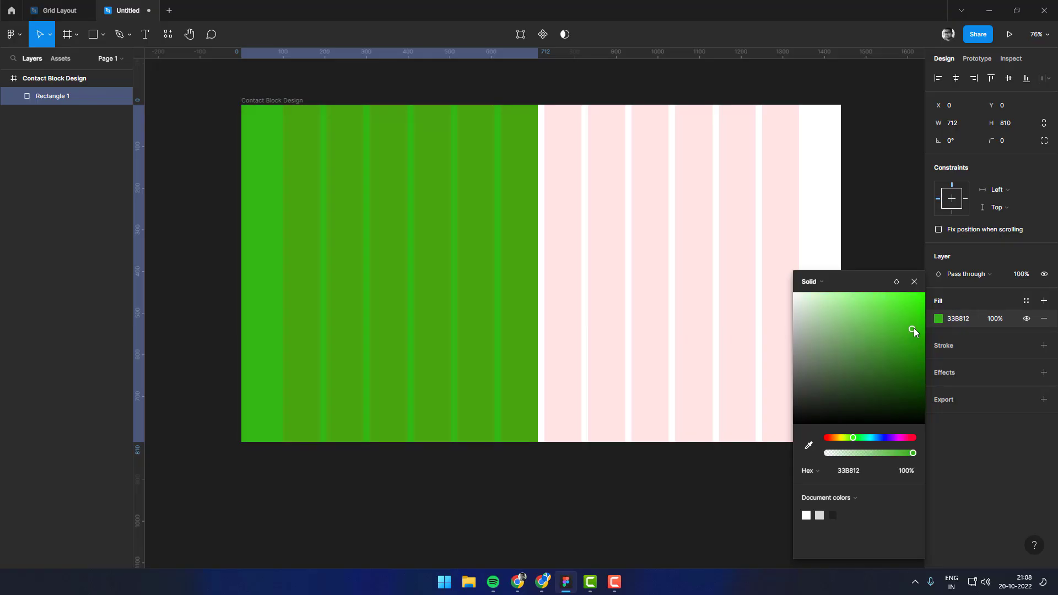
{"action": "left_click", "coordinate": [615, 219]}
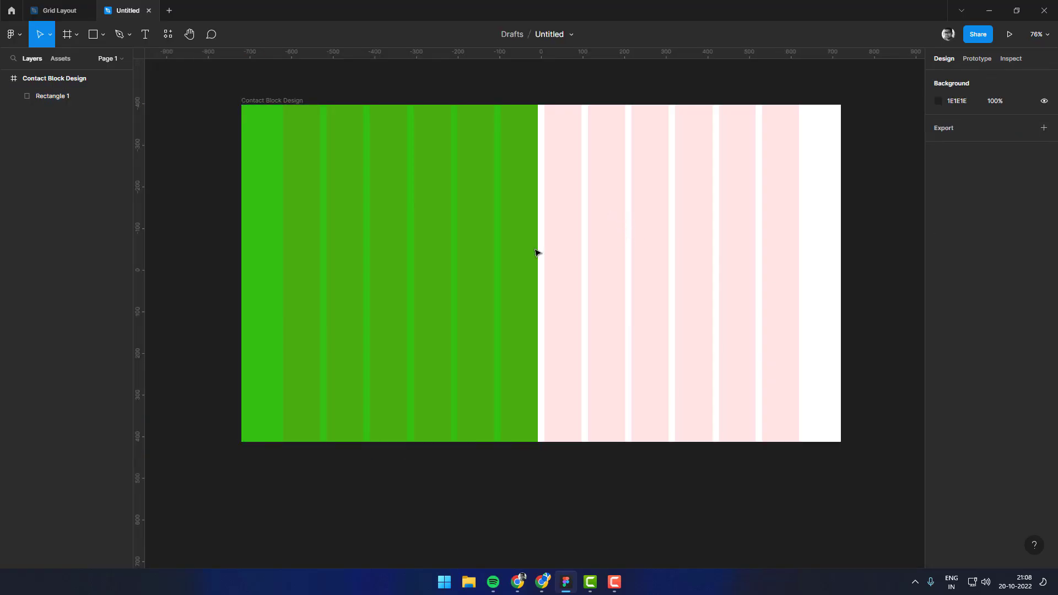
Draw a second 612×384 rectangle at 100, 213 over the green panel
{"action": "left_click", "coordinate": [103, 34]}
{"action": "left_click", "coordinate": [105, 58]}
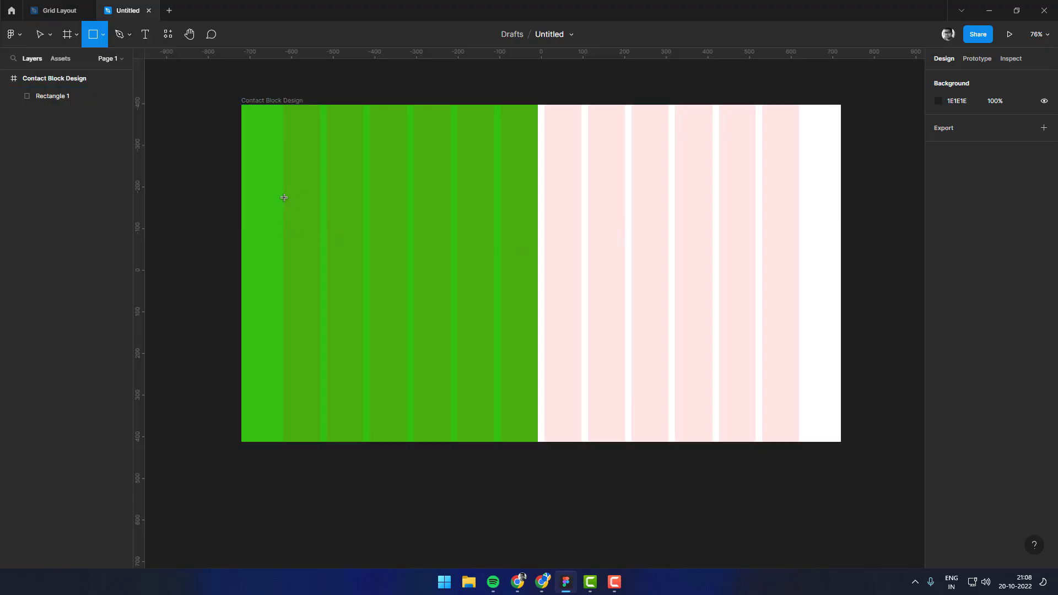
{"action": "left_click_drag", "start_coordinate": [284, 197], "coordinate": [592, 377]}
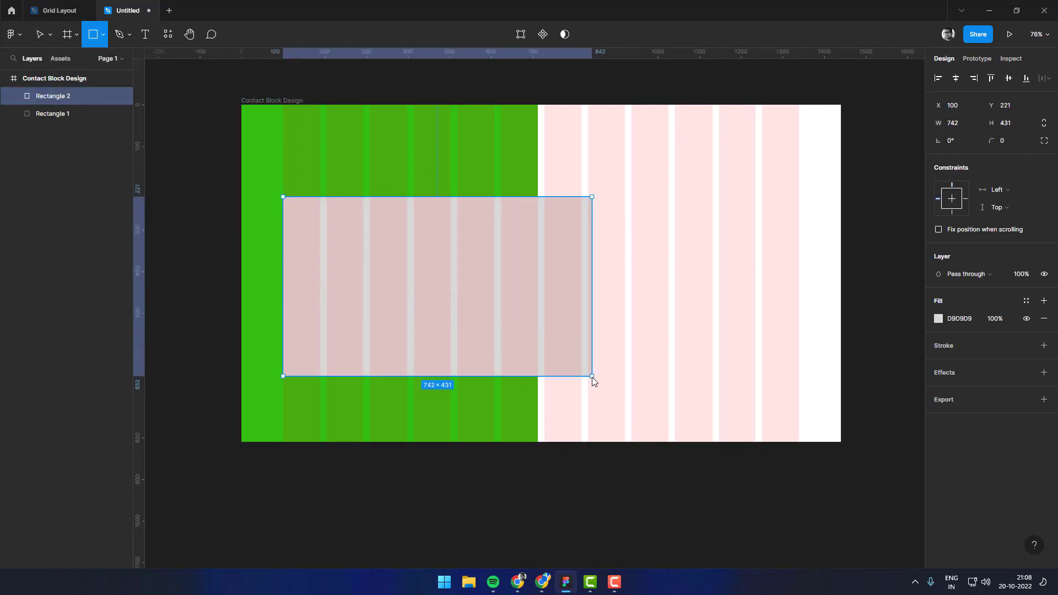
{"action": "left_click_drag", "start_coordinate": [591, 377], "coordinate": [539, 361]}
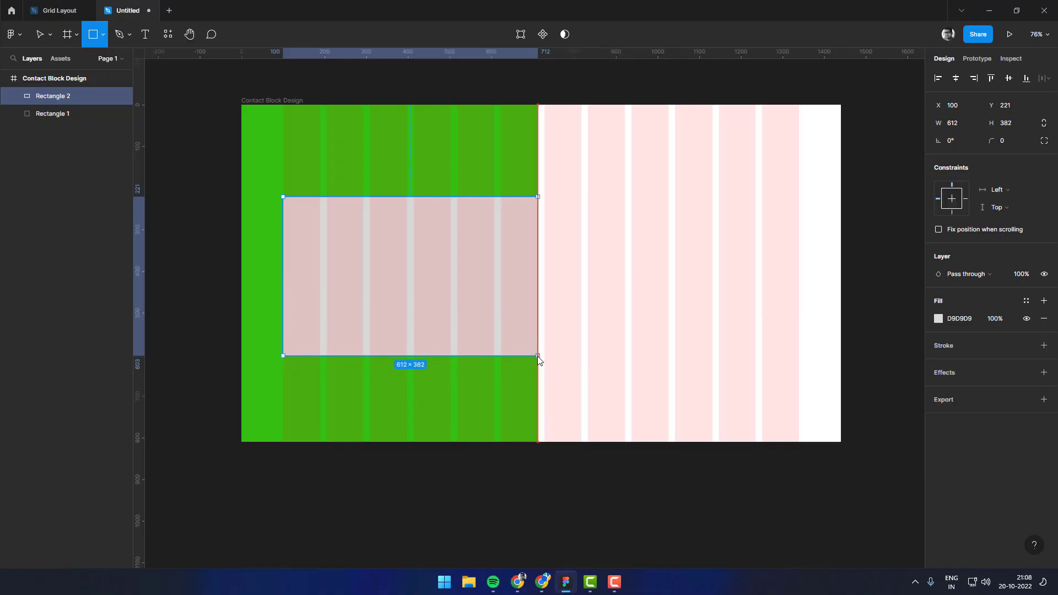
{"action": "left_click", "coordinate": [1008, 77]}
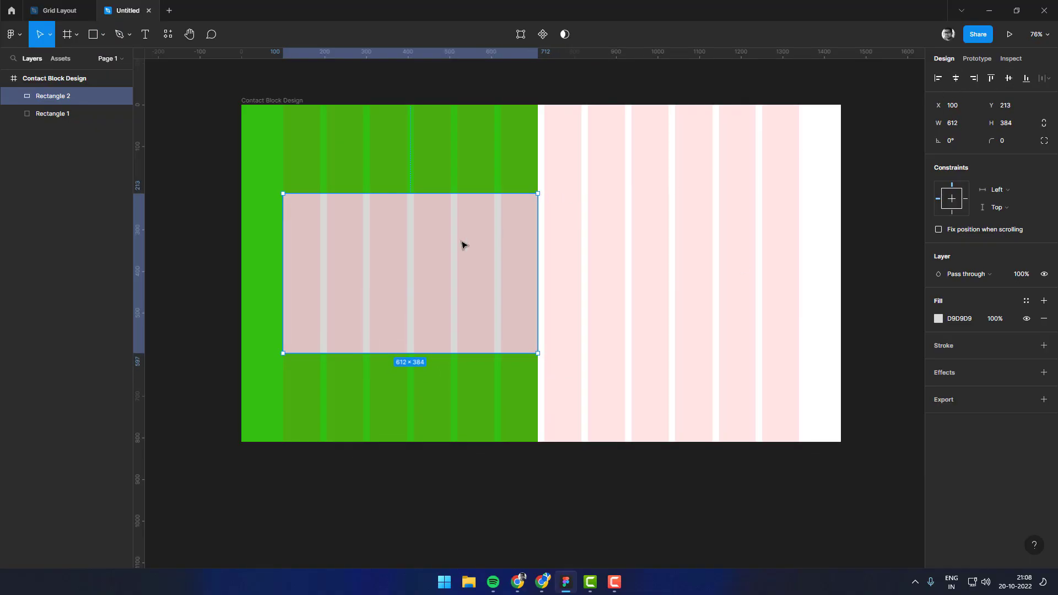
Fill the rectangle with the Boxed Water plant photo from the Unsplash plugin's 'plant' search
{"action": "right_click", "coordinate": [439, 243]}
{"action": "mouse_move", "coordinate": [496, 466]}
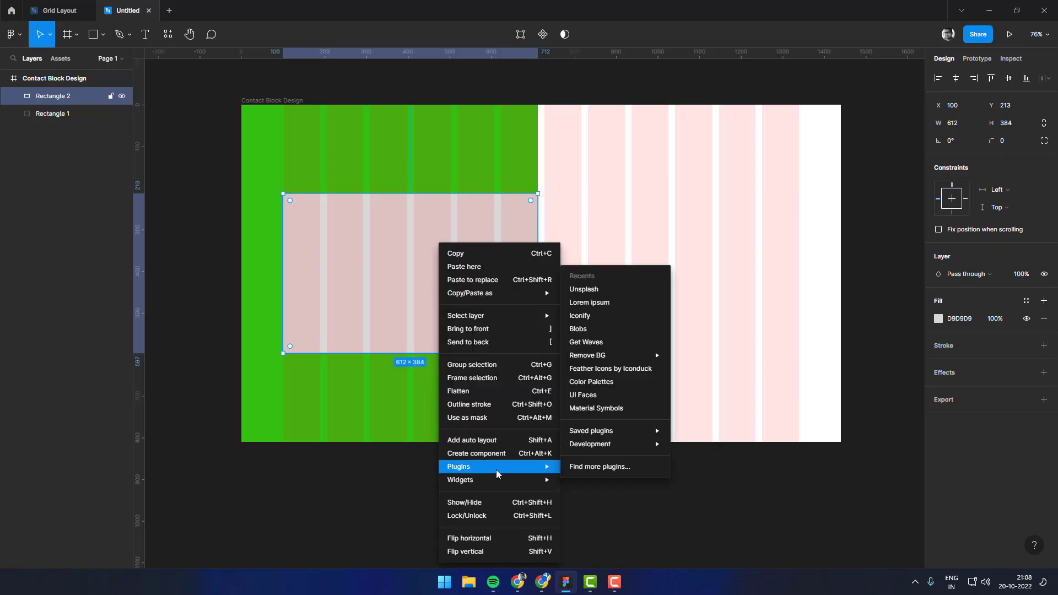
{"action": "left_click", "coordinate": [598, 290]}
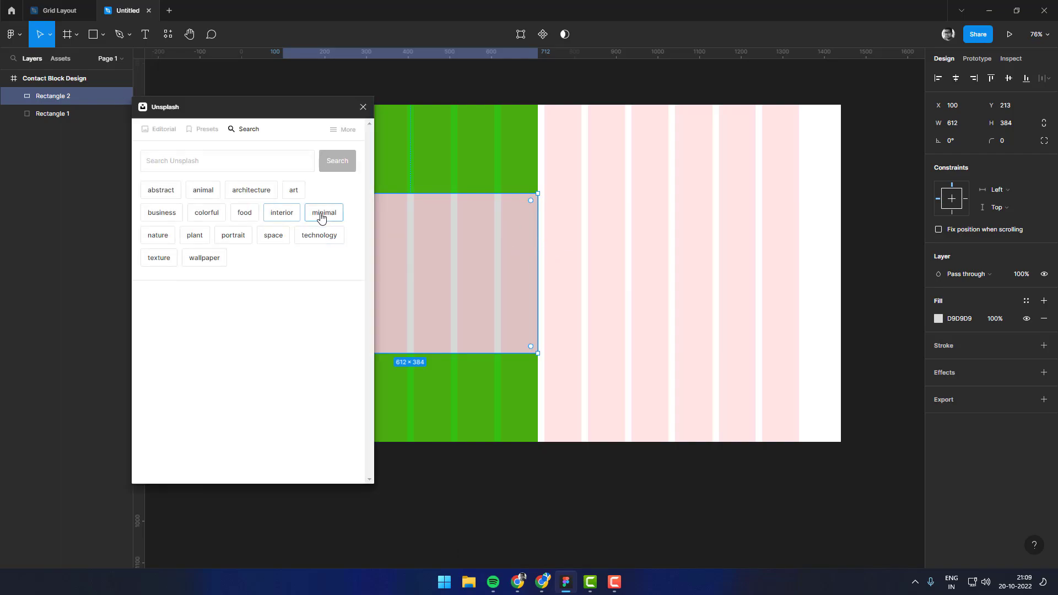
{"action": "left_click", "coordinate": [194, 236]}
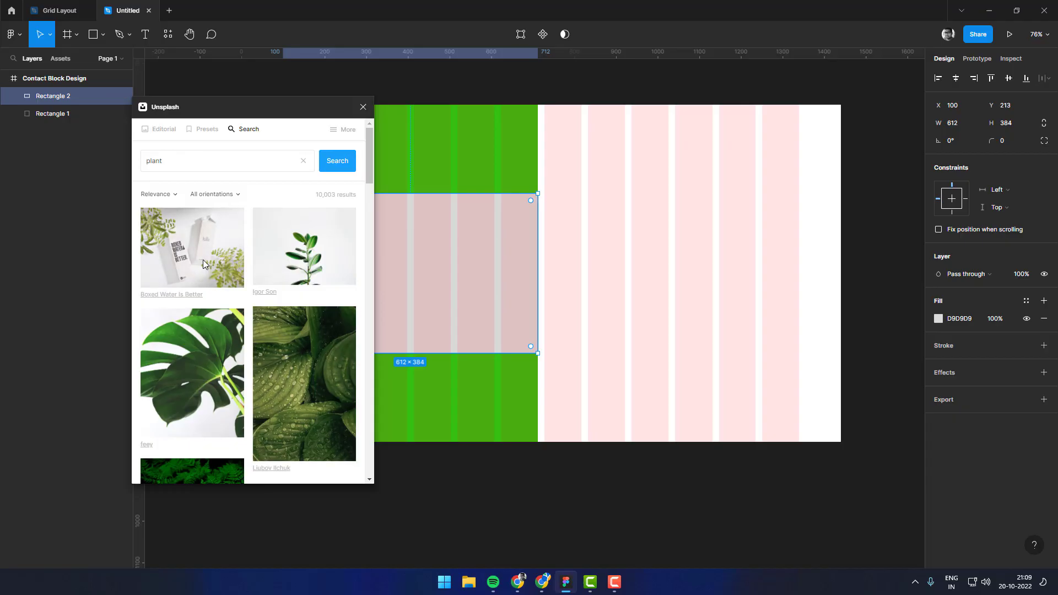
{"action": "left_click", "coordinate": [202, 259]}
{"action": "scroll", "coordinate": [305, 351], "scroll_direction": "down", "scroll_amount": 3}
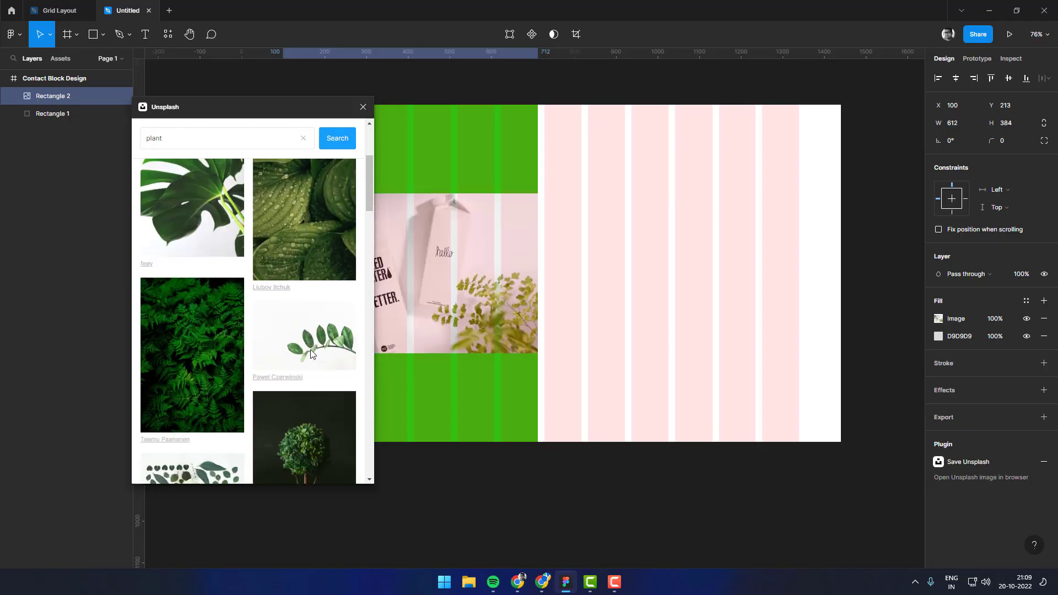
{"action": "scroll", "coordinate": [328, 352], "scroll_direction": "down", "scroll_amount": 2}
{"action": "left_click", "coordinate": [363, 107]}
Narrow the green panel to 607 px wide
{"action": "left_click", "coordinate": [506, 187]}
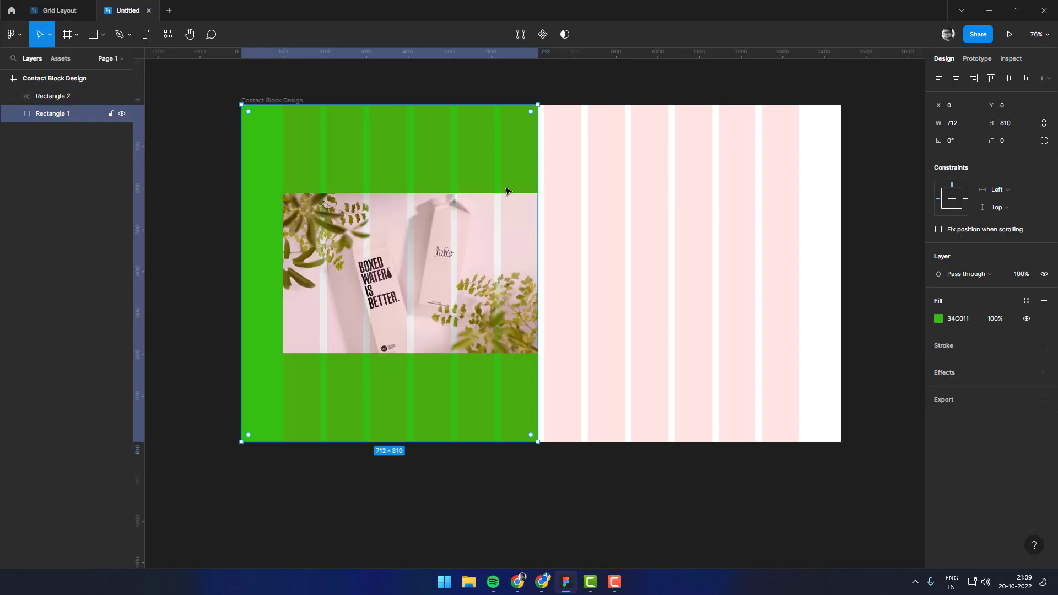
{"action": "left_click_drag", "start_coordinate": [536, 283], "coordinate": [452, 281]}
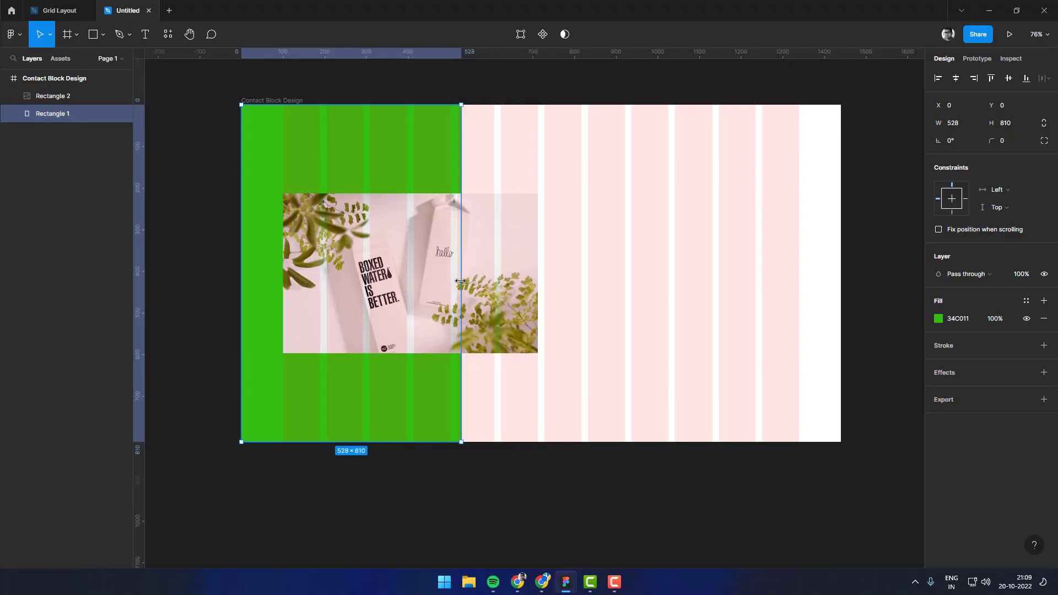
{"action": "left_click_drag", "start_coordinate": [452, 282], "coordinate": [492, 273]}
{"action": "left_click", "coordinate": [517, 270]}
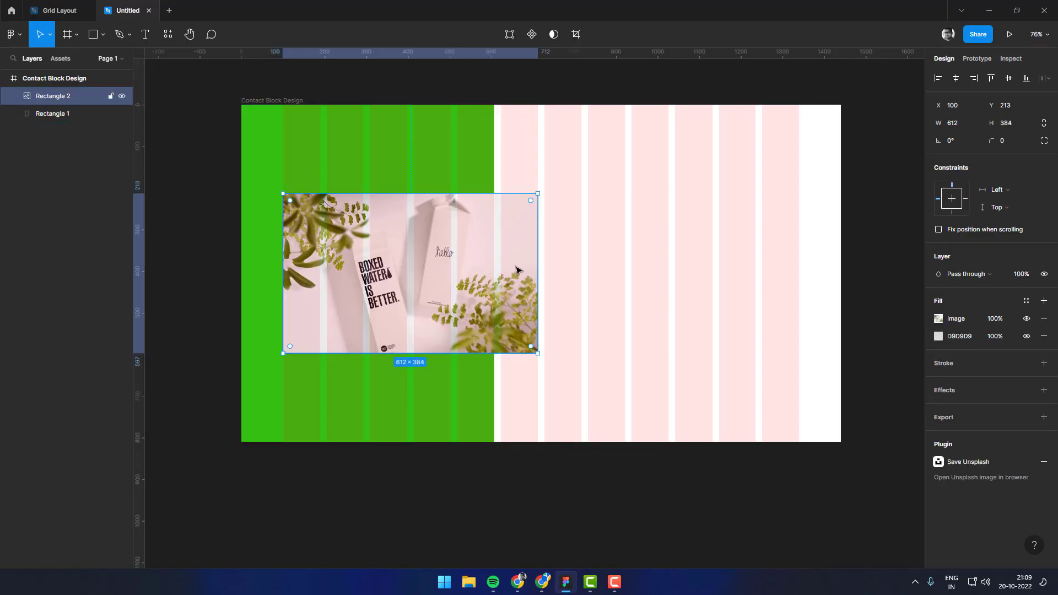
{"action": "left_click", "coordinate": [664, 283]}
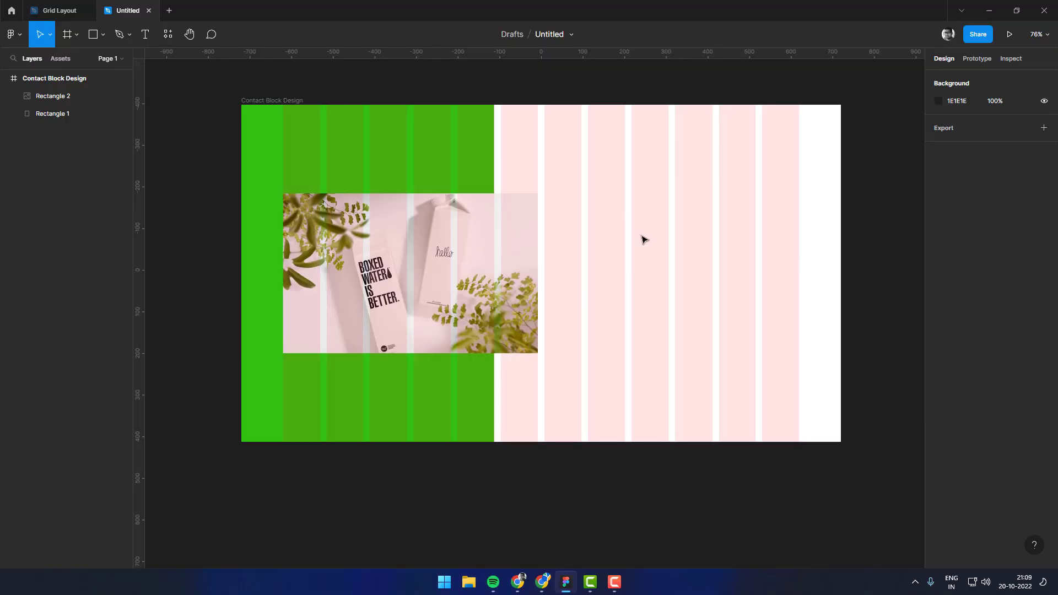
Stretch the plant photo upward to 612×455 at 100, 142
{"action": "left_click", "coordinate": [513, 271]}
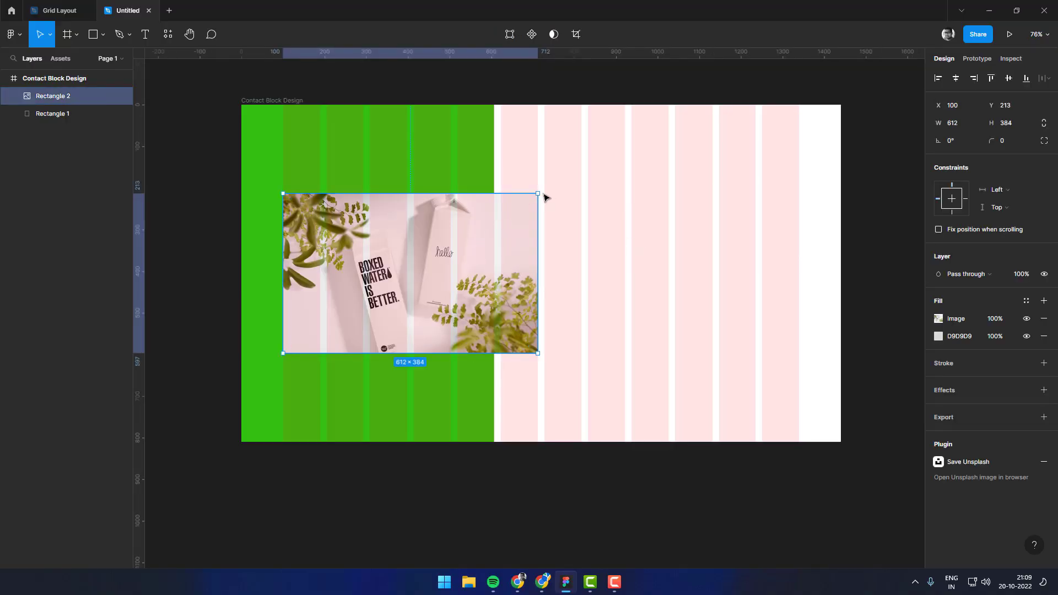
{"action": "left_click_drag", "start_coordinate": [451, 193], "coordinate": [454, 166]}
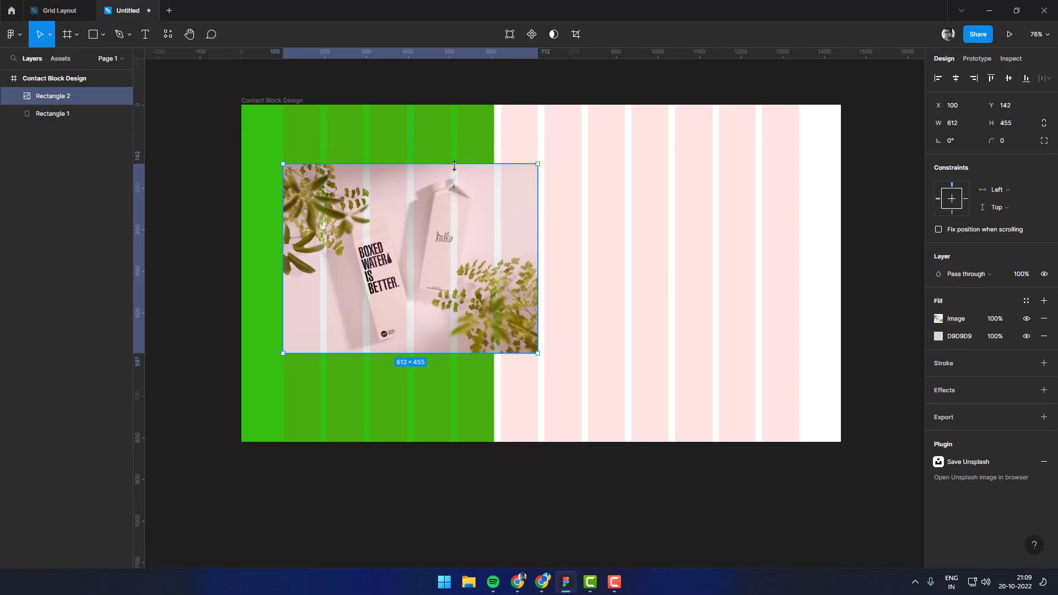
{"action": "key", "text": "shift+Down"}
{"action": "key", "text": "shift+Down"}
{"action": "key", "text": "shift+Down"}
{"action": "left_click", "coordinate": [668, 255]}
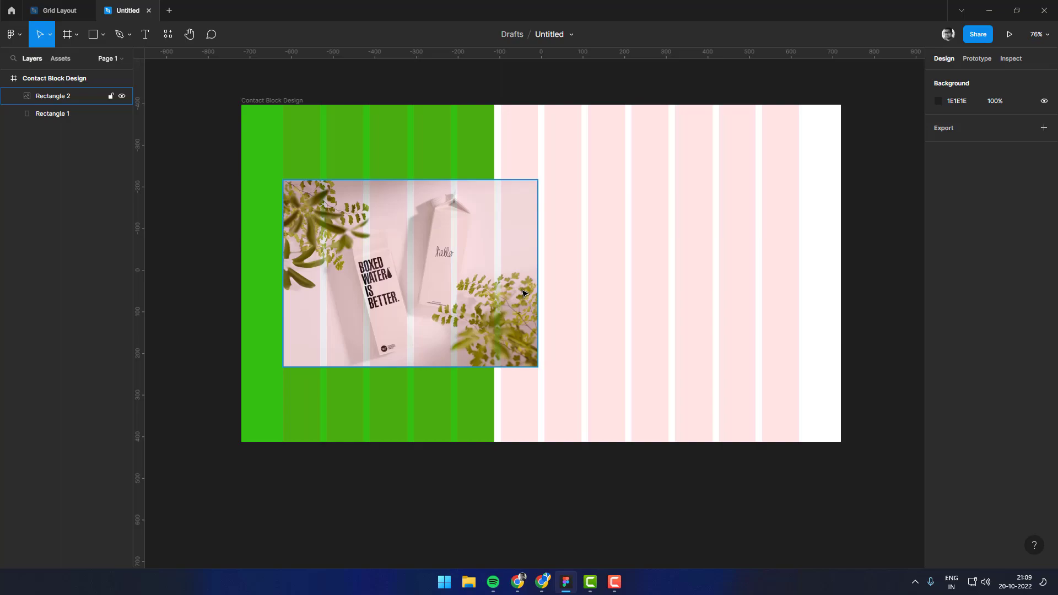
Hide the Contact Block Design frame's column layout grid
{"action": "left_click", "coordinate": [290, 106]}
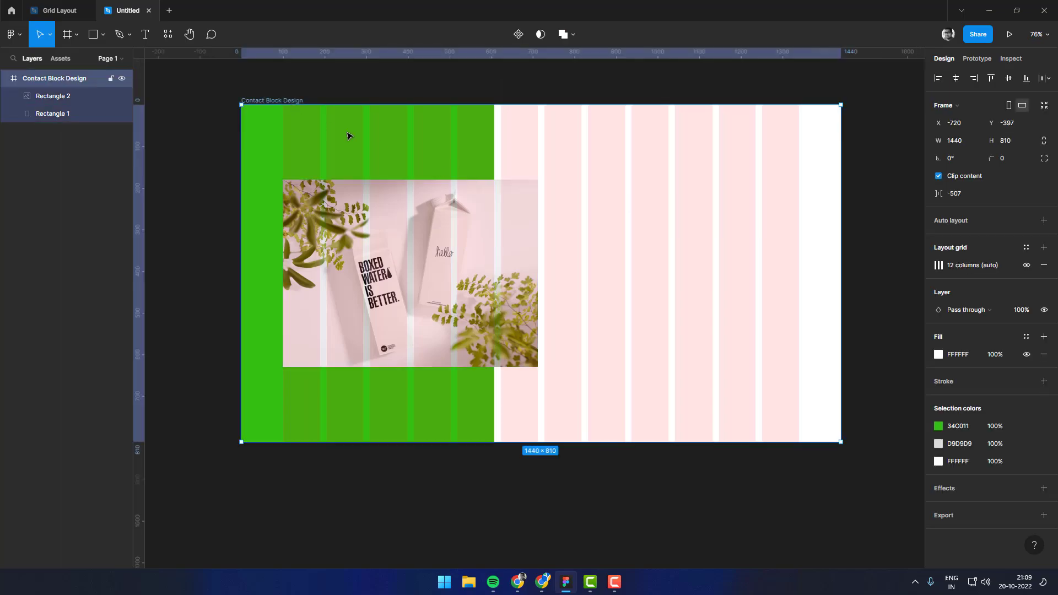
{"action": "left_click", "coordinate": [1026, 265]}
{"action": "left_click", "coordinate": [424, 159]}
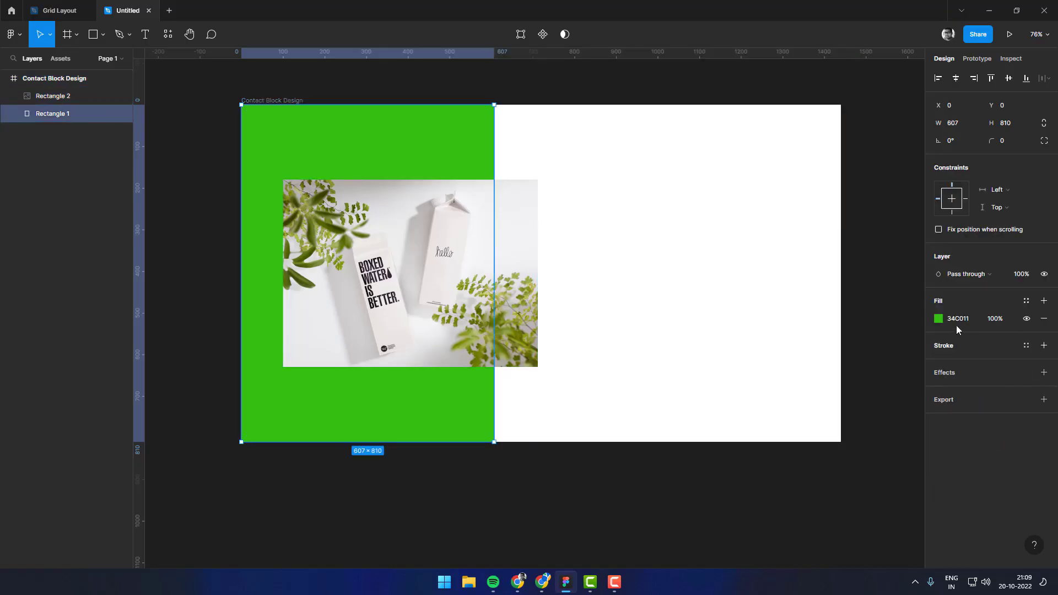
Eyedropper a dark leaf colour from the plant photo to make the panel olive 485800
{"action": "left_click", "coordinate": [940, 319]}
{"action": "left_click", "coordinate": [809, 445]}
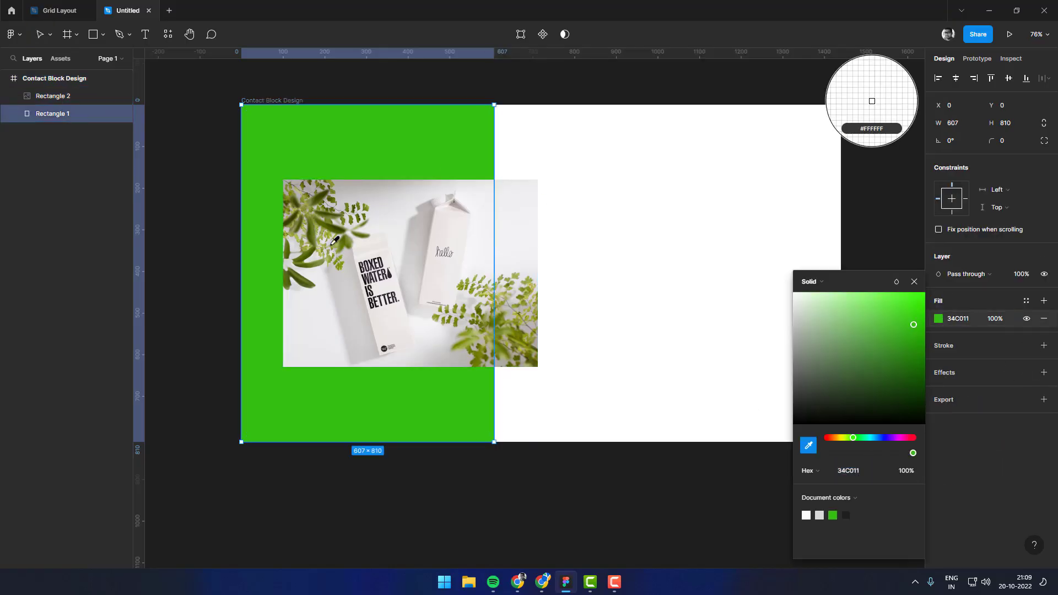
{"action": "left_click", "coordinate": [336, 223]}
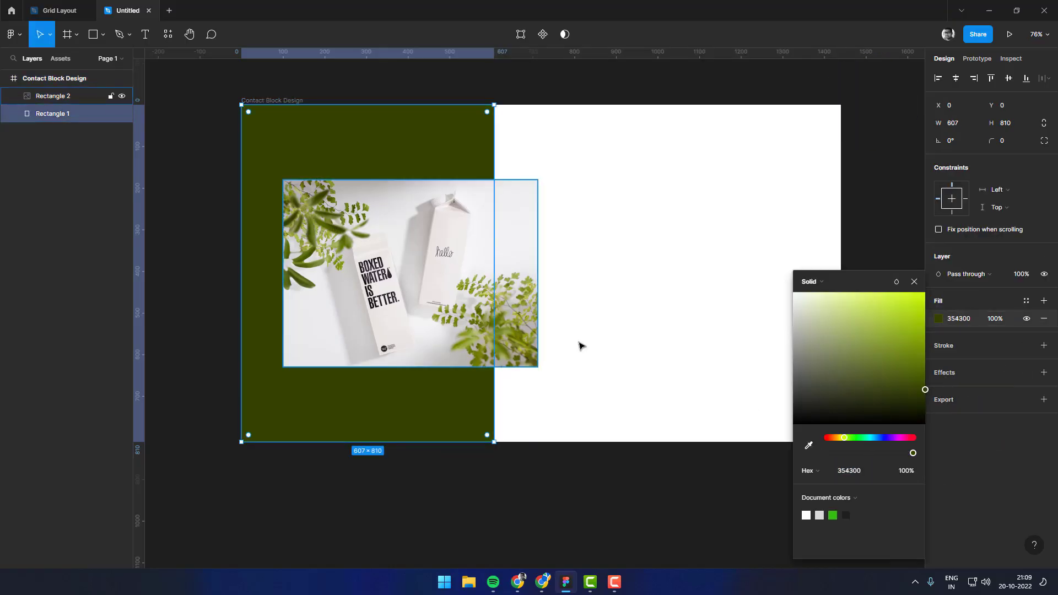
{"action": "left_click", "coordinate": [808, 445]}
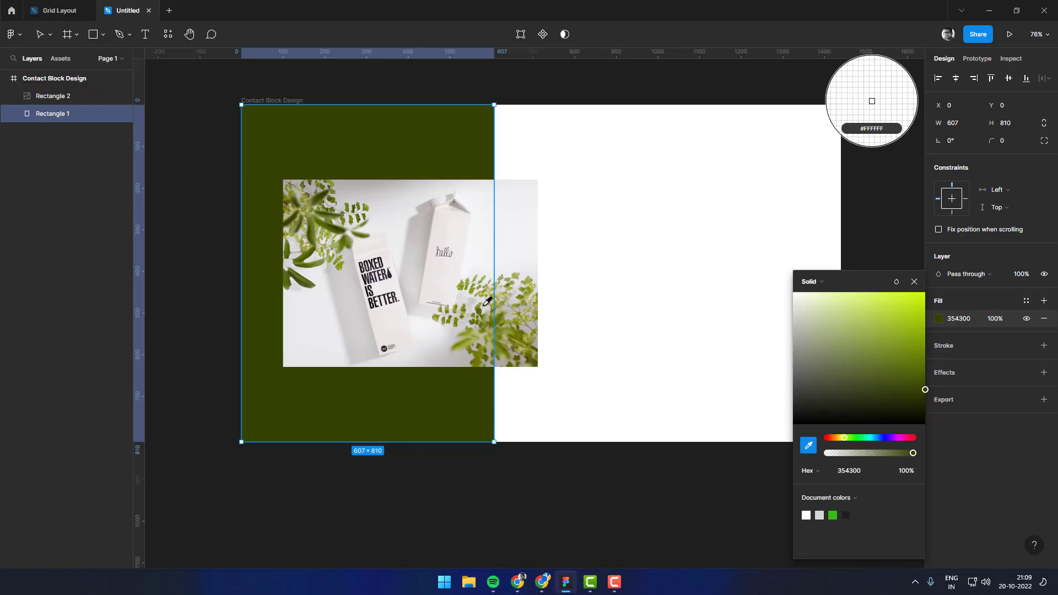
{"action": "left_click", "coordinate": [466, 345]}
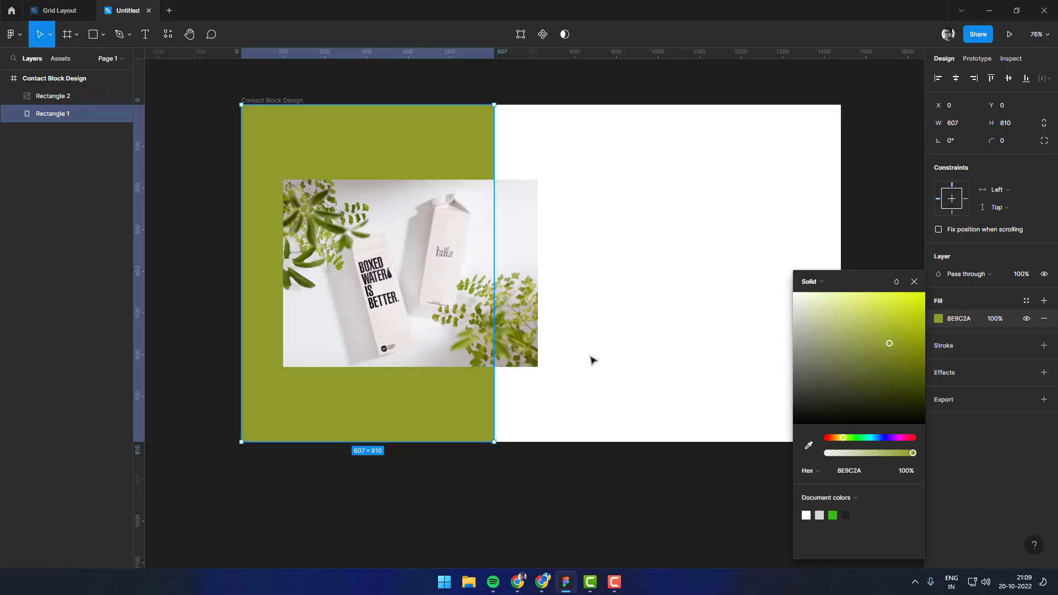
{"action": "left_click", "coordinate": [809, 445]}
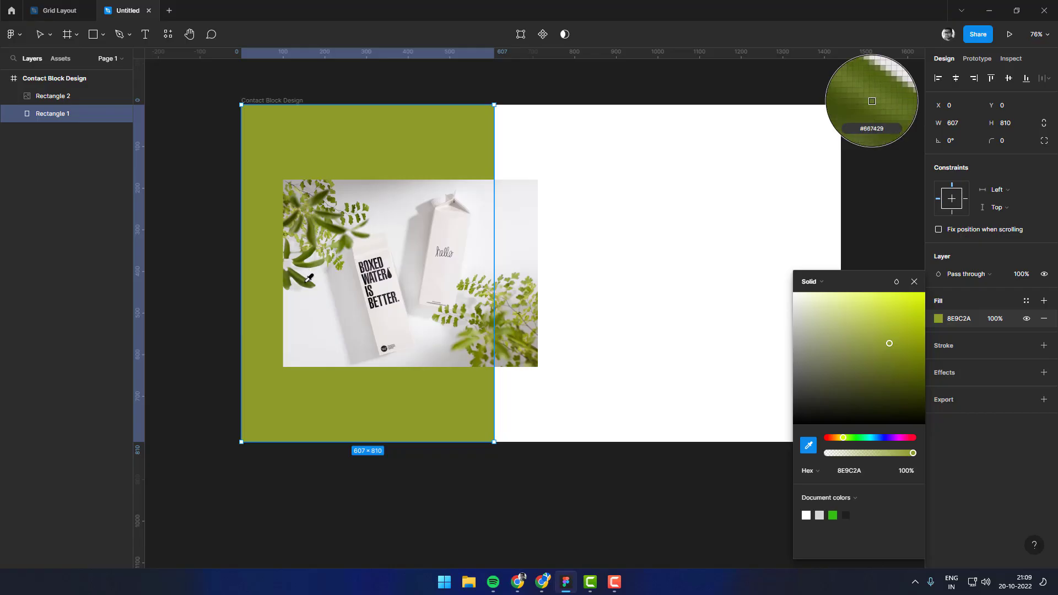
{"action": "left_click", "coordinate": [305, 286]}
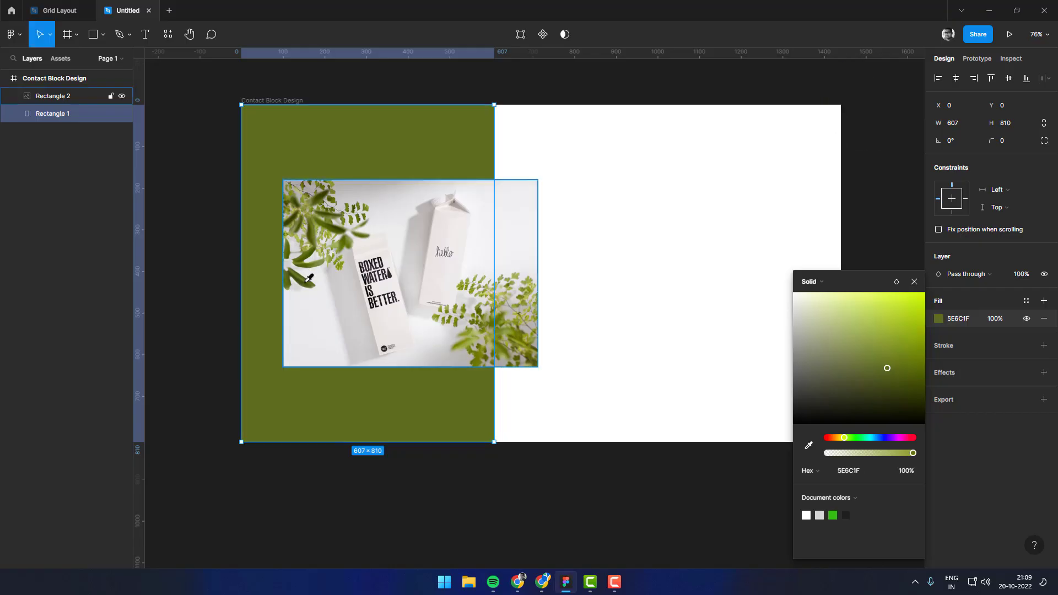
{"action": "left_click", "coordinate": [809, 445]}
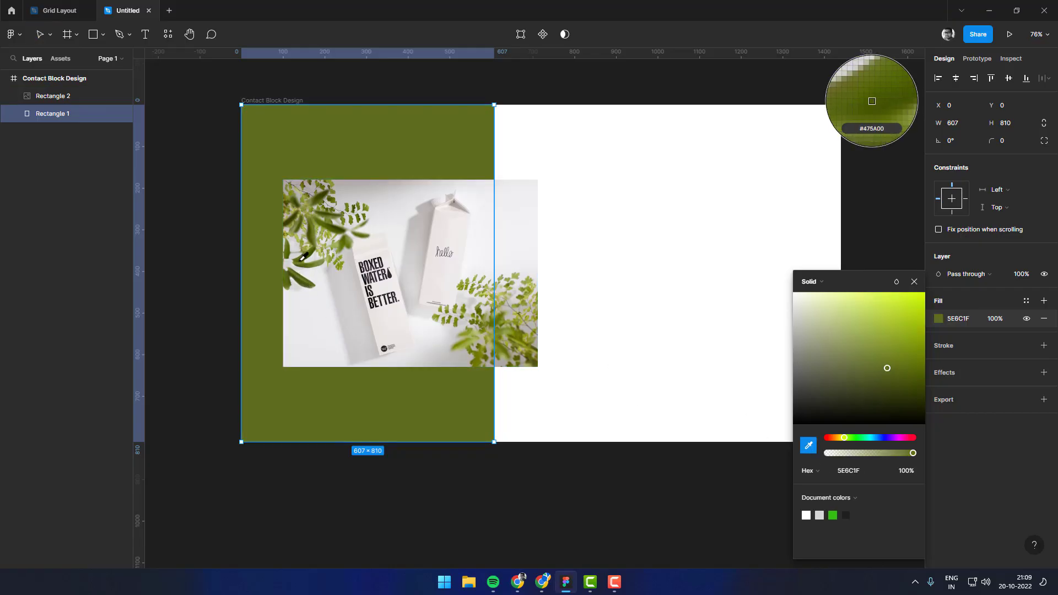
{"action": "left_click", "coordinate": [302, 260]}
{"action": "left_click", "coordinate": [716, 232]}
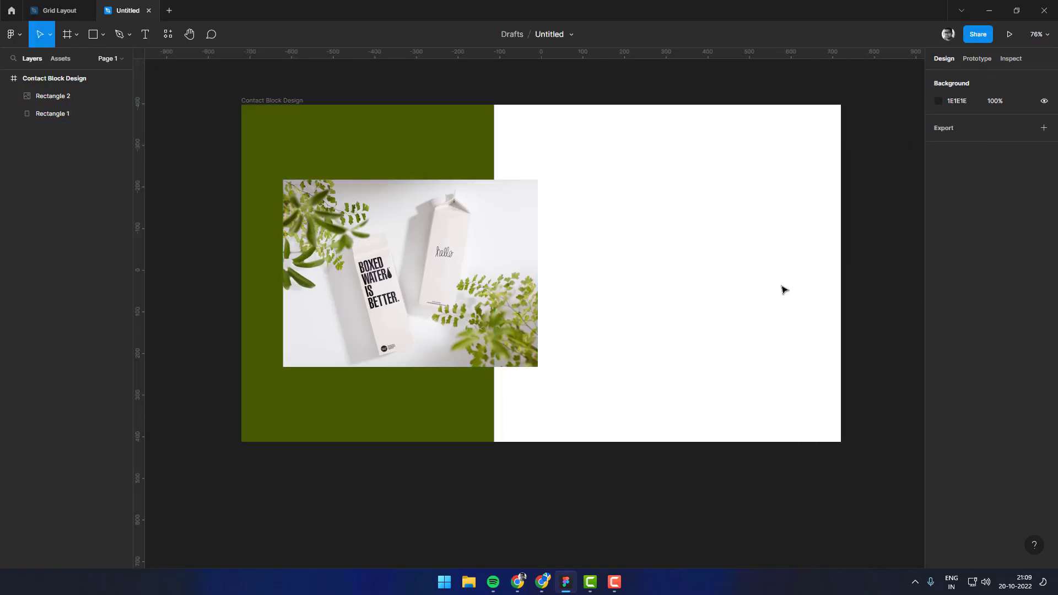
{"action": "left_click", "coordinate": [298, 101]}
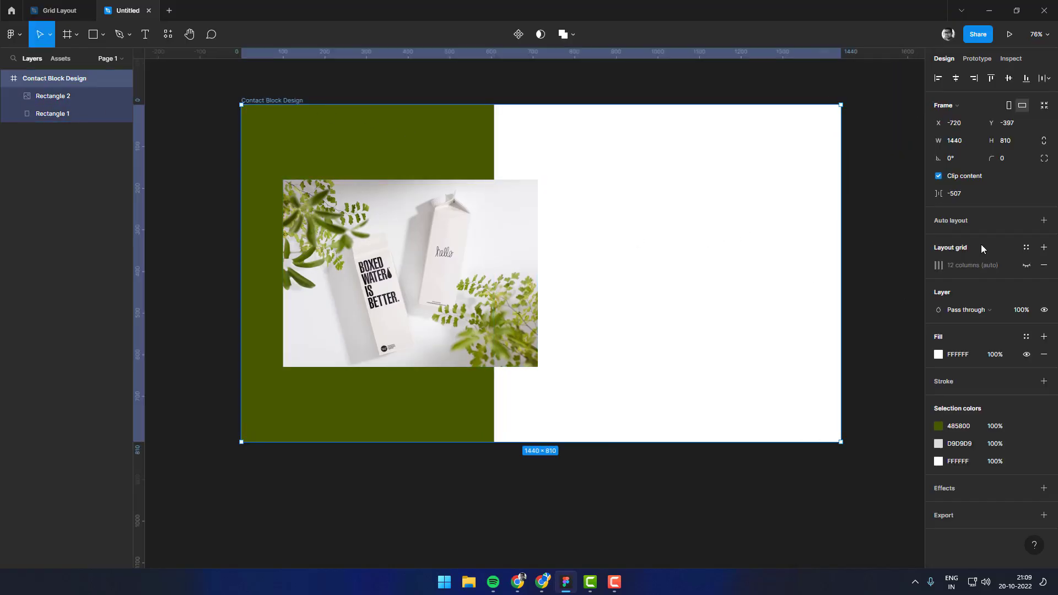
Turn the frame's column layout grid back on
{"action": "left_click", "coordinate": [1026, 265]}
{"action": "left_click", "coordinate": [675, 219]}
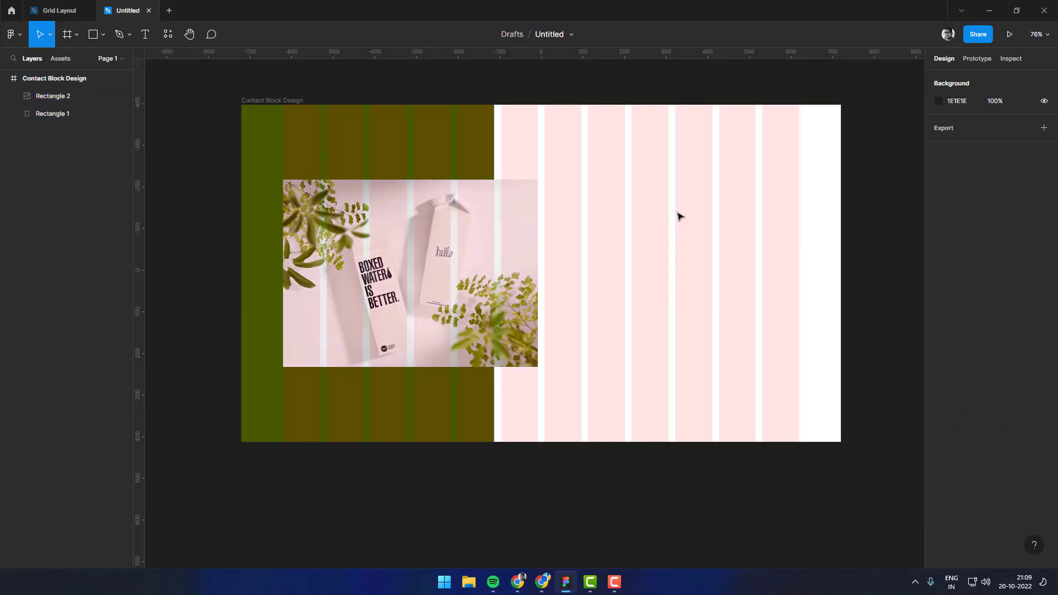
{"action": "key", "text": "r"}
{"action": "left_click", "coordinate": [568, 205]}
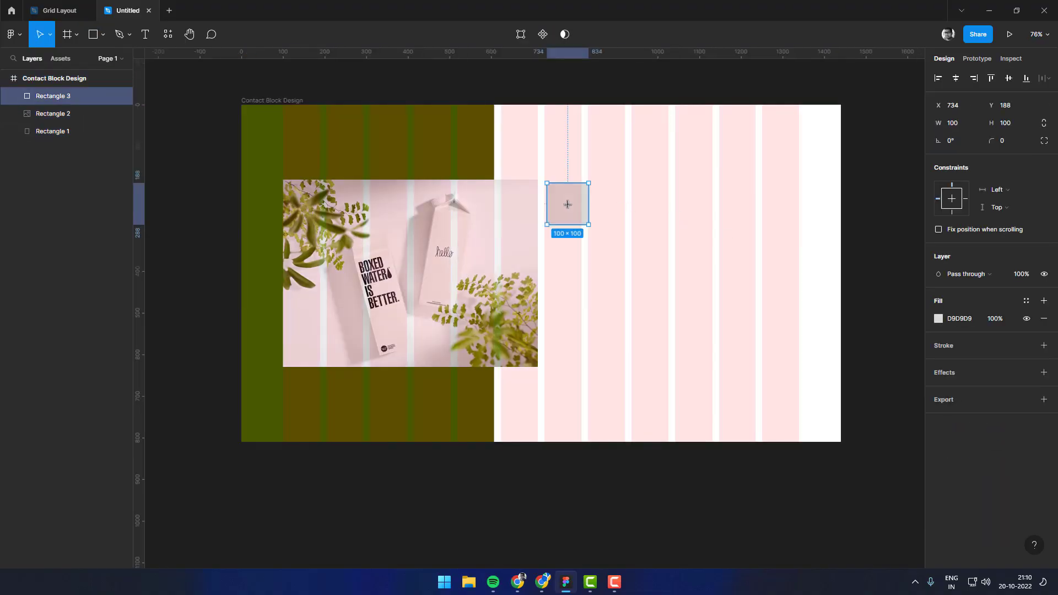
{"action": "key", "text": "Delete"}
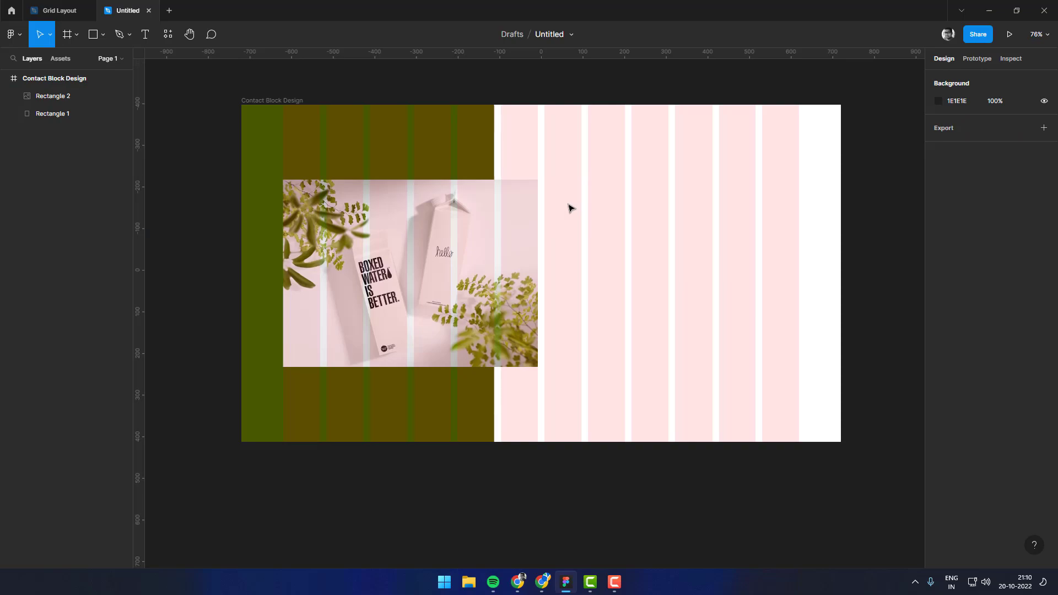
Add a 'CONTACT US' text box to the right of the plant photo
{"action": "key", "text": "t"}
{"action": "left_click", "coordinate": [567, 204]}
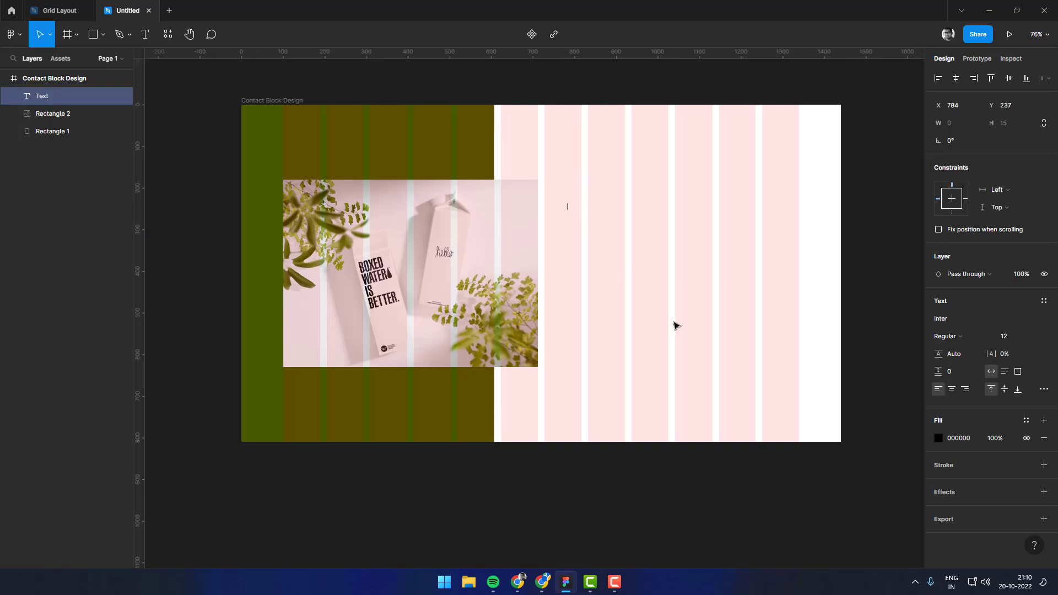
{"action": "type", "text": "CONTACT US"}
{"action": "key", "text": "Escape"}
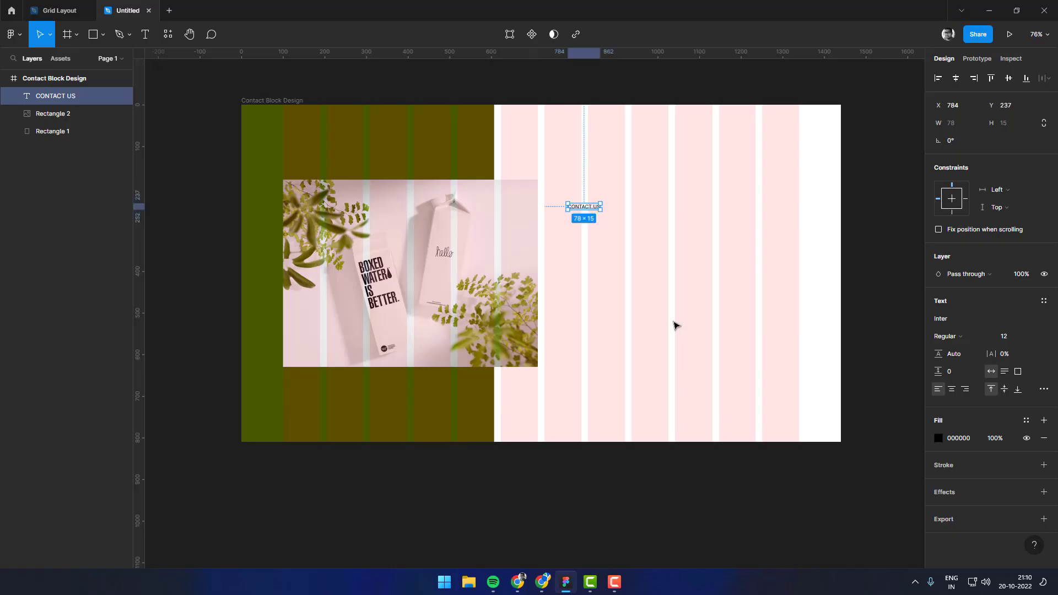
{"action": "left_click_drag", "start_coordinate": [599, 211], "coordinate": [683, 250]}
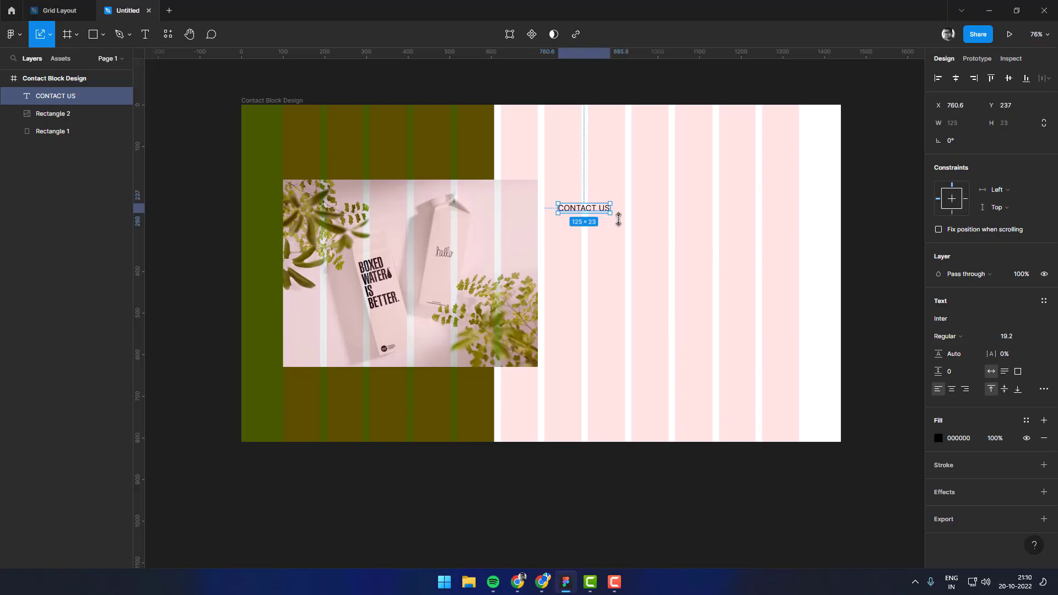
{"action": "mouse_move", "coordinate": [611, 221]}
{"action": "left_mouse_down"}
{"action": "mouse_move", "coordinate": [656, 199]}
{"action": "mouse_move", "coordinate": [646, 179]}
{"action": "mouse_move", "coordinate": [645, 197]}
{"action": "left_mouse_up"}
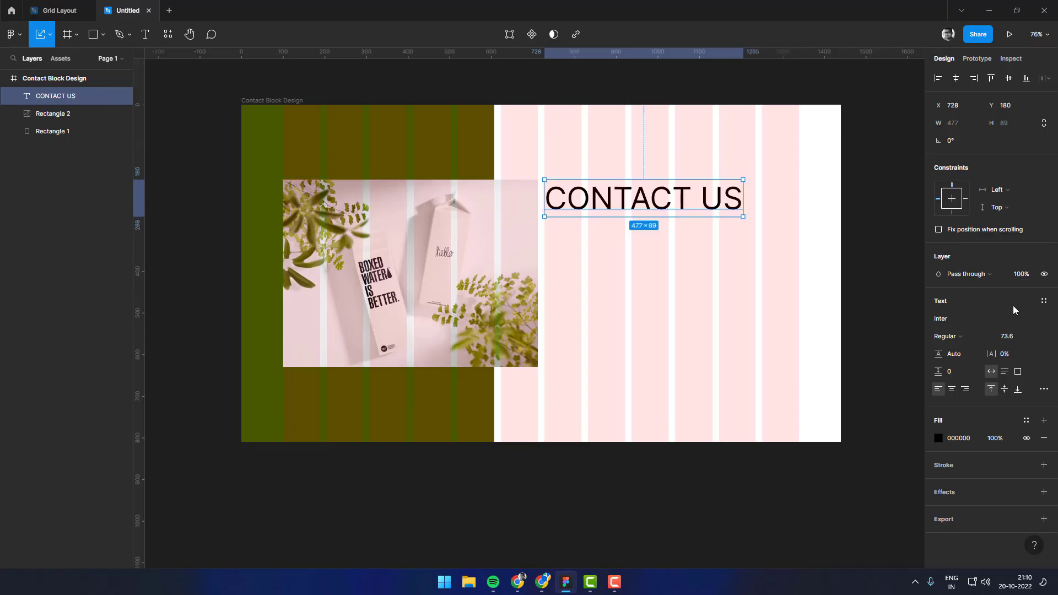
Style the heading Roboto Bold at size 50 and nudge it slightly right
{"action": "left_click", "coordinate": [955, 322]}
{"action": "type", "text": "Roboto"}
{"action": "key", "text": "Return"}
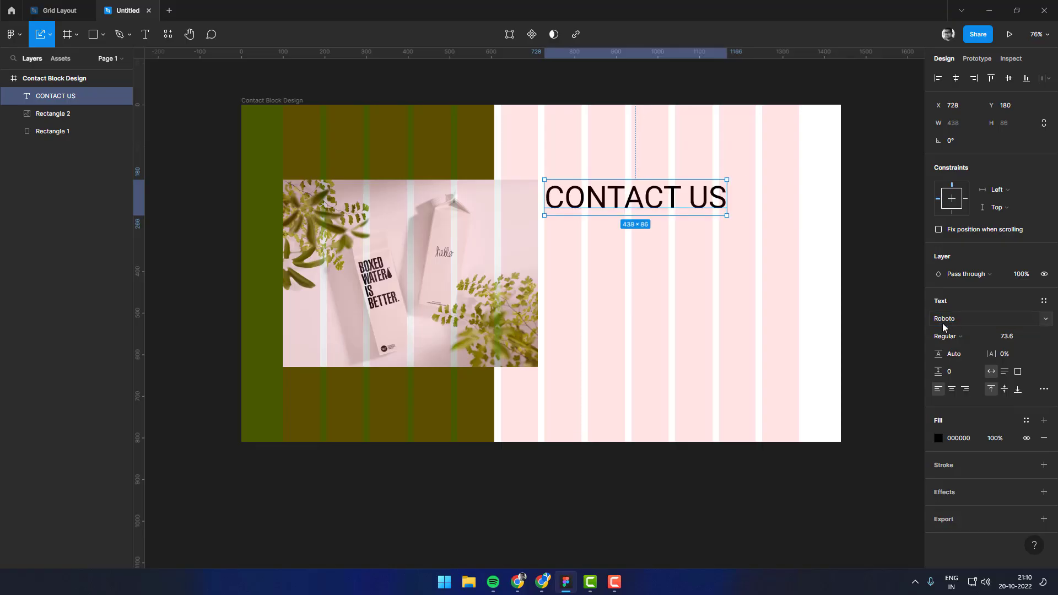
{"action": "left_click", "coordinate": [975, 337]}
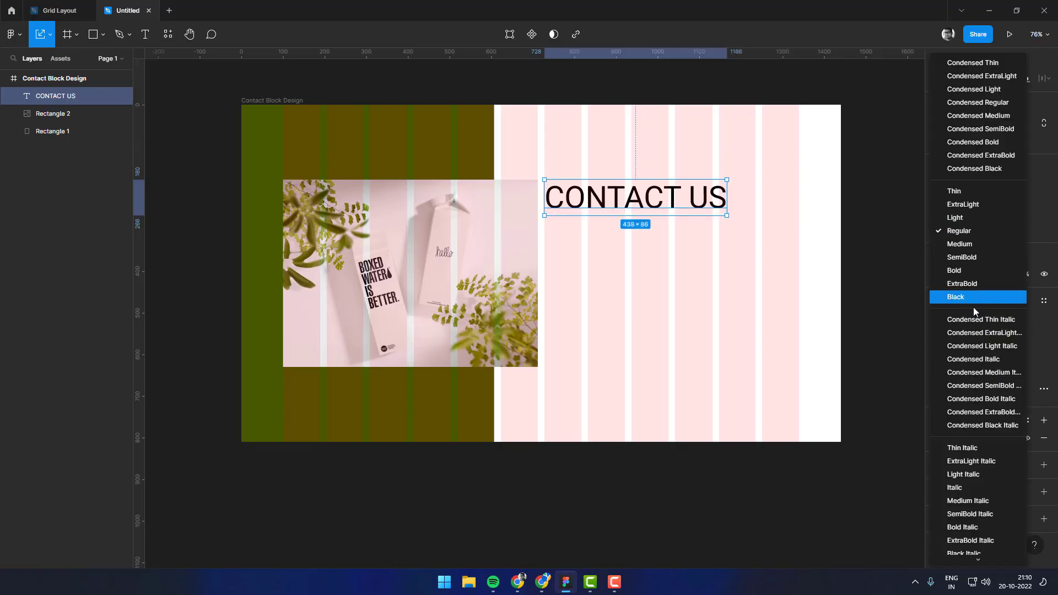
{"action": "left_click", "coordinate": [973, 270]}
{"action": "left_click", "coordinate": [1017, 337]}
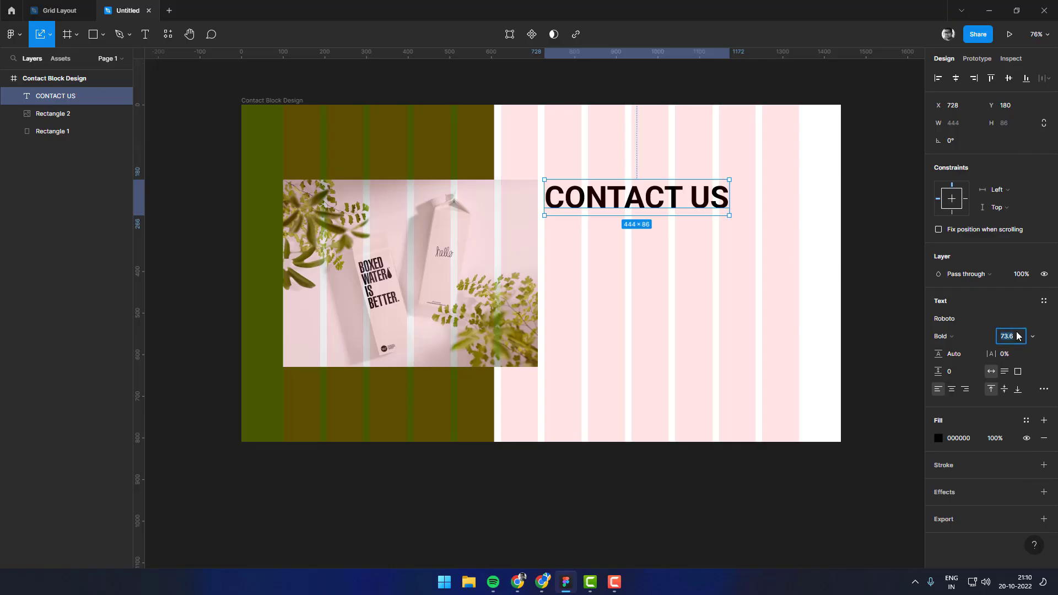
{"action": "type", "text": "50"}
{"action": "key", "text": "Return"}
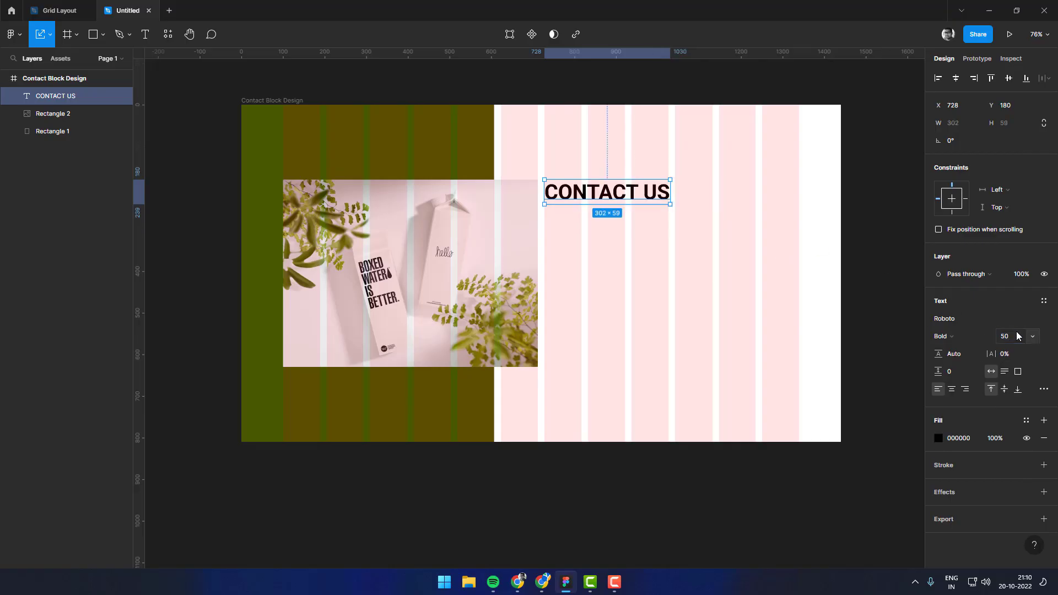
{"action": "left_click_drag", "start_coordinate": [605, 192], "coordinate": [619, 192]}
{"action": "left_click", "coordinate": [629, 236]}
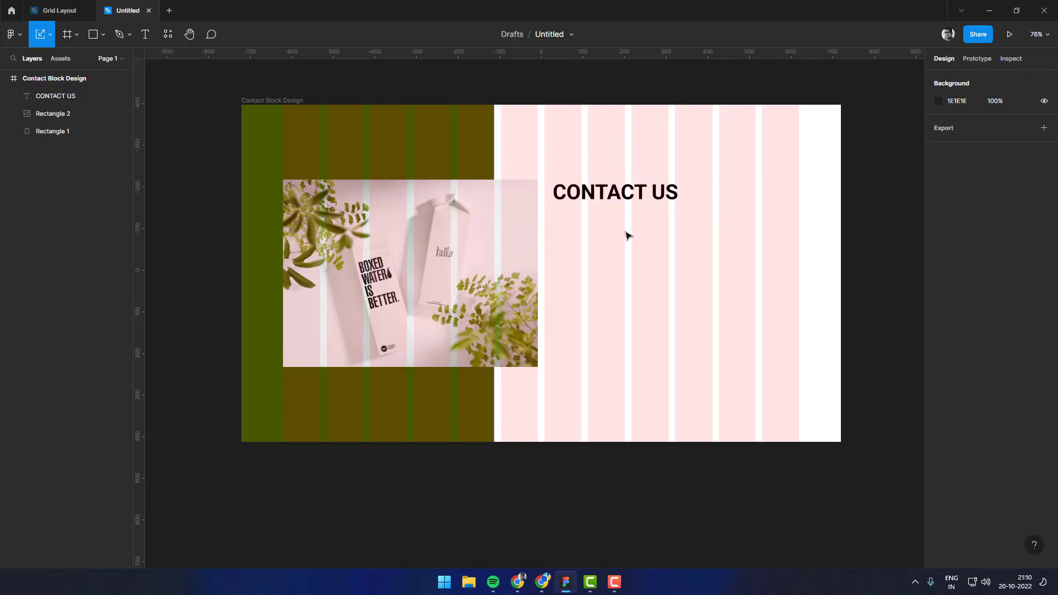
Draw a 590-wide text box below CONTACT US and fill it with Lorem ipsum text
{"action": "key", "text": "t"}
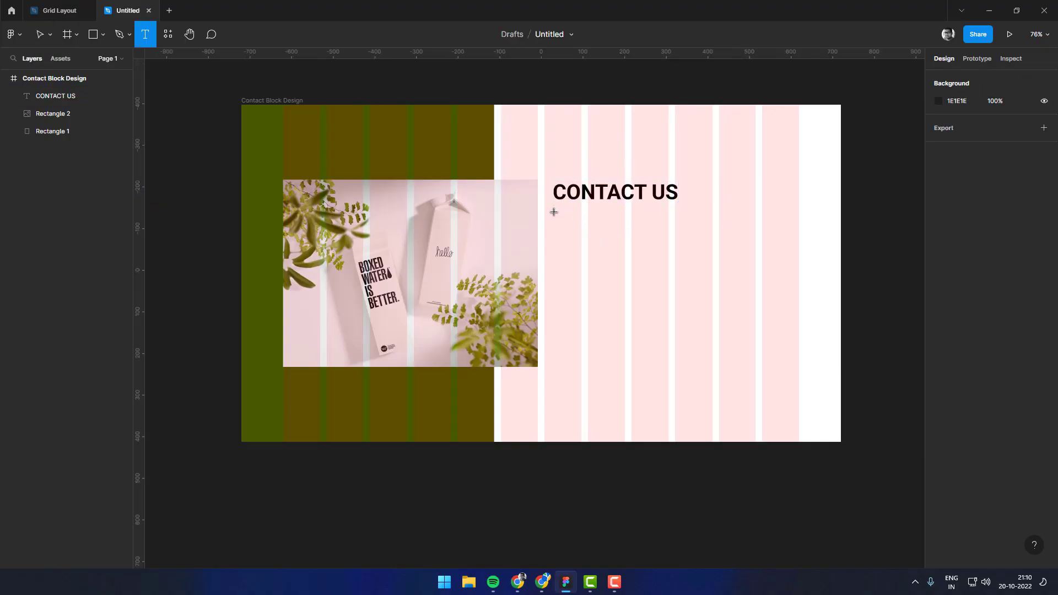
{"action": "left_click_drag", "start_coordinate": [554, 211], "coordinate": [611, 240]}
{"action": "left_click_drag", "start_coordinate": [708, 254], "coordinate": [800, 249]}
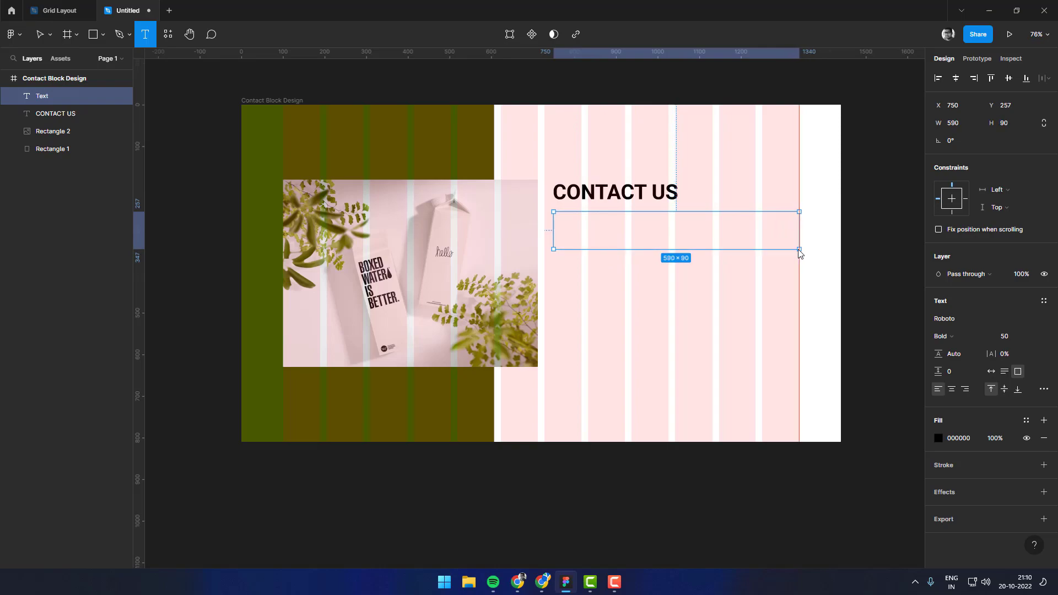
{"action": "right_click", "coordinate": [723, 223]}
{"action": "mouse_move", "coordinate": [743, 306]}
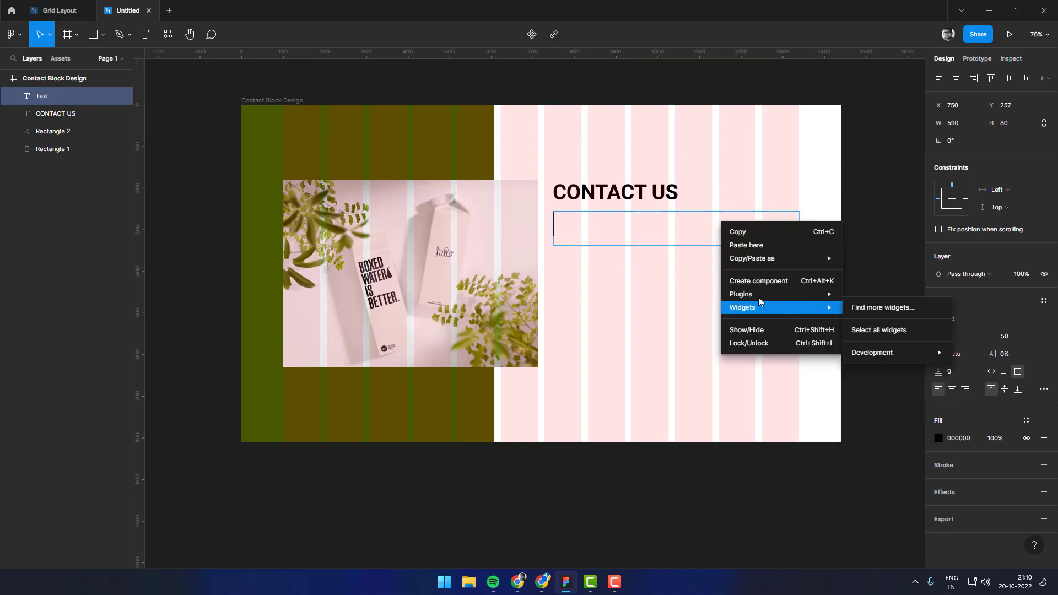
{"action": "left_click", "coordinate": [871, 321]}
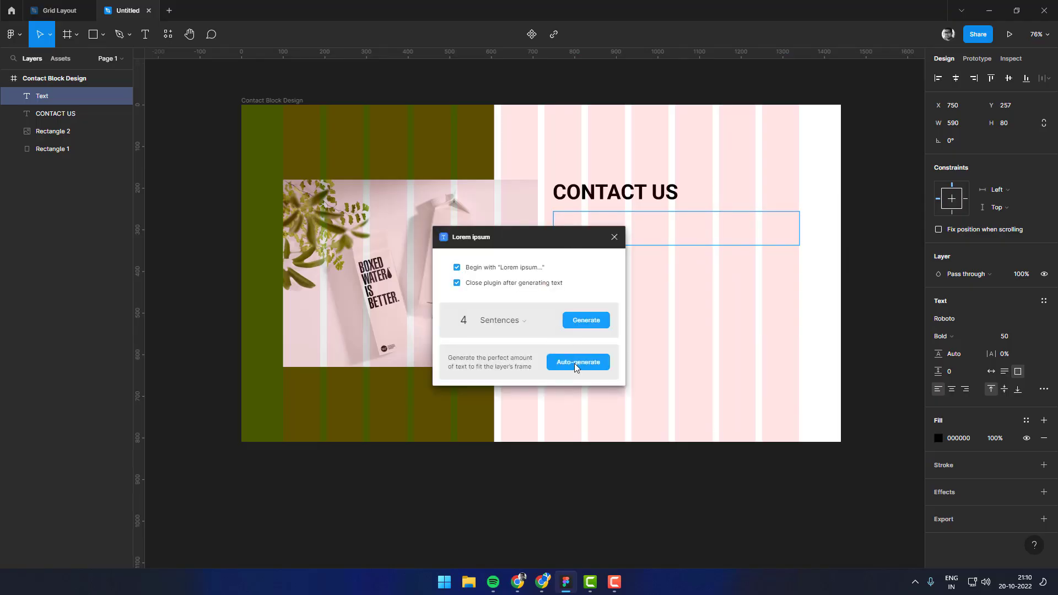
{"action": "left_click", "coordinate": [576, 364]}
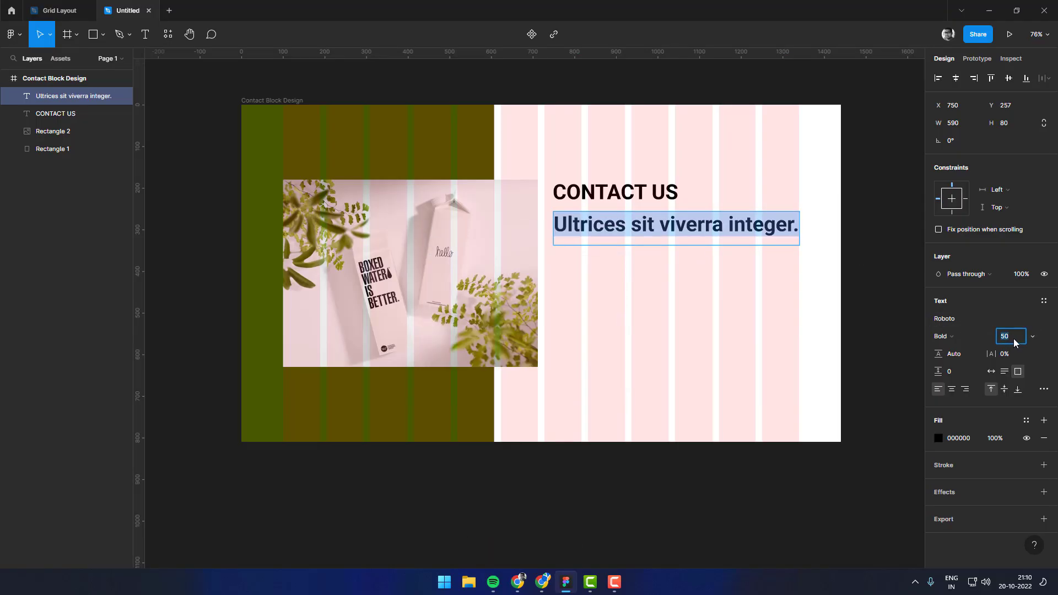
Set the paragraph to Roboto Light size 24 and regenerate its filler text
{"action": "left_click", "coordinate": [943, 336]}
{"action": "left_click", "coordinate": [965, 219]}
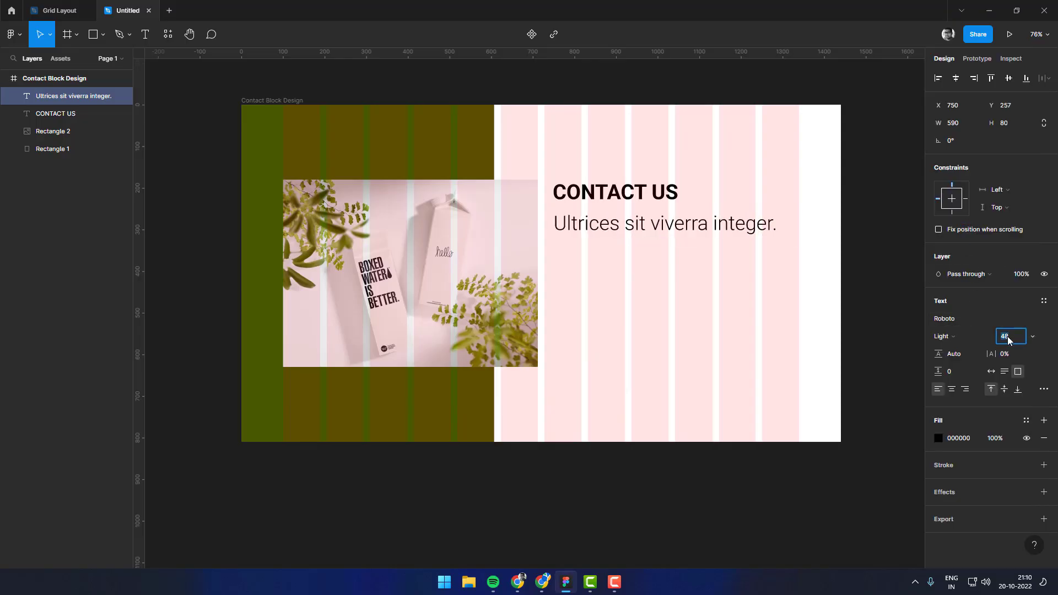
{"action": "key", "text": "Down"}
{"action": "key", "text": "Down"}
{"action": "key", "text": "Down"}
{"action": "key", "text": "Down"}
{"action": "key", "text": "Down"}
{"action": "key", "text": "Down"}
{"action": "key", "text": "Down"}
{"action": "key", "text": "Down"}
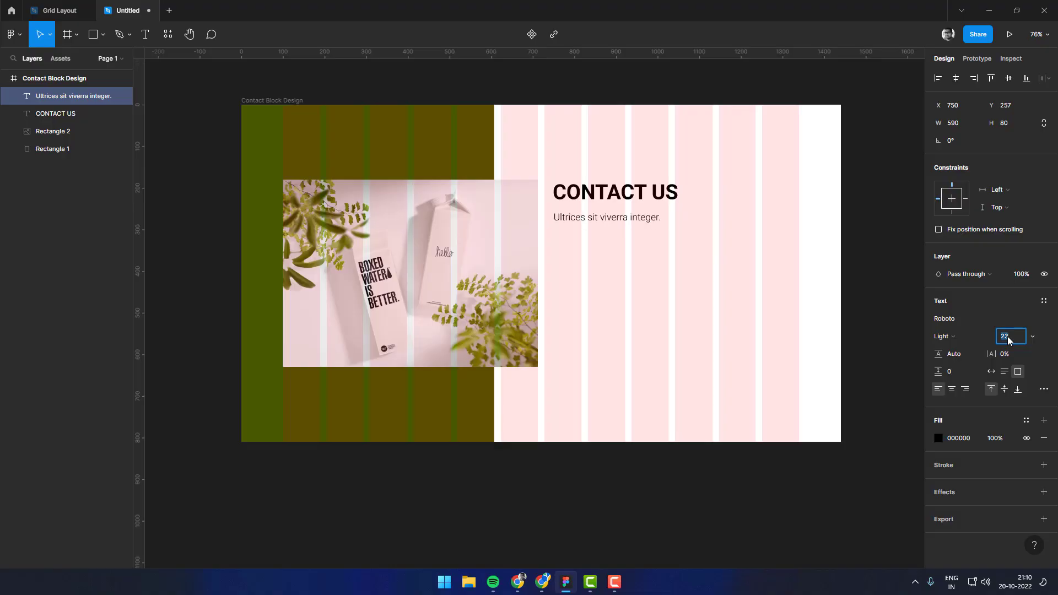
{"action": "key", "text": "Down"}
{"action": "double_click", "coordinate": [648, 217]}
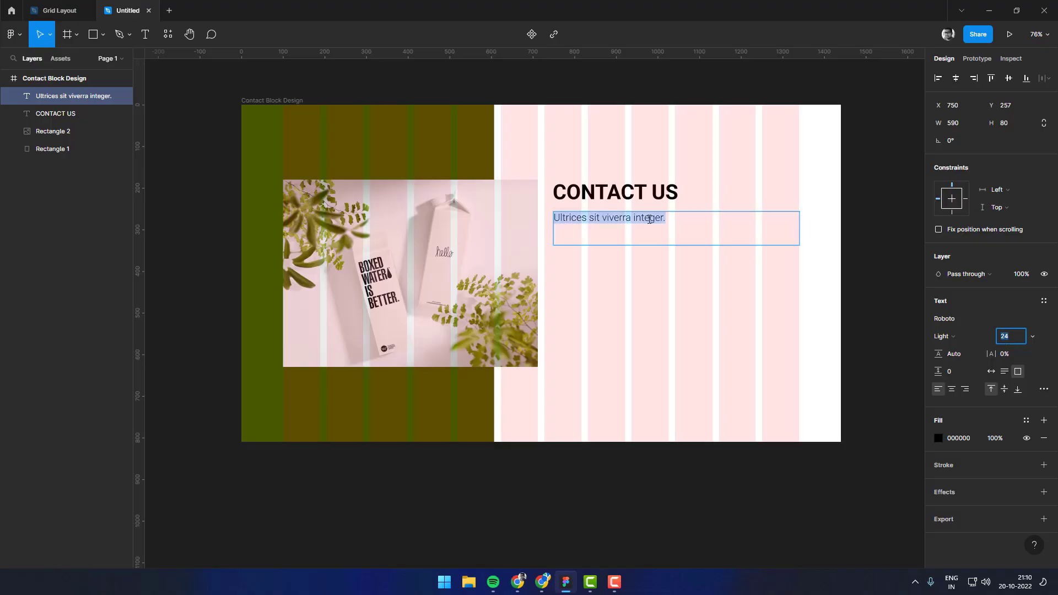
{"action": "left_click_drag", "start_coordinate": [666, 217], "coordinate": [543, 222]}
{"action": "right_click", "coordinate": [653, 216]}
{"action": "mouse_move", "coordinate": [686, 309]}
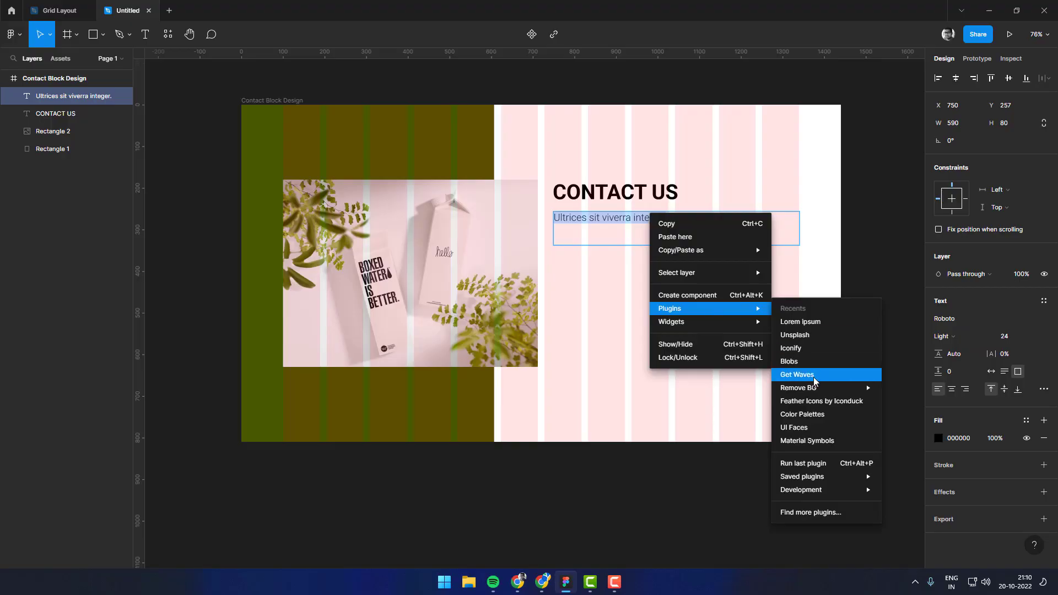
{"action": "left_click", "coordinate": [807, 323]}
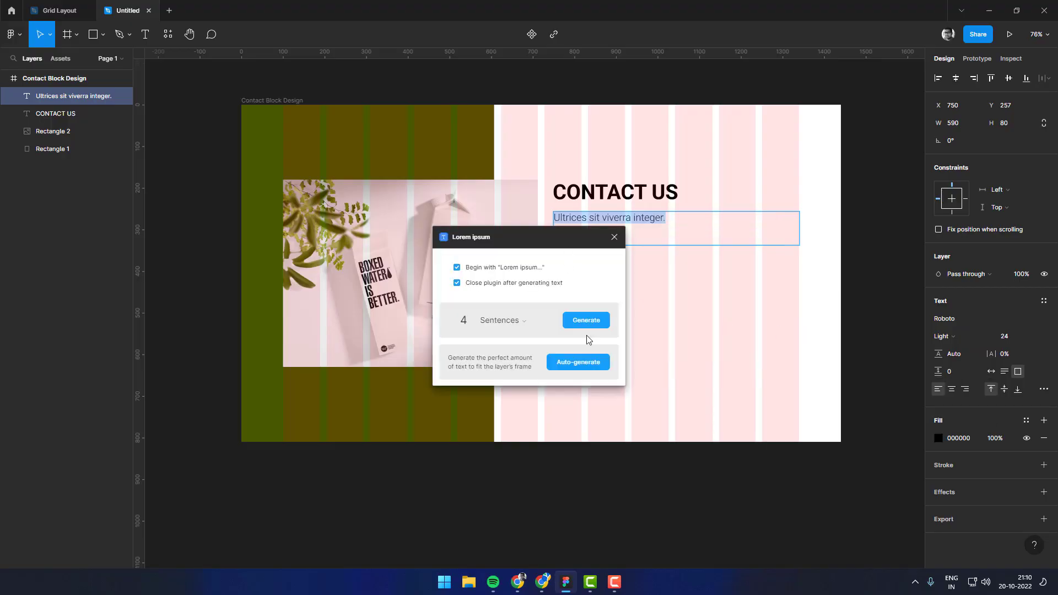
{"action": "left_click", "coordinate": [594, 361]}
{"action": "key", "text": "Escape"}
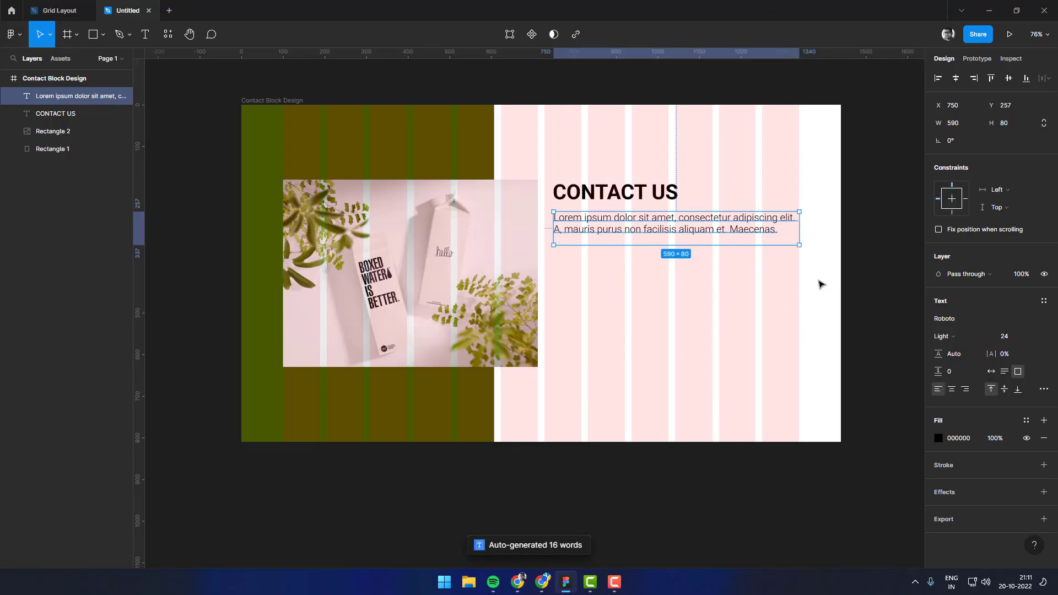
Give the paragraph auto height and a grey text colour
{"action": "left_click", "coordinate": [1002, 373]}
{"action": "left_click", "coordinate": [613, 274]}
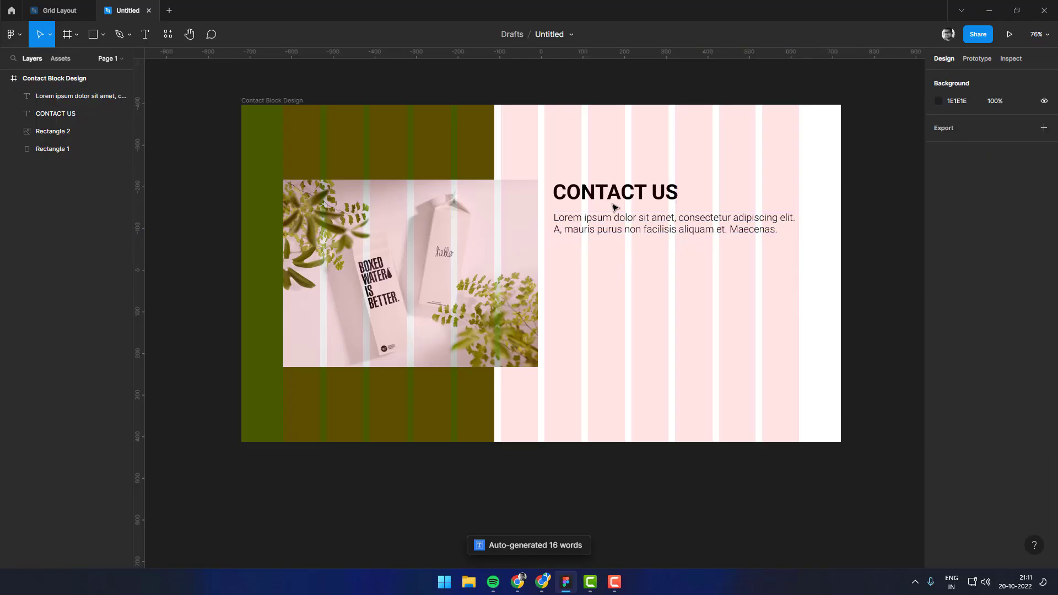
{"action": "left_click", "coordinate": [611, 219]}
{"action": "left_click", "coordinate": [612, 200], "text": "shift"}
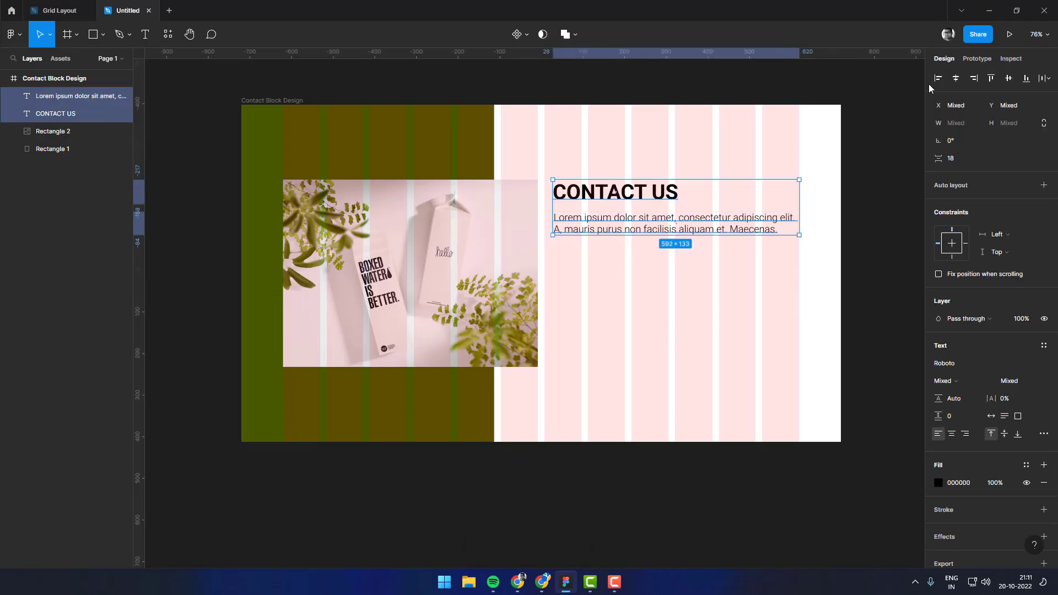
{"action": "left_click", "coordinate": [744, 274]}
{"action": "left_click", "coordinate": [678, 228]}
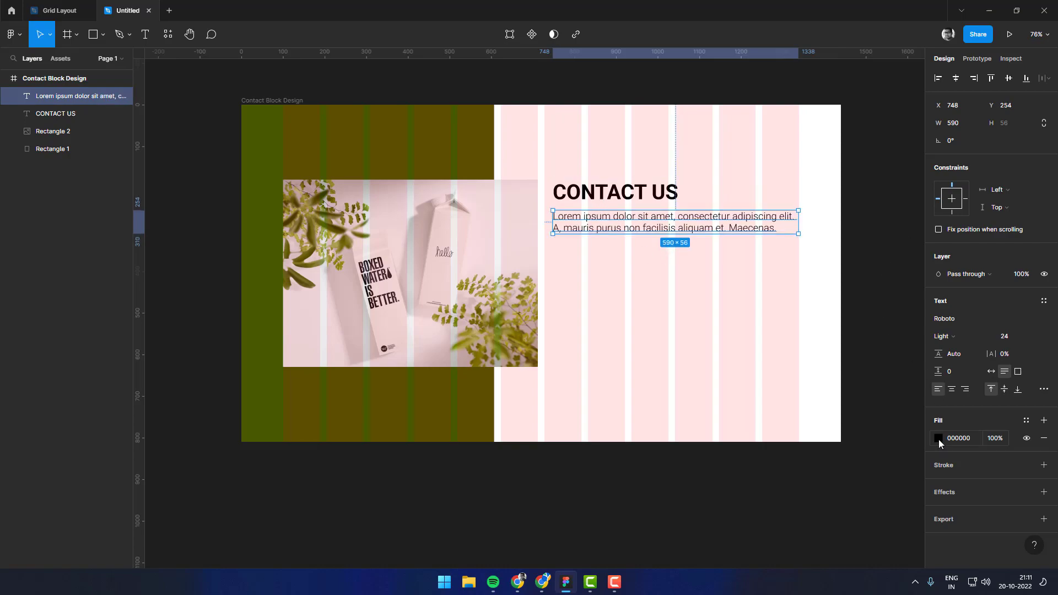
{"action": "left_click", "coordinate": [938, 439]}
{"action": "left_click_drag", "start_coordinate": [799, 332], "coordinate": [793, 372]}
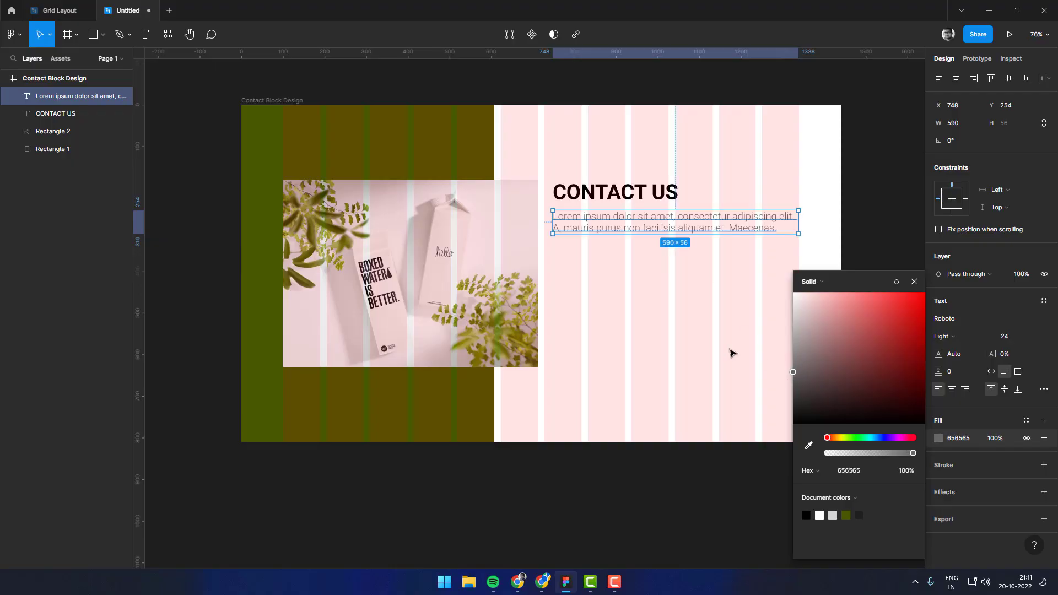
{"action": "left_click", "coordinate": [650, 342]}
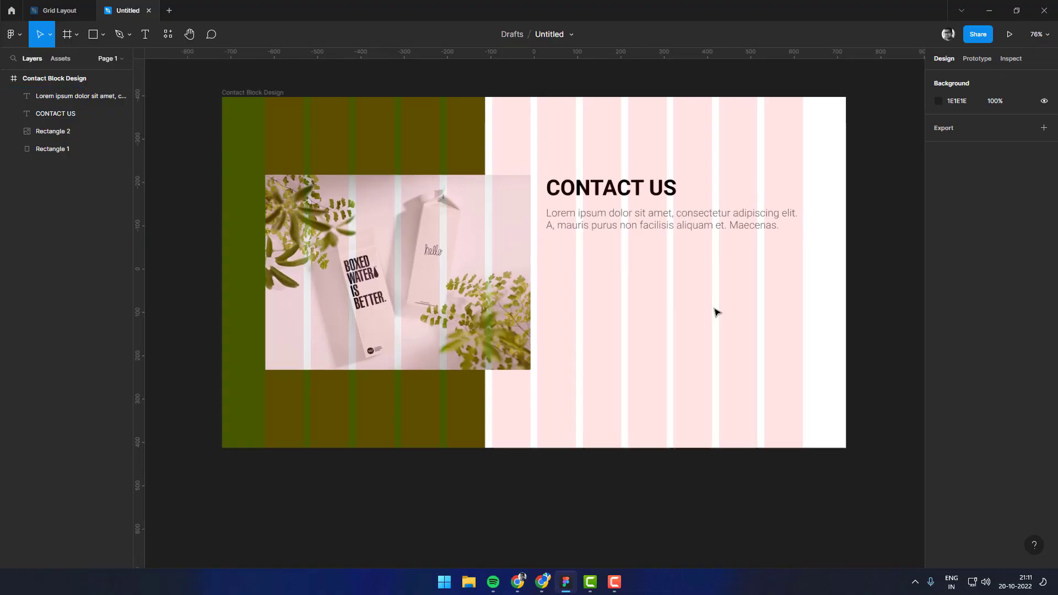
Draw a 298-wide rectangle below the paragraph for the input field
{"action": "scroll", "coordinate": [716, 312], "scroll_direction": "up", "scroll_amount": 5, "text": "ctrl"}
{"action": "key", "text": "r"}
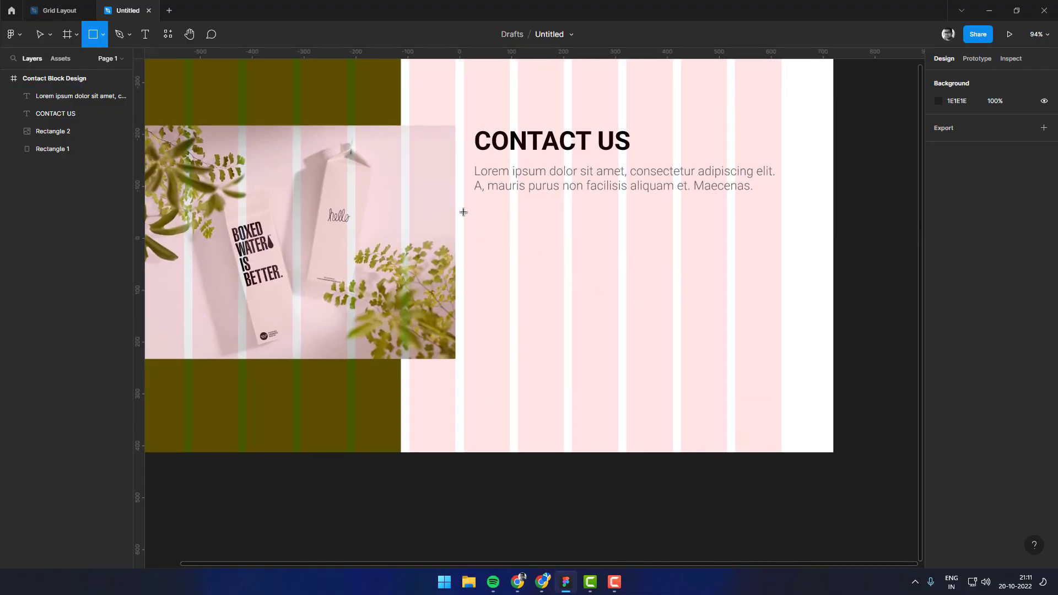
{"action": "left_click_drag", "start_coordinate": [463, 211], "coordinate": [618, 240]}
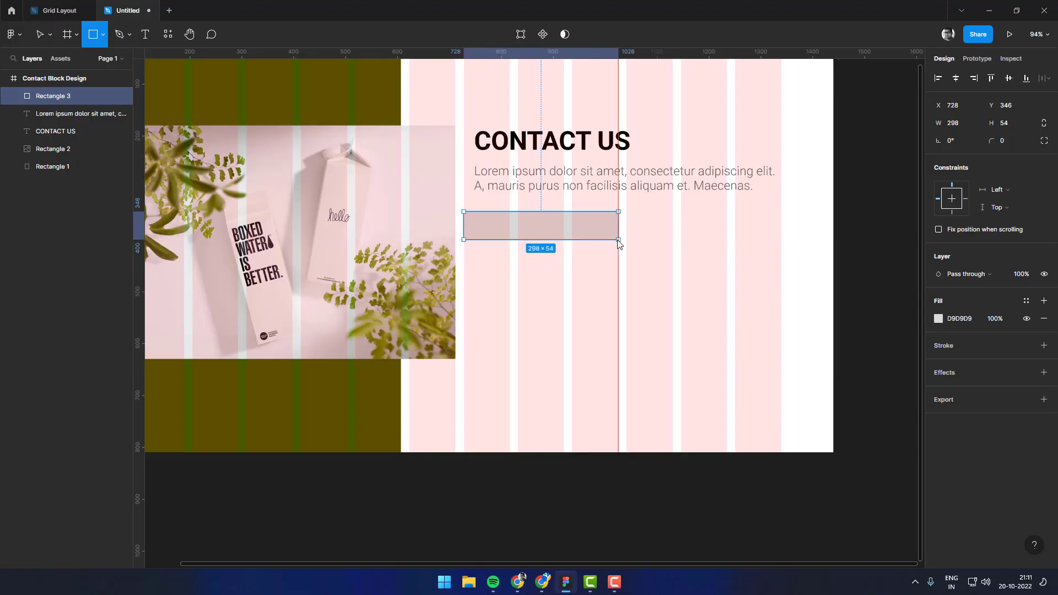
{"action": "left_click", "coordinate": [964, 126]}
{"action": "type", "text": "300"}
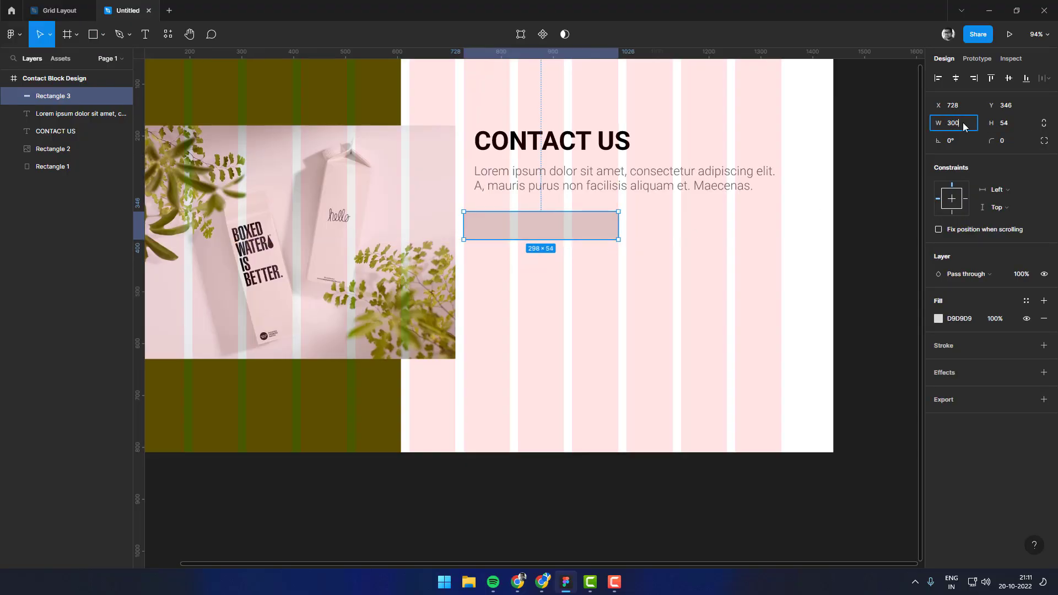
{"action": "left_click", "coordinate": [710, 260]}
{"action": "scroll", "coordinate": [600, 236], "scroll_direction": "up", "scroll_amount": 3}
{"action": "scroll", "coordinate": [487, 196], "scroll_direction": "up", "scroll_amount": 2}
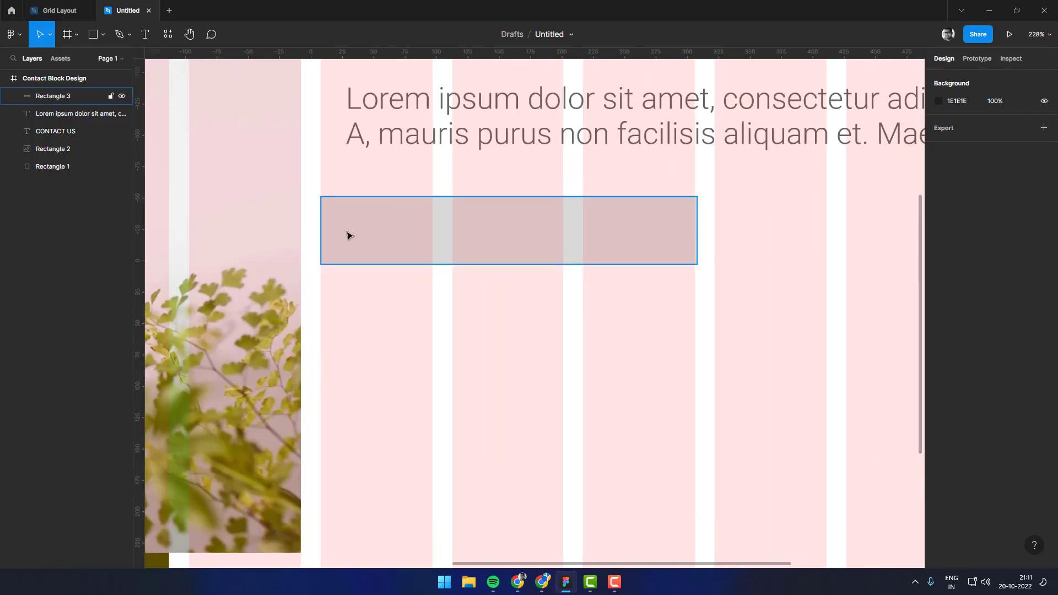
{"action": "left_click", "coordinate": [697, 230]}
{"action": "left_click_drag", "start_coordinate": [697, 230], "coordinate": [695, 231]}
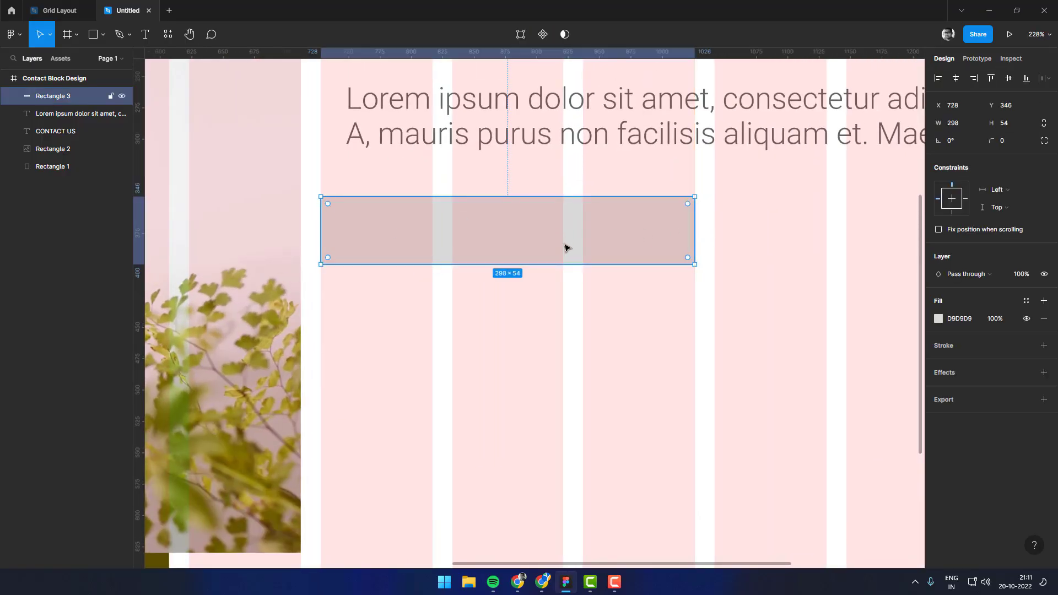
Give the rectangle a light grey BEBEBE outline and a white FFFFFF fill
{"action": "left_click", "coordinate": [943, 346]}
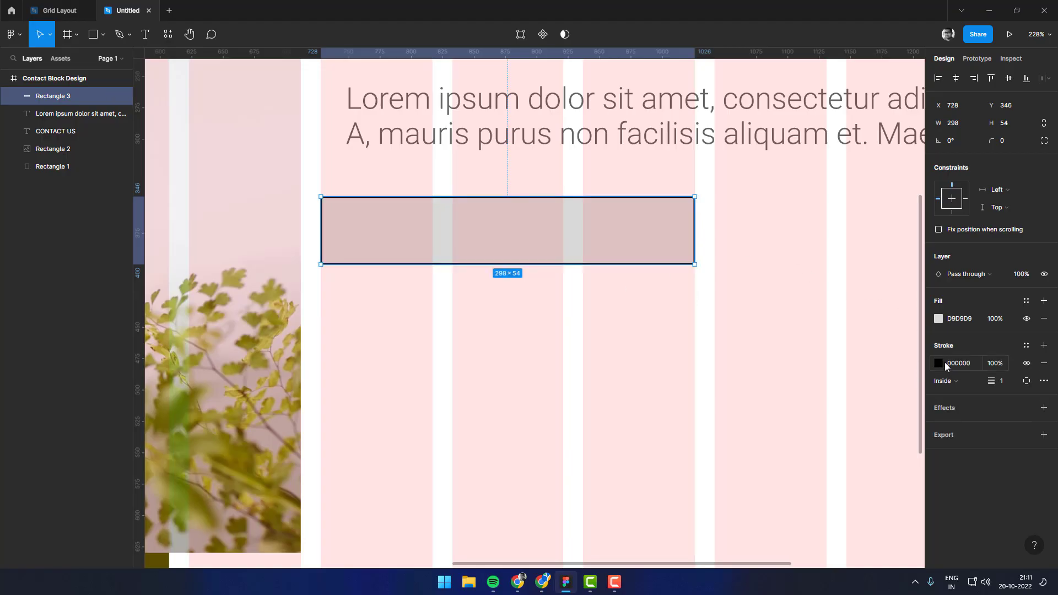
{"action": "left_click", "coordinate": [939, 364]}
{"action": "left_click_drag", "start_coordinate": [796, 300], "coordinate": [790, 326]}
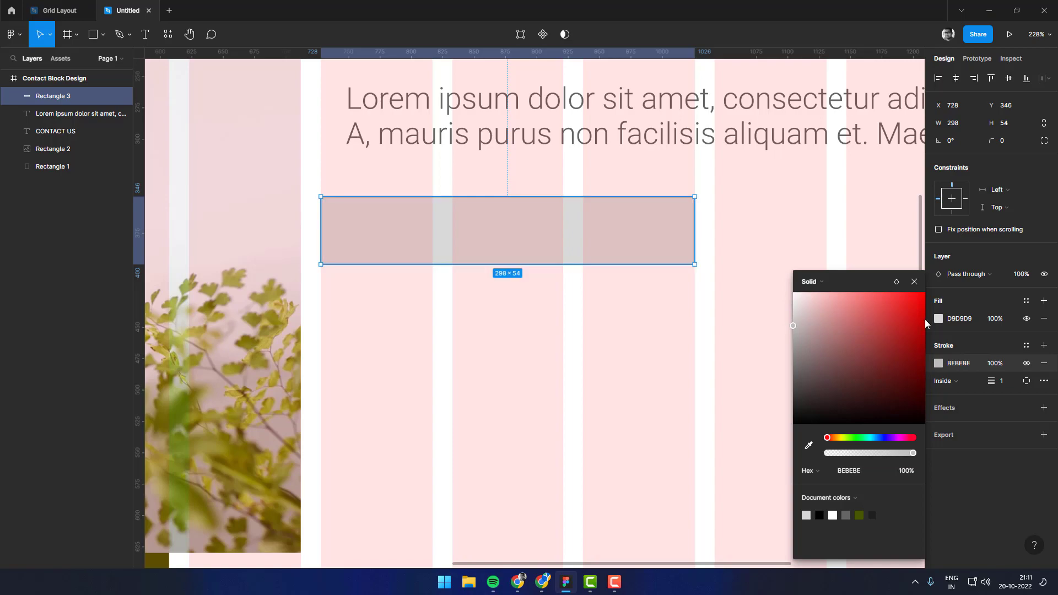
{"action": "left_click", "coordinate": [939, 320]}
{"action": "left_click", "coordinate": [938, 324]}
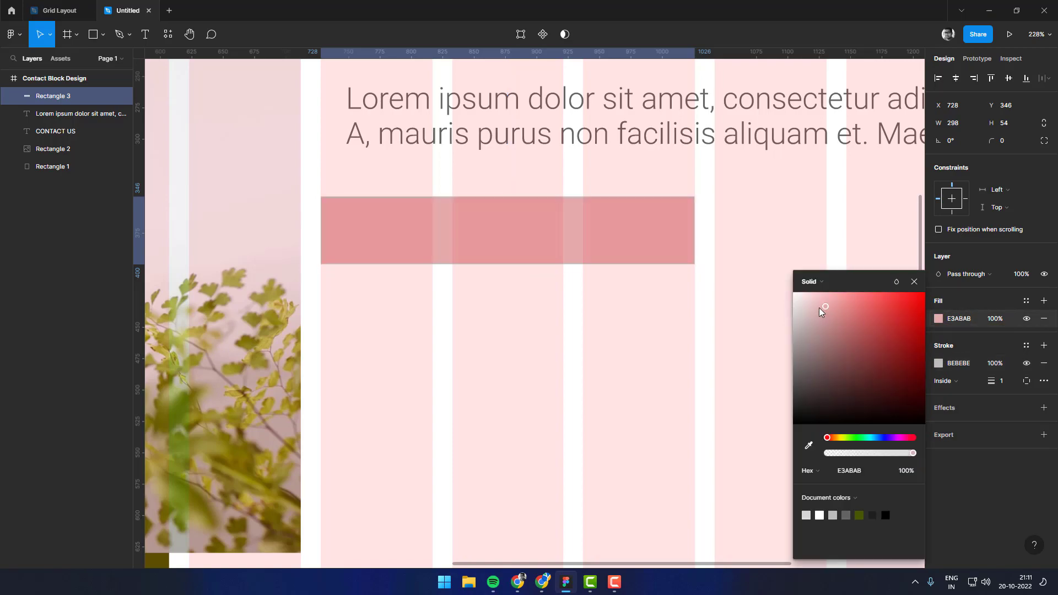
{"action": "left_click_drag", "start_coordinate": [821, 306], "coordinate": [650, 182]}
{"action": "left_click", "coordinate": [736, 240]}
Set the field rectangle's height to 48
{"action": "scroll", "coordinate": [737, 240], "scroll_direction": "down", "scroll_amount": 2, "text": "ctrl"}
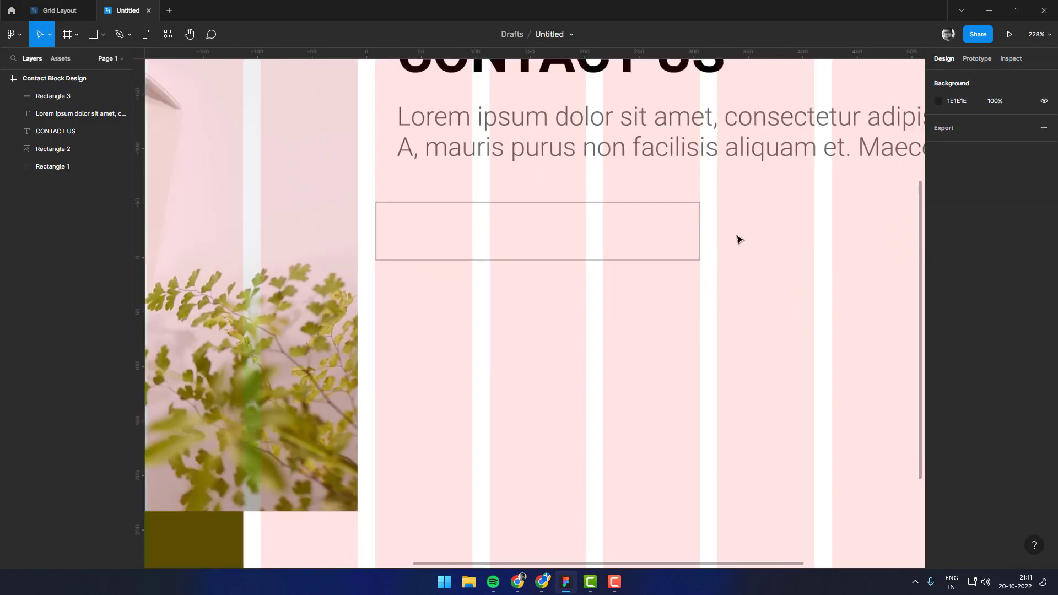
{"action": "scroll", "coordinate": [738, 237], "scroll_direction": "down", "scroll_amount": 1, "text": "ctrl"}
{"action": "left_click", "coordinate": [671, 303]}
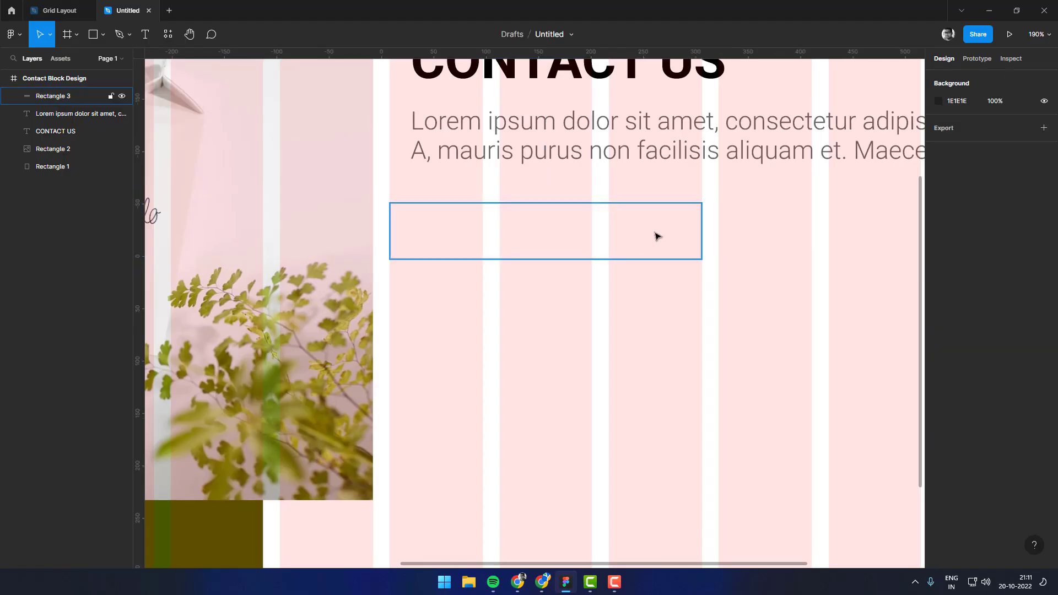
{"action": "left_click", "coordinate": [656, 233]}
{"action": "left_click", "coordinate": [1014, 123]}
{"action": "type", "text": "48"}
{"action": "key", "text": "Return"}
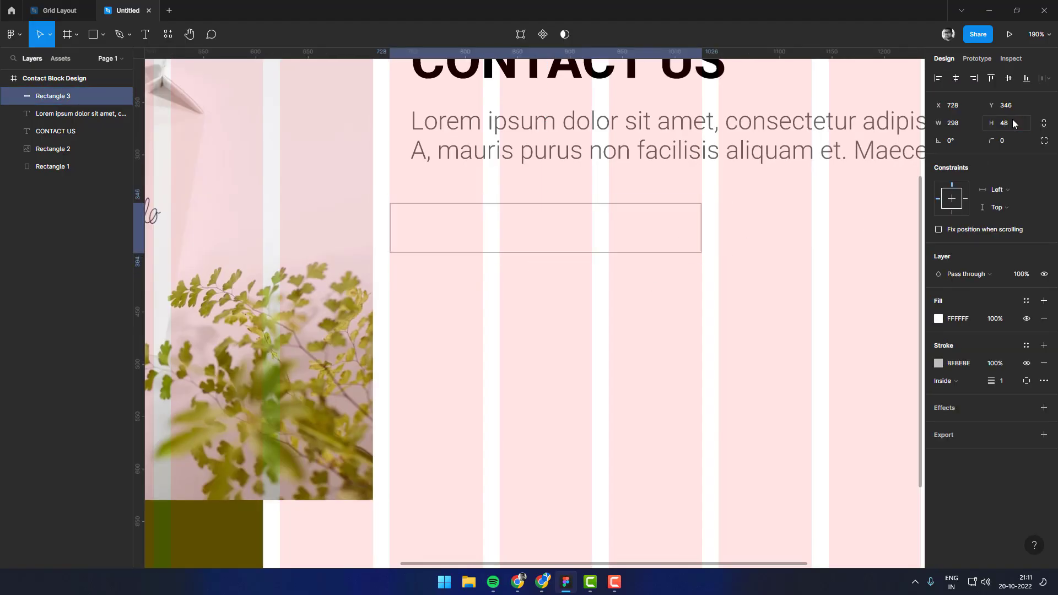
Type the placeholder 'Enter email address' inside the field box
{"action": "left_click", "coordinate": [535, 298]}
{"action": "key", "text": "t"}
{"action": "left_click", "coordinate": [432, 246]}
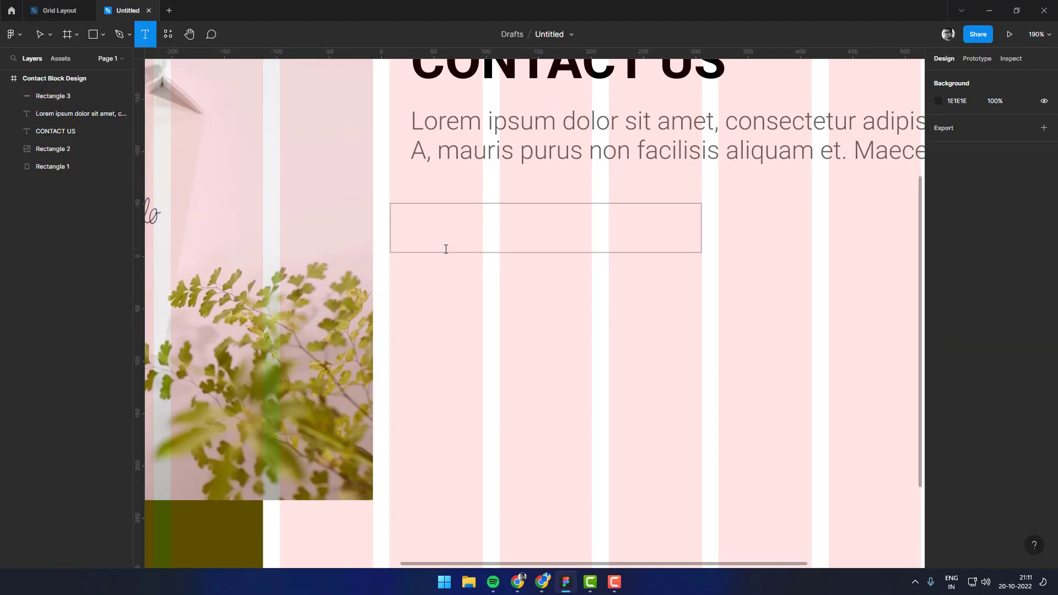
{"action": "type", "text": "Ent"}
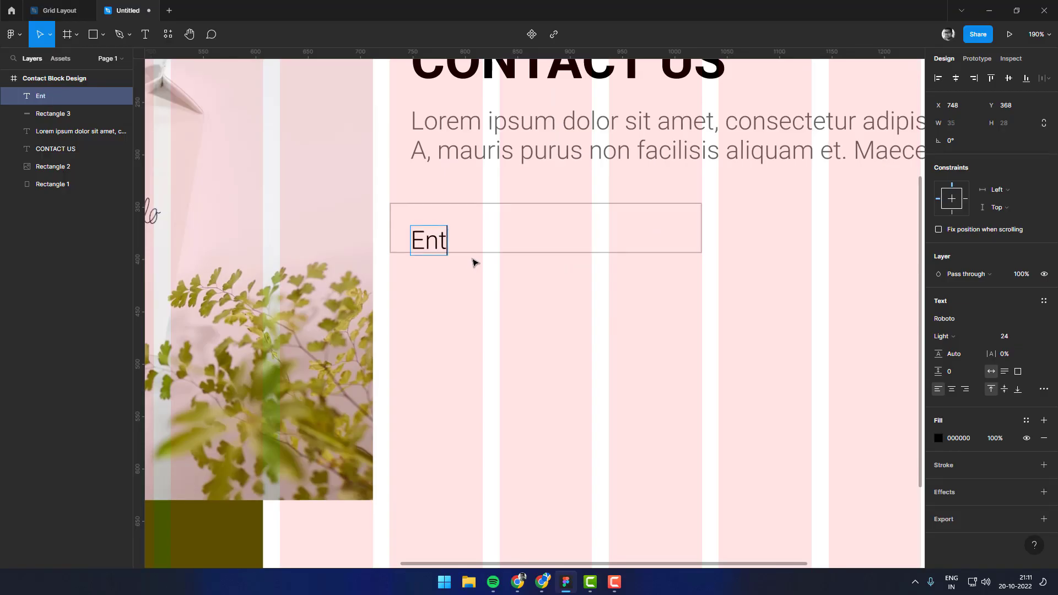
{"action": "type", "text": "er  emai"}
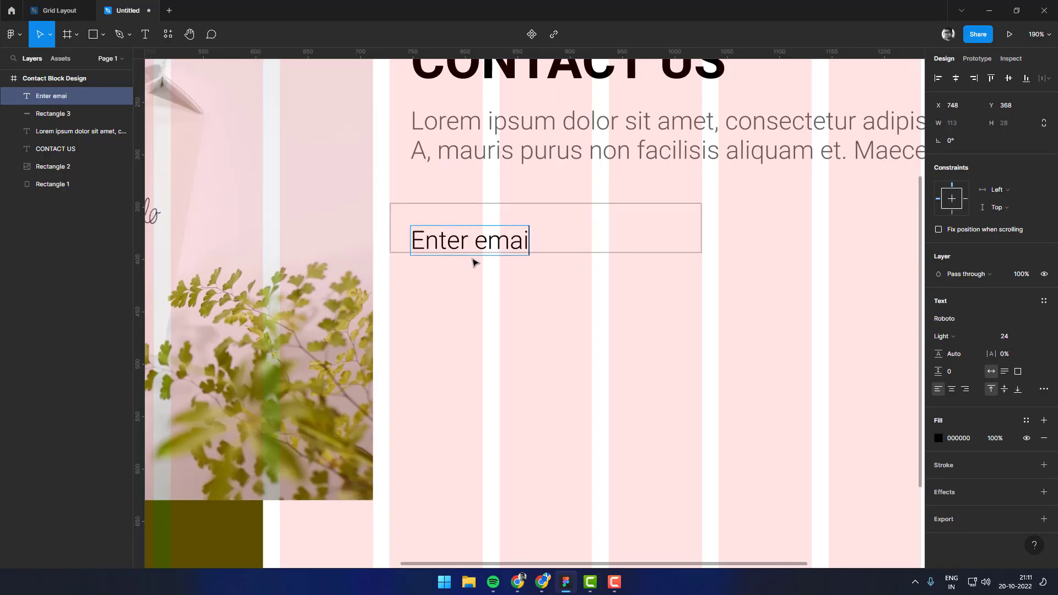
{"action": "type", "text": "l address"}
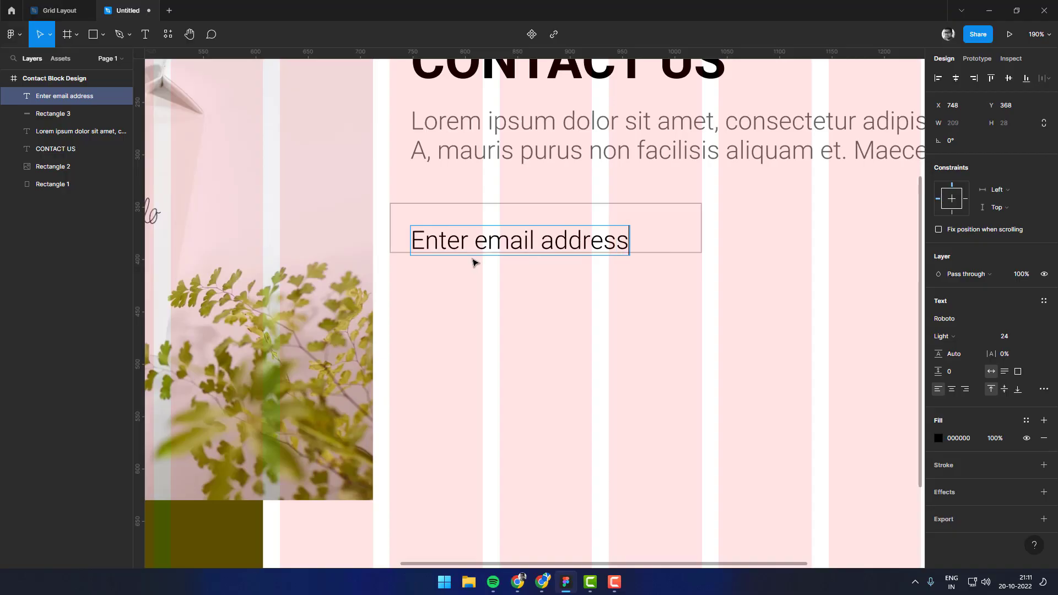
{"action": "key", "text": "Escape"}
Set the placeholder text to 14 px Roboto Light
{"action": "left_click", "coordinate": [1011, 341]}
{"action": "type", "text": "16"}
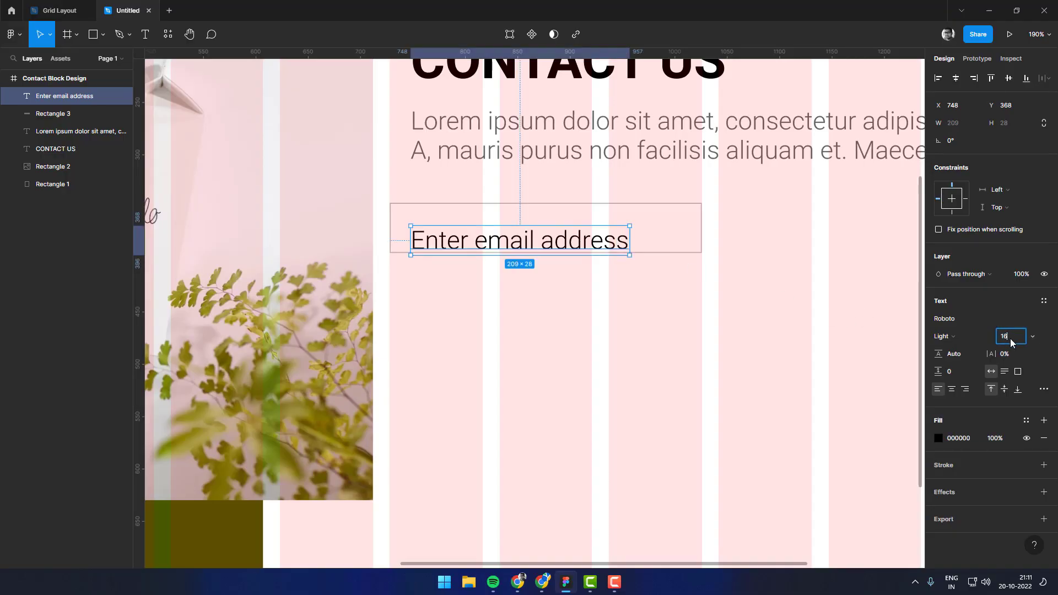
{"action": "key", "text": "Return"}
{"action": "left_click", "coordinate": [944, 336]}
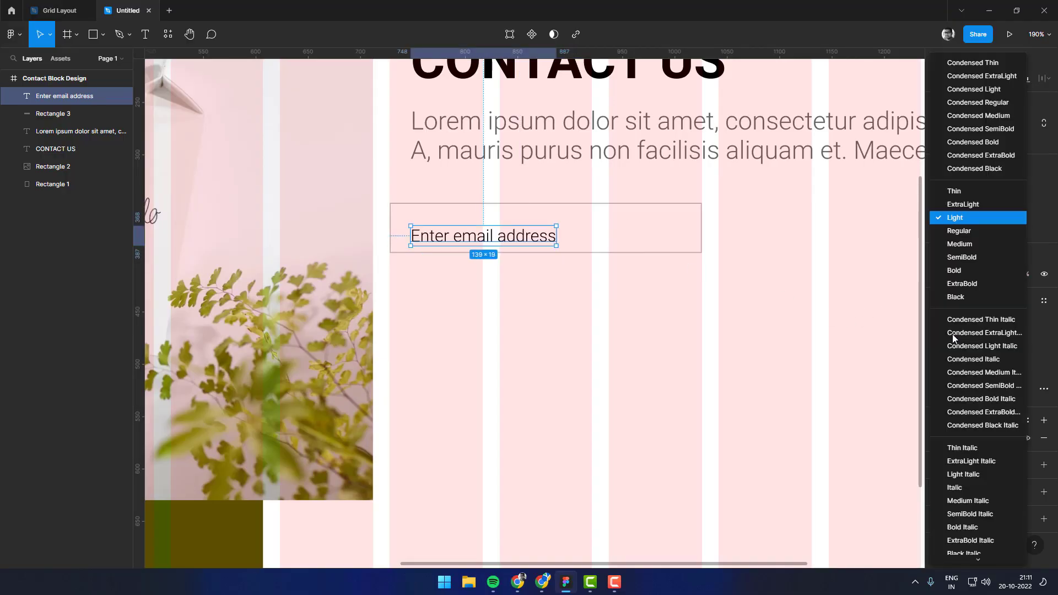
{"action": "left_click", "coordinate": [959, 231]}
{"action": "left_click", "coordinate": [585, 228]}
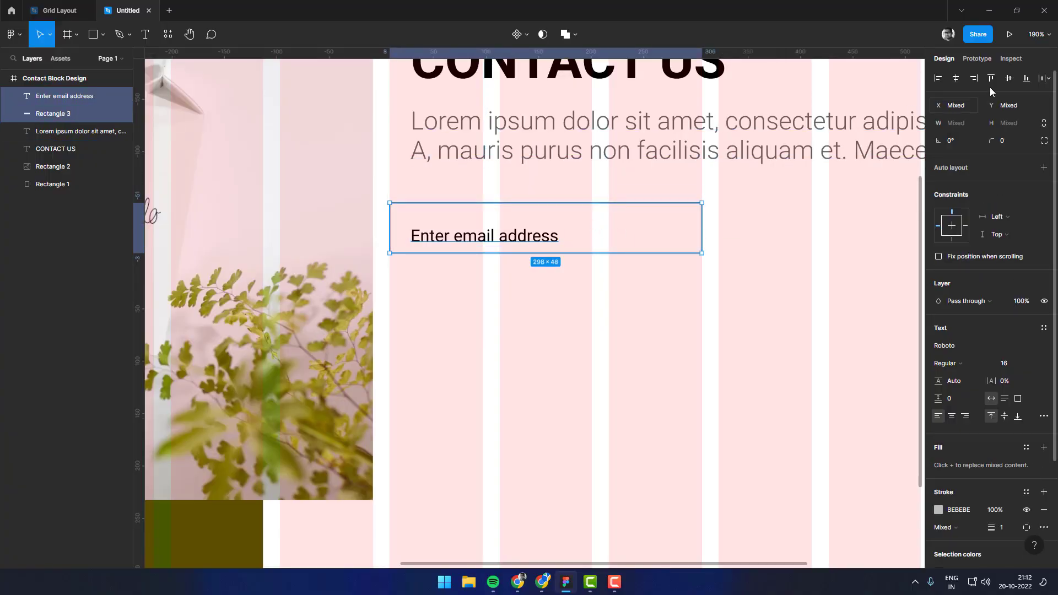
{"action": "left_click", "coordinate": [819, 189]}
{"action": "left_click", "coordinate": [540, 238]}
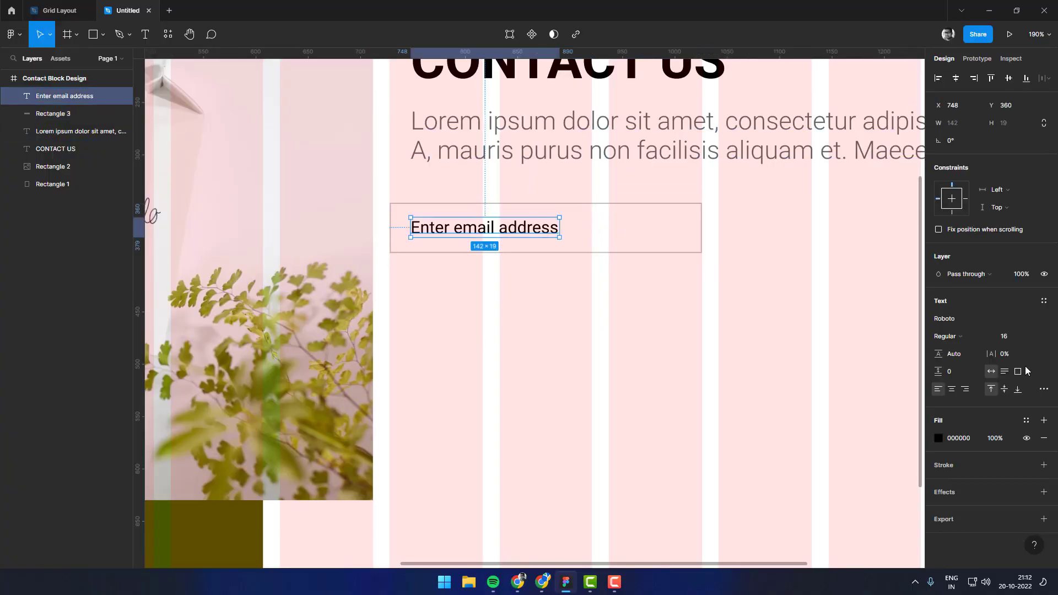
{"action": "left_click", "coordinate": [1021, 336]}
{"action": "type", "text": "14"}
{"action": "key", "text": "Return"}
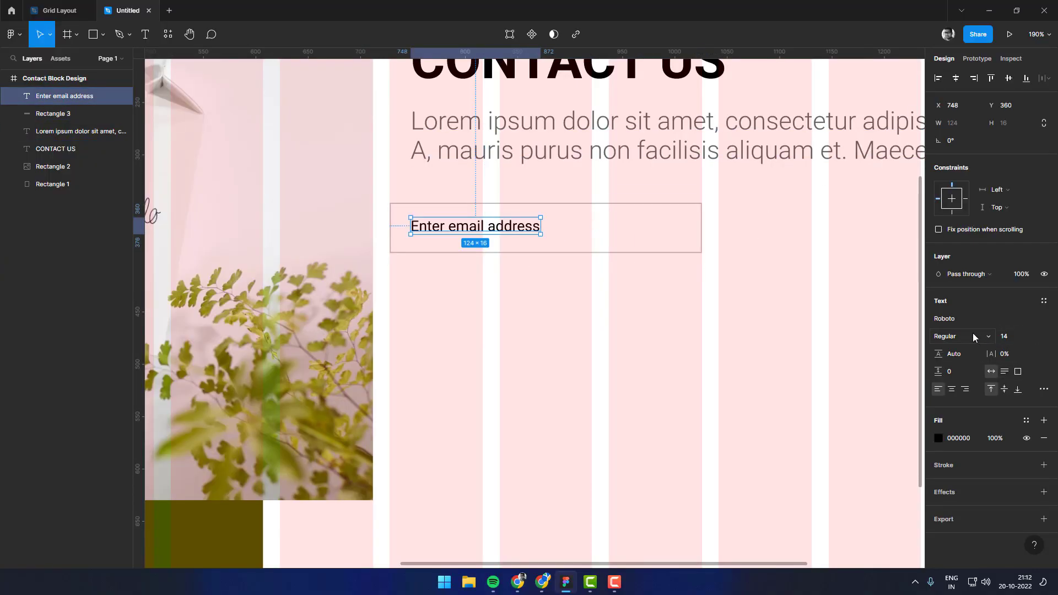
{"action": "left_click", "coordinate": [950, 336]}
{"action": "left_click", "coordinate": [965, 218]}
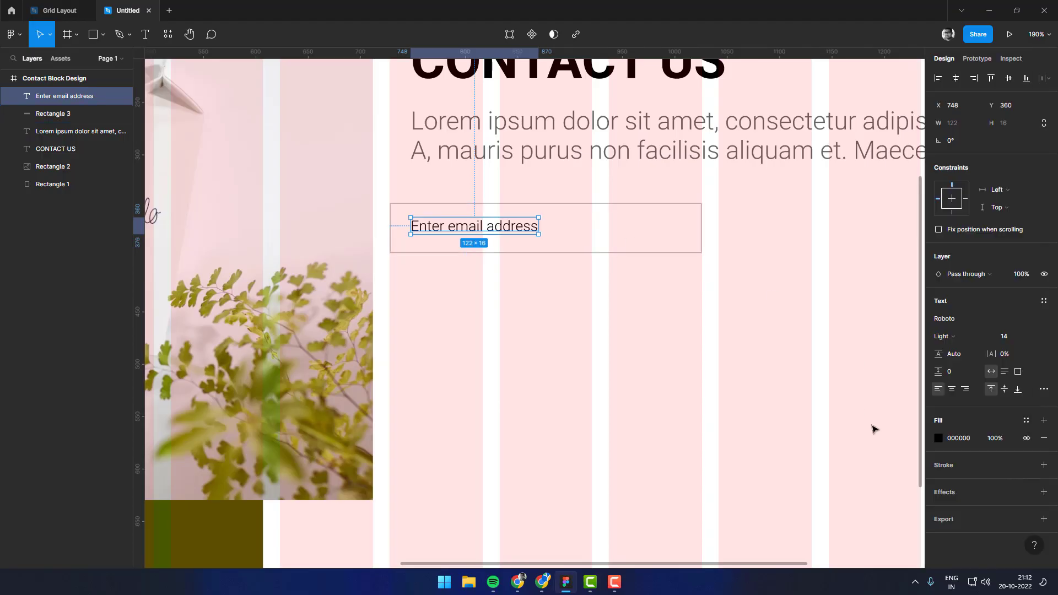
Colour the placeholder text grey using a document colour swatch
{"action": "left_click", "coordinate": [938, 438]}
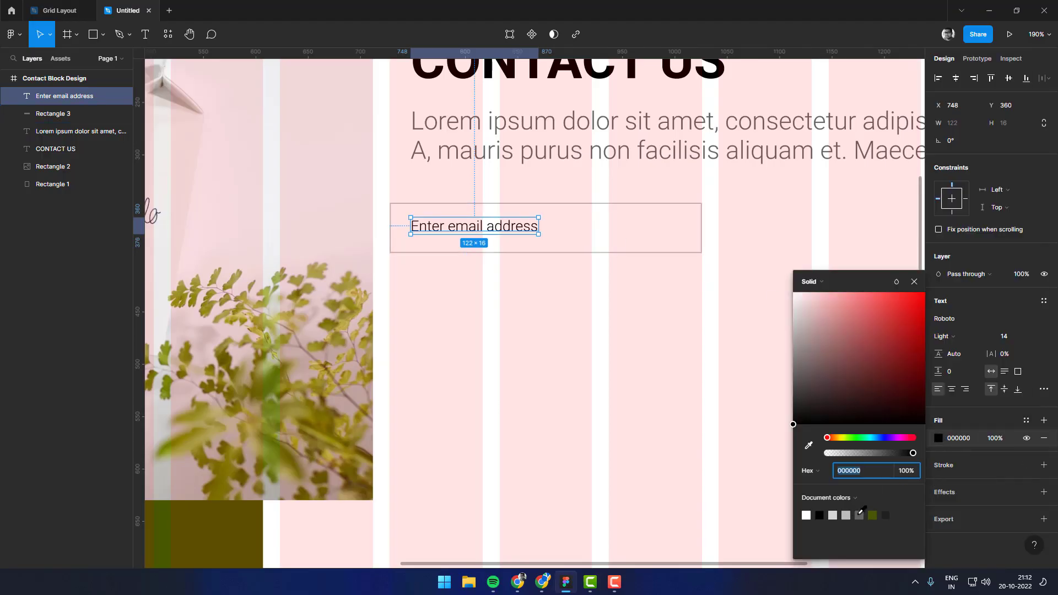
{"action": "left_click", "coordinate": [859, 515]}
{"action": "left_click", "coordinate": [496, 312]}
{"action": "left_click_drag", "start_coordinate": [495, 308], "coordinate": [743, 184]}
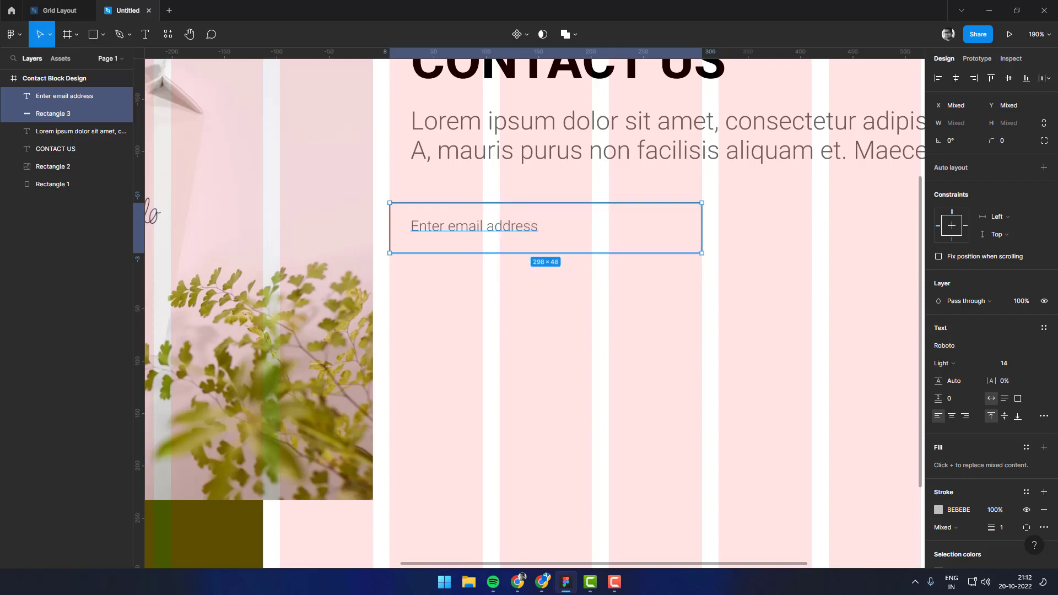
{"action": "left_click", "coordinate": [650, 322]}
Duplicate the email field to the right of the original
{"action": "left_click_drag", "start_coordinate": [419, 282], "coordinate": [733, 186]}
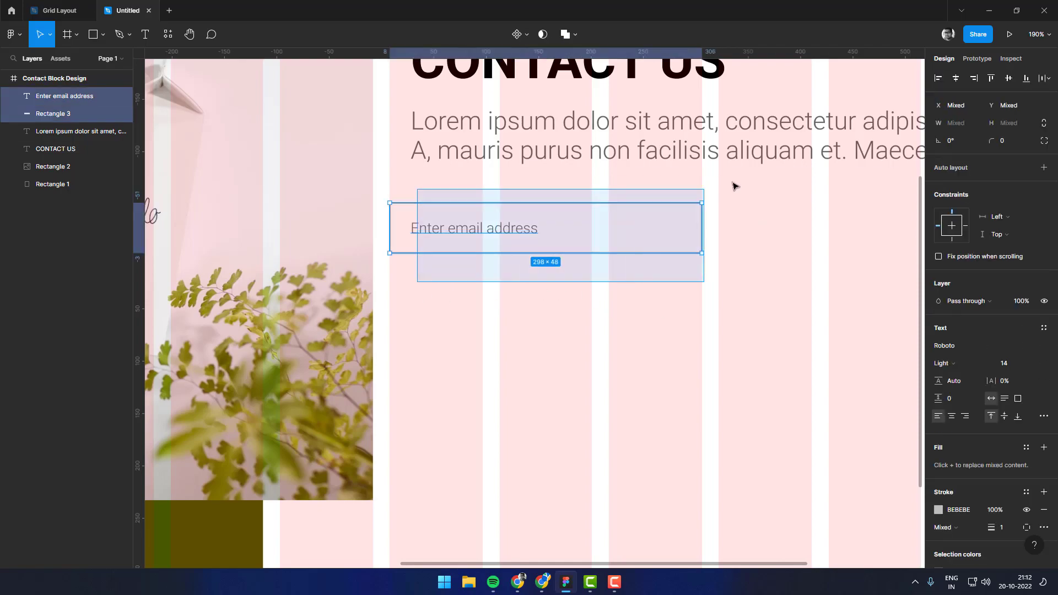
{"action": "scroll", "coordinate": [566, 236], "scroll_direction": "right", "scroll_amount": 5}
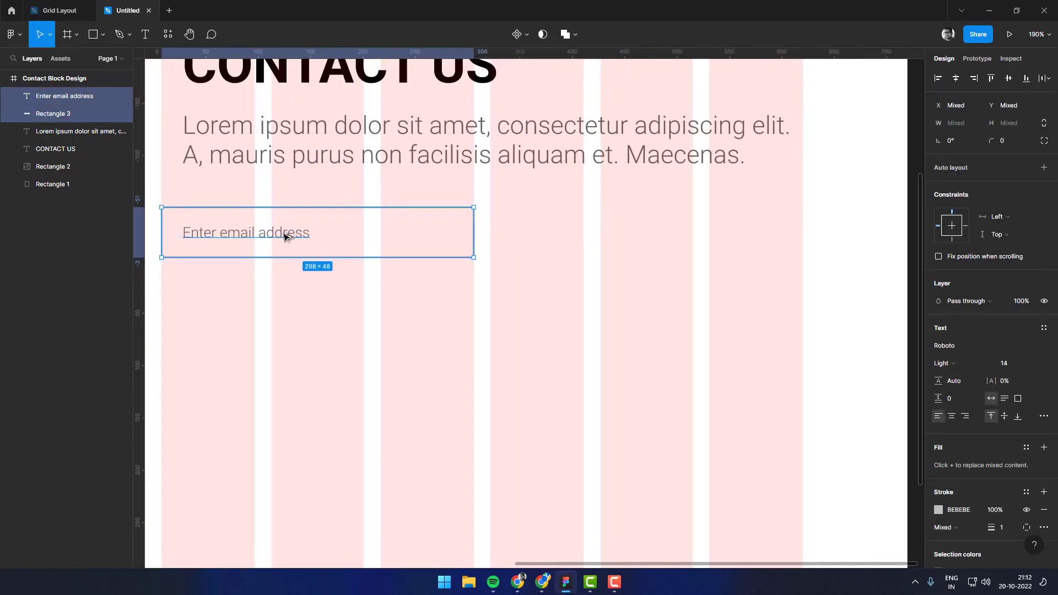
{"action": "left_click_drag", "start_coordinate": [285, 237], "coordinate": [616, 235]}
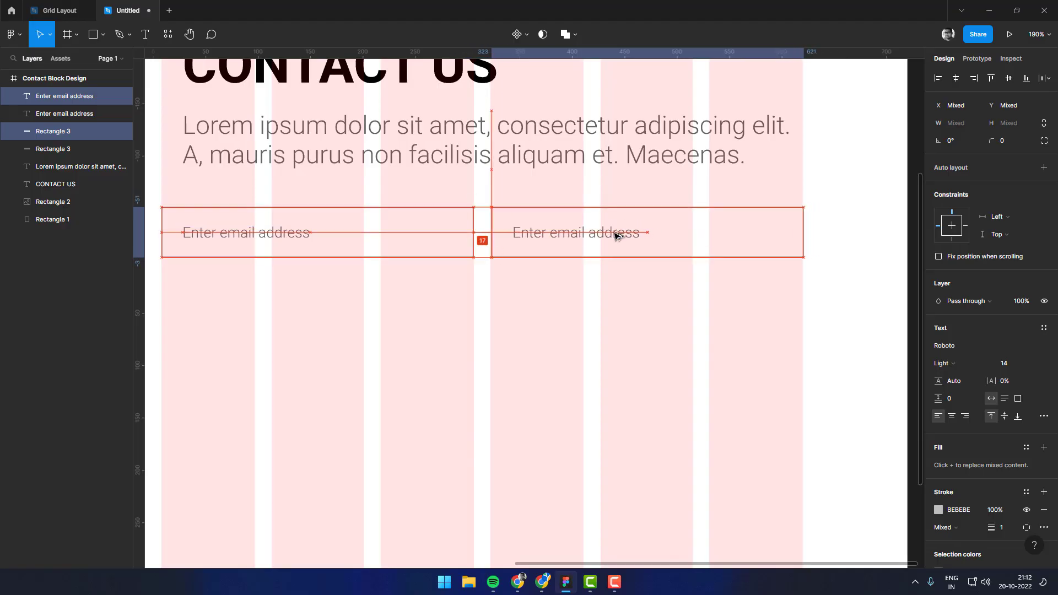
{"action": "left_click", "coordinate": [610, 325]}
{"action": "scroll", "coordinate": [683, 262], "scroll_direction": "left", "scroll_amount": 2}
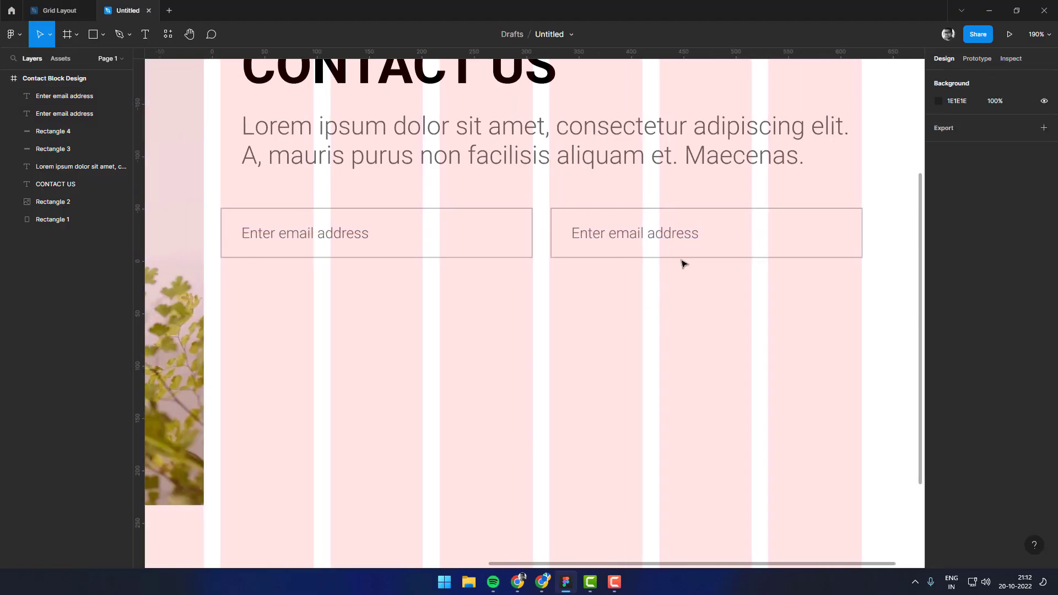
Change the copied field's placeholder to 'Enter your name', then copy a field below
{"action": "double_click", "coordinate": [652, 241]}
{"action": "left_click_drag", "start_coordinate": [608, 233], "coordinate": [714, 233]}
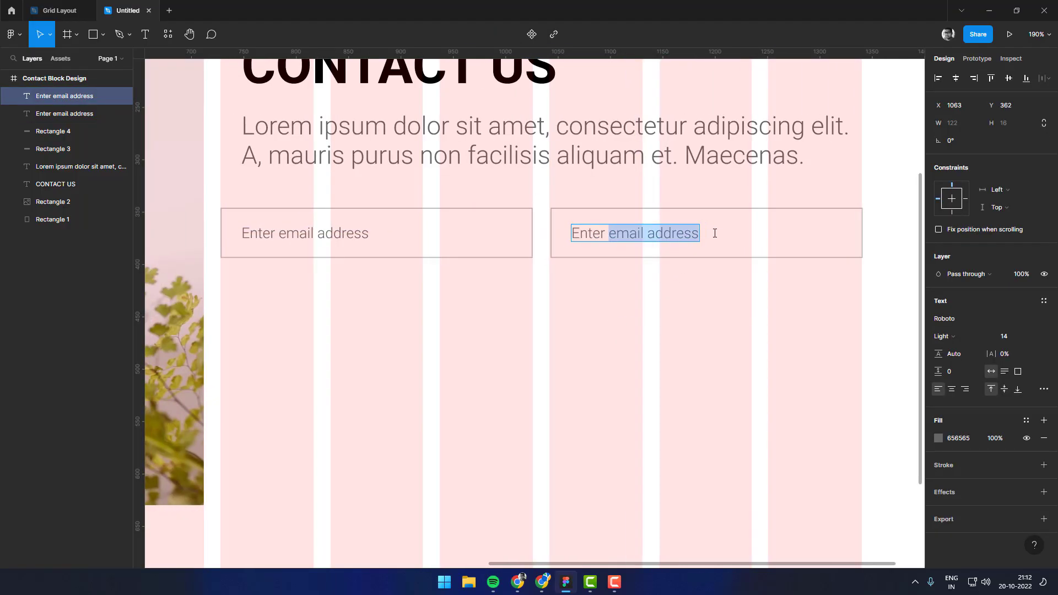
{"action": "type", "text": "your"}
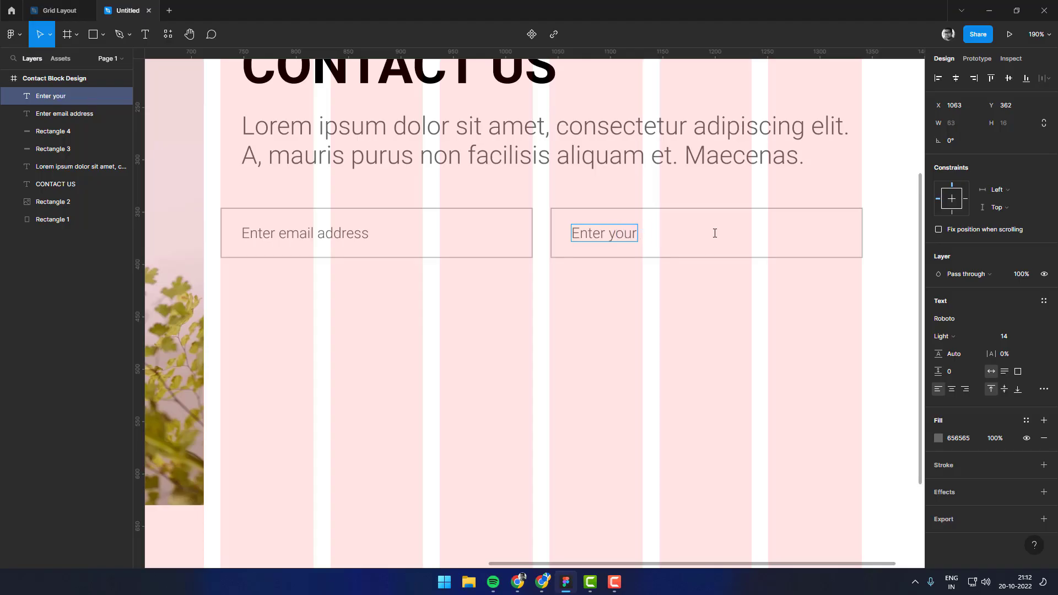
{"action": "type", "text": " name"}
{"action": "key", "text": "Escape"}
{"action": "left_click", "coordinate": [590, 298]}
{"action": "scroll", "coordinate": [607, 309], "scroll_direction": "down", "scroll_amount": 2}
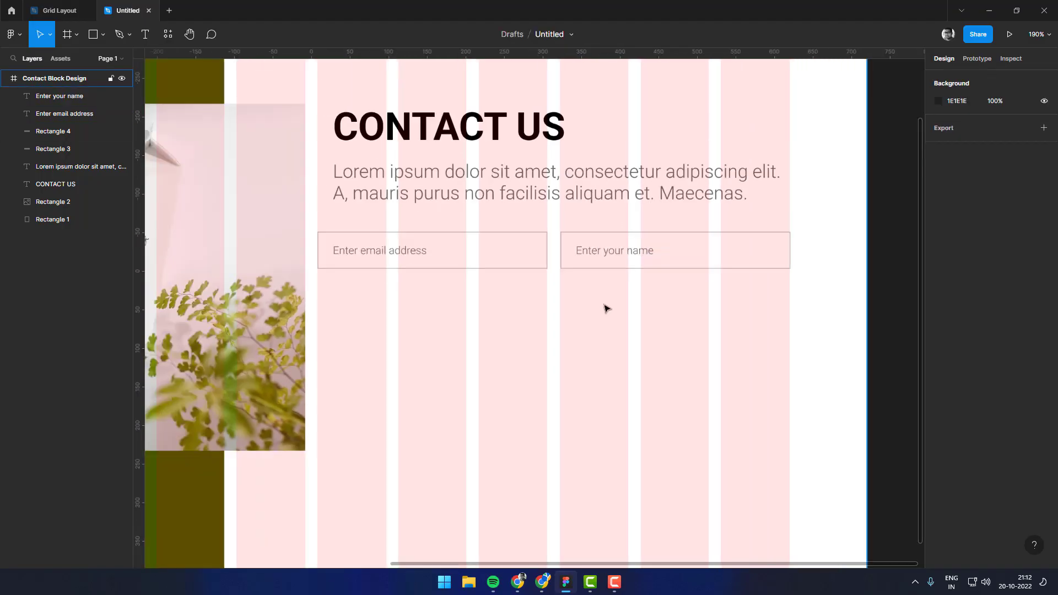
{"action": "scroll", "coordinate": [606, 308], "scroll_direction": "down", "scroll_amount": 1}
{"action": "scroll", "coordinate": [374, 227], "scroll_direction": "down", "scroll_amount": 2}
{"action": "mouse_move", "coordinate": [367, 216]}
{"action": "left_mouse_down"}
{"action": "mouse_move", "coordinate": [408, 161]}
{"action": "mouse_move", "coordinate": [405, 231]}
{"action": "left_mouse_up"}
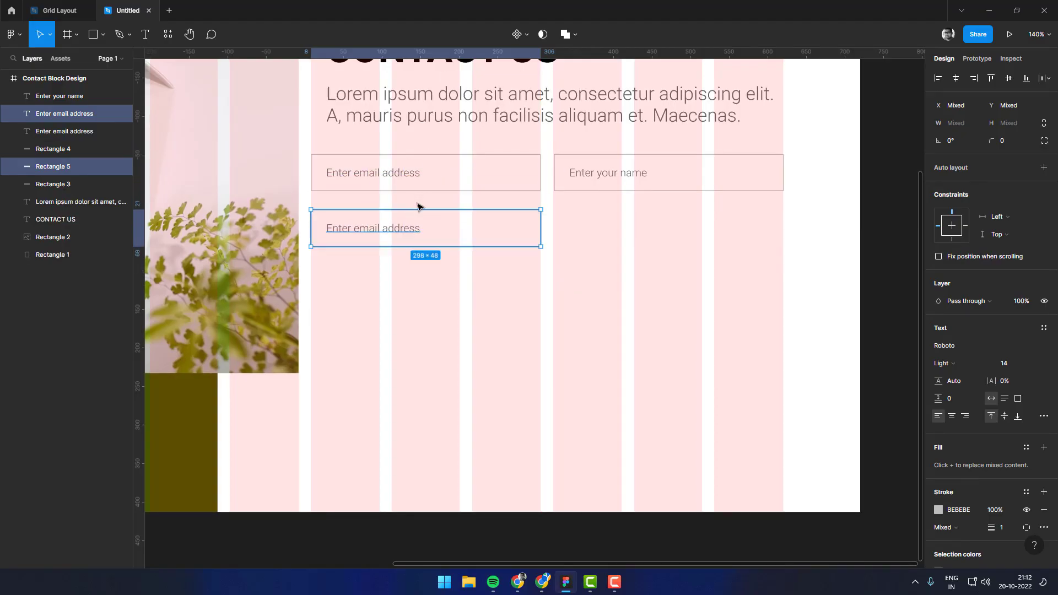
Nudge the copied field up and stretch its box into a wide, tall message area
{"action": "key", "text": "Up"}
{"action": "key", "text": "Up"}
{"action": "key", "text": "Up"}
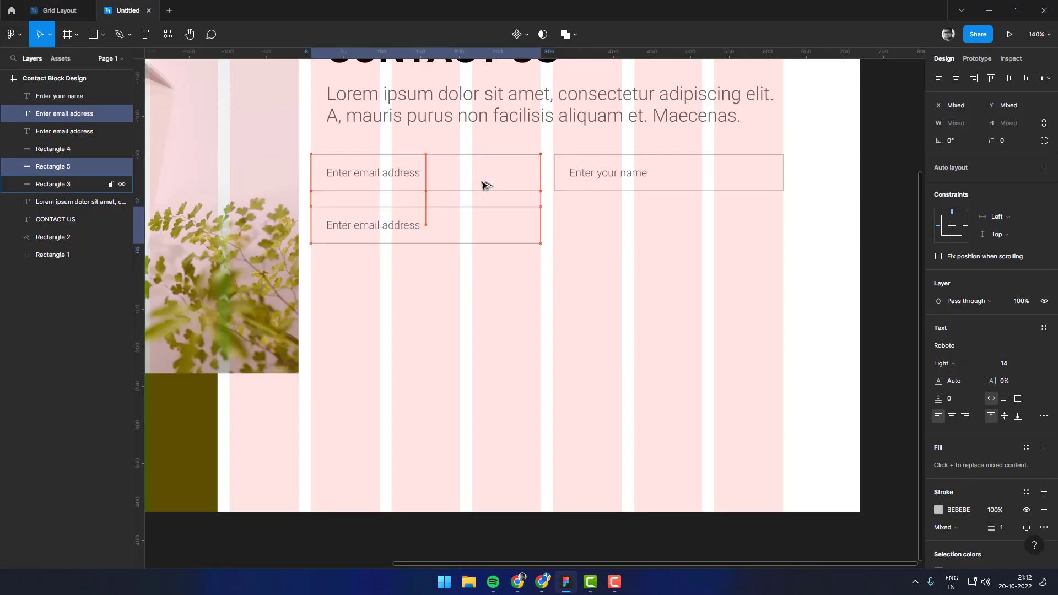
{"action": "left_click", "coordinate": [595, 235]}
{"action": "mouse_move", "coordinate": [532, 270]}
{"action": "left_mouse_down"}
{"action": "mouse_move", "coordinate": [561, 241]}
{"action": "mouse_move", "coordinate": [777, 231]}
{"action": "left_mouse_up"}
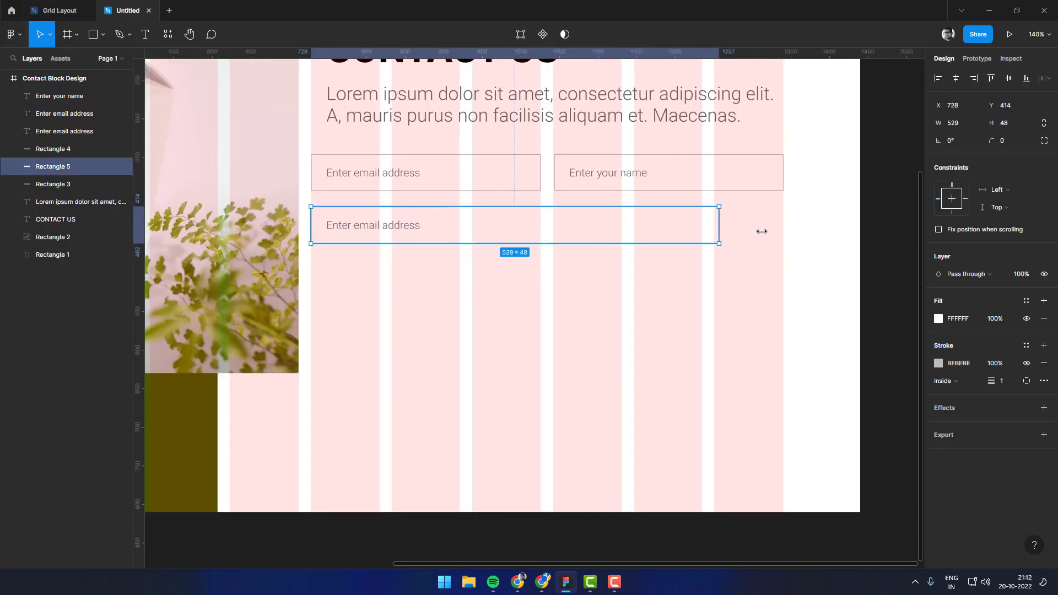
{"action": "left_click_drag", "start_coordinate": [553, 246], "coordinate": [556, 307]}
Change the big box's placeholder text to 'Enter your message'
{"action": "double_click", "coordinate": [391, 229]}
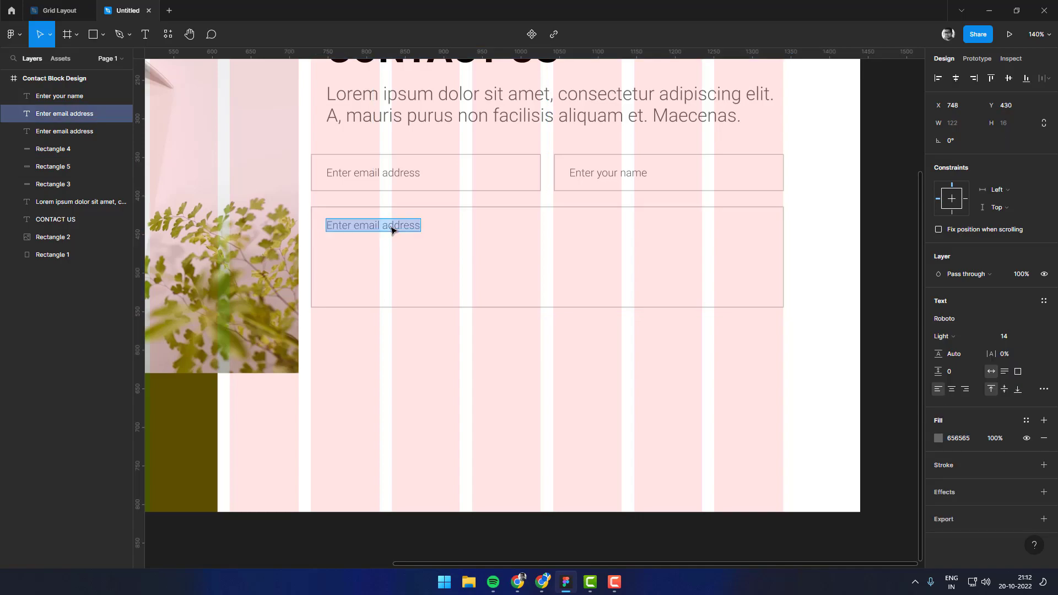
{"action": "left_click", "coordinate": [392, 229]}
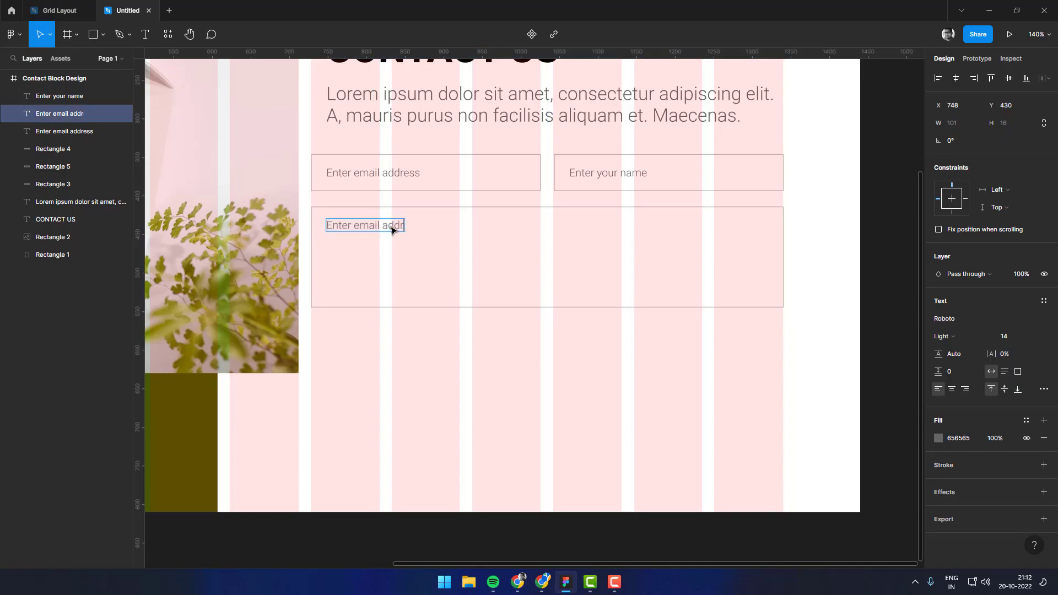
{"action": "key", "text": "BackSpace"}
{"action": "key", "text": "BackSpace"}
{"action": "key", "text": "BackSpace"}
{"action": "scroll", "coordinate": [560, 279], "scroll_direction": "down", "scroll_amount": 5}
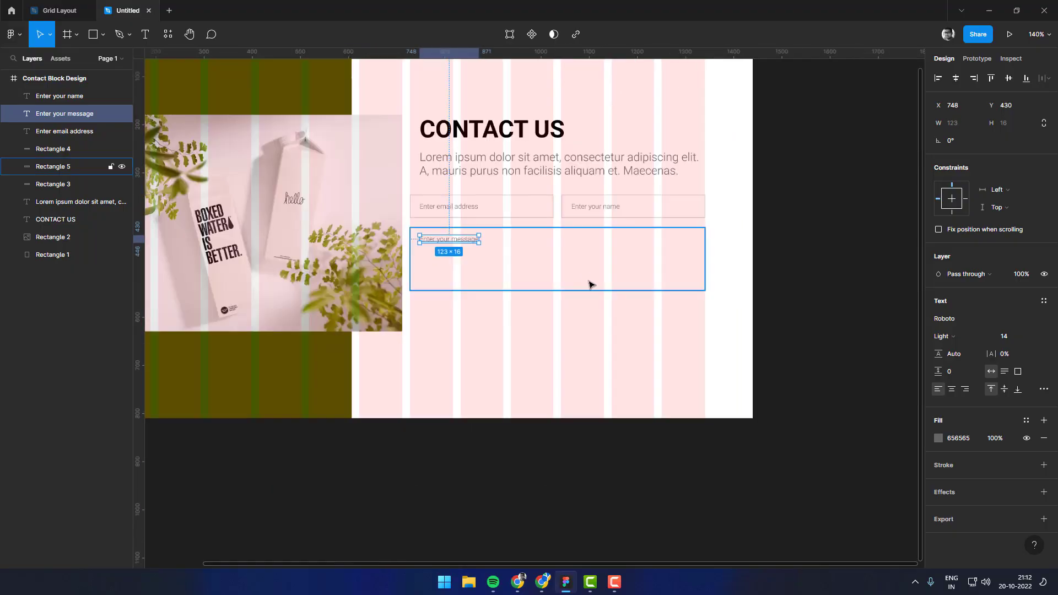
{"action": "scroll", "coordinate": [591, 283], "scroll_direction": "down", "scroll_amount": 2}
{"action": "scroll", "coordinate": [567, 259], "scroll_direction": "up", "scroll_amount": 1}
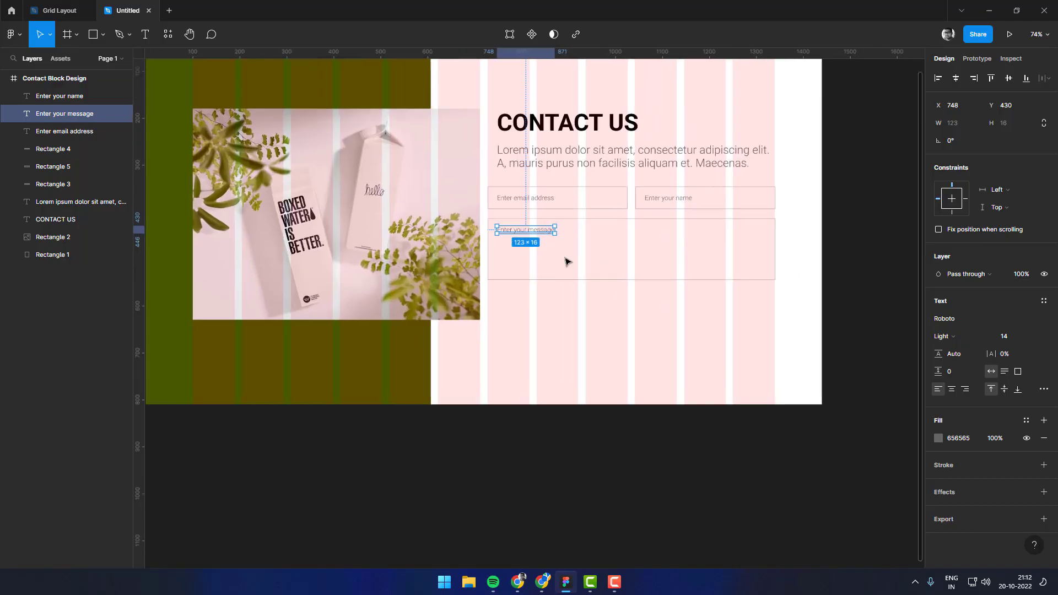
{"action": "scroll", "coordinate": [612, 331], "scroll_direction": "up", "scroll_amount": 2}
{"action": "scroll", "coordinate": [608, 310], "scroll_direction": "up", "scroll_amount": 1}
{"action": "left_click_drag", "start_coordinate": [608, 310], "coordinate": [606, 300]}
{"action": "key", "text": "Escape"}
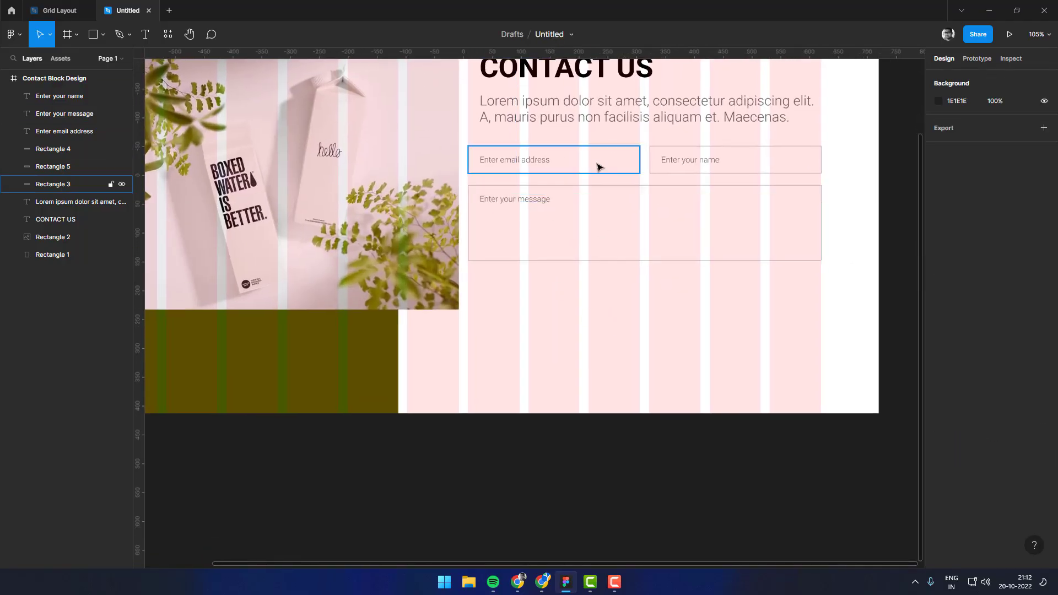
Draw a 193×48 button rectangle below the message box
{"action": "key", "text": "r"}
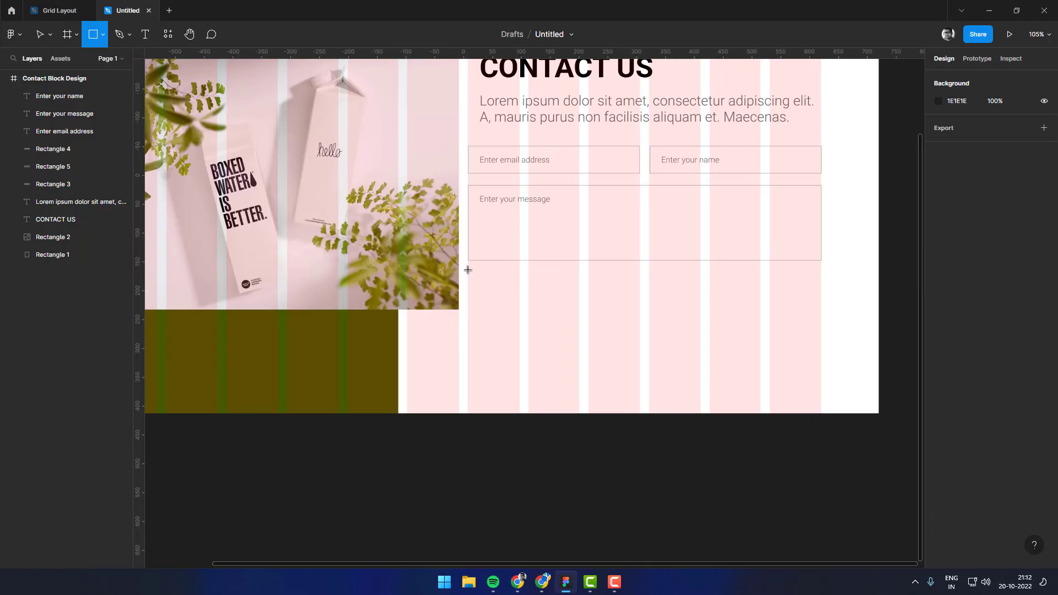
{"action": "left_click_drag", "start_coordinate": [467, 269], "coordinate": [580, 310]}
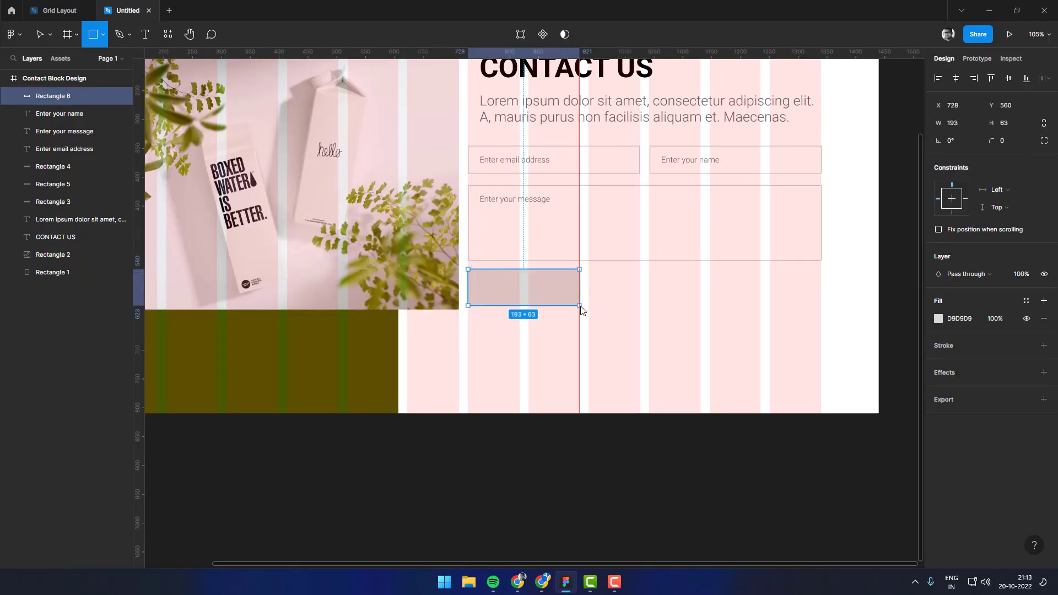
{"action": "left_click", "coordinate": [959, 123]}
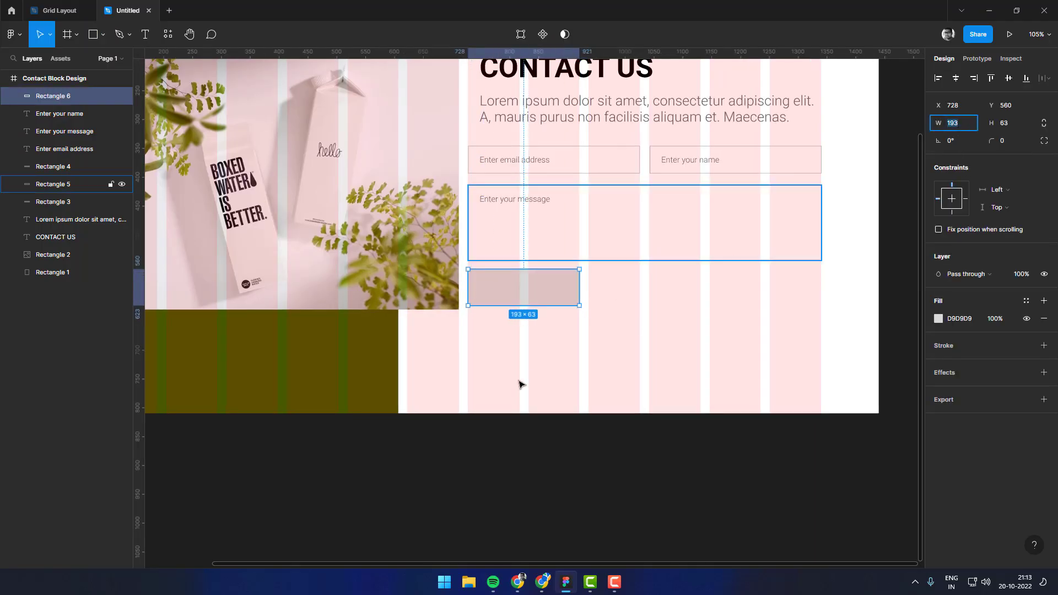
{"action": "scroll", "coordinate": [512, 315], "scroll_direction": "up", "scroll_amount": 1}
{"action": "scroll", "coordinate": [513, 316], "scroll_direction": "up", "scroll_amount": 5}
{"action": "scroll", "coordinate": [595, 274], "scroll_direction": "up", "scroll_amount": 3}
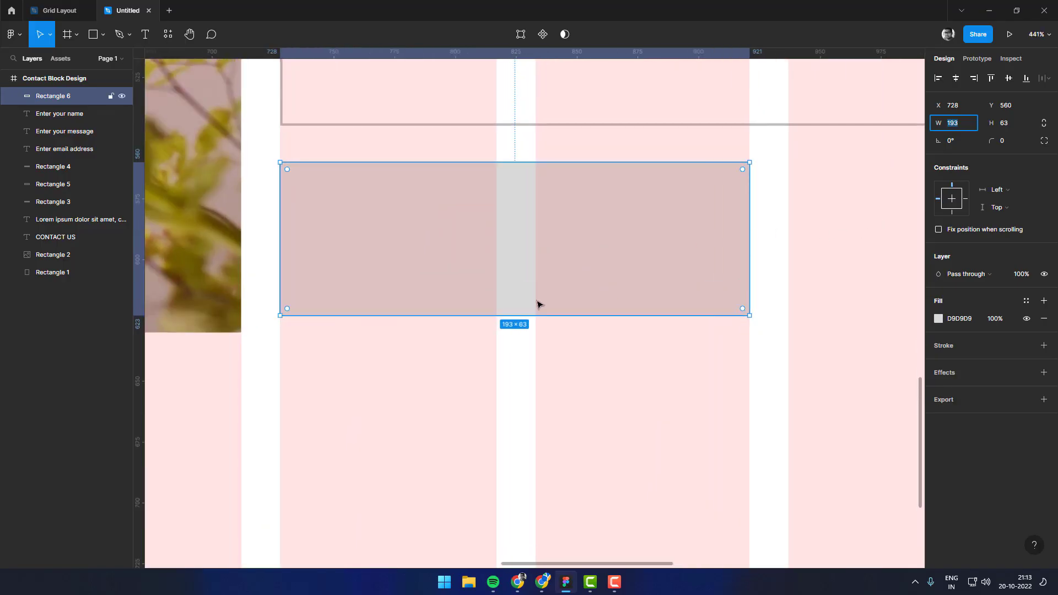
{"action": "left_click", "coordinate": [1009, 127]}
{"action": "type", "text": "56"}
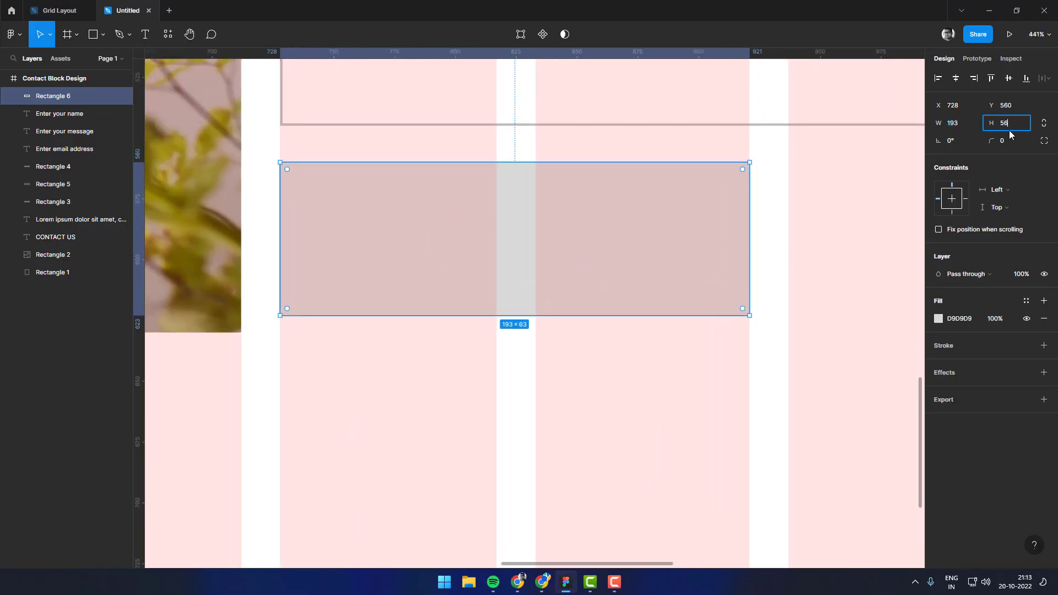
{"action": "key", "text": "Return"}
{"action": "left_click", "coordinate": [1010, 130]}
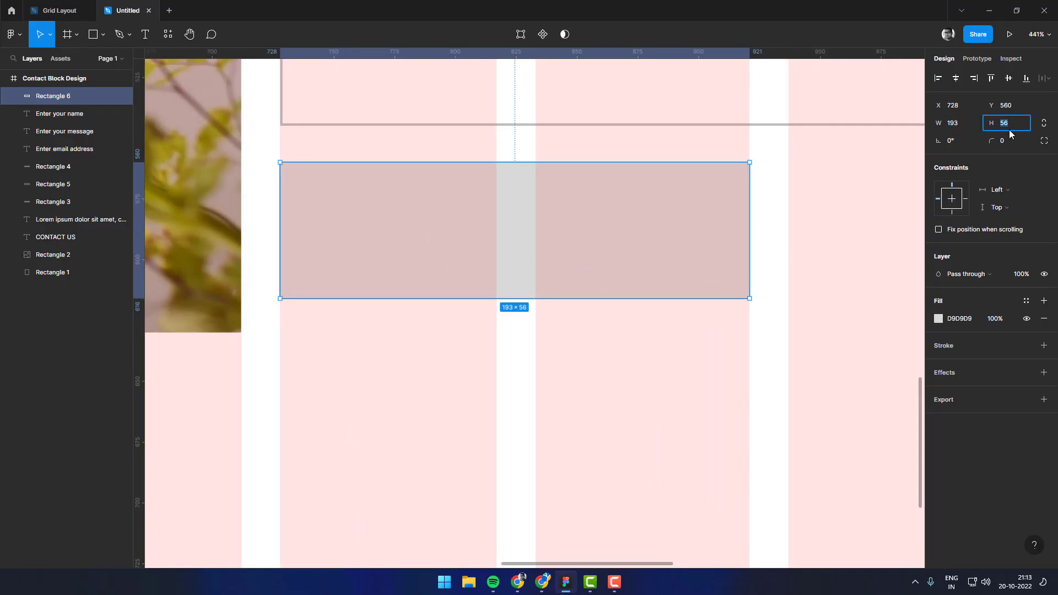
{"action": "type", "text": "48"}
{"action": "key", "text": "Return"}
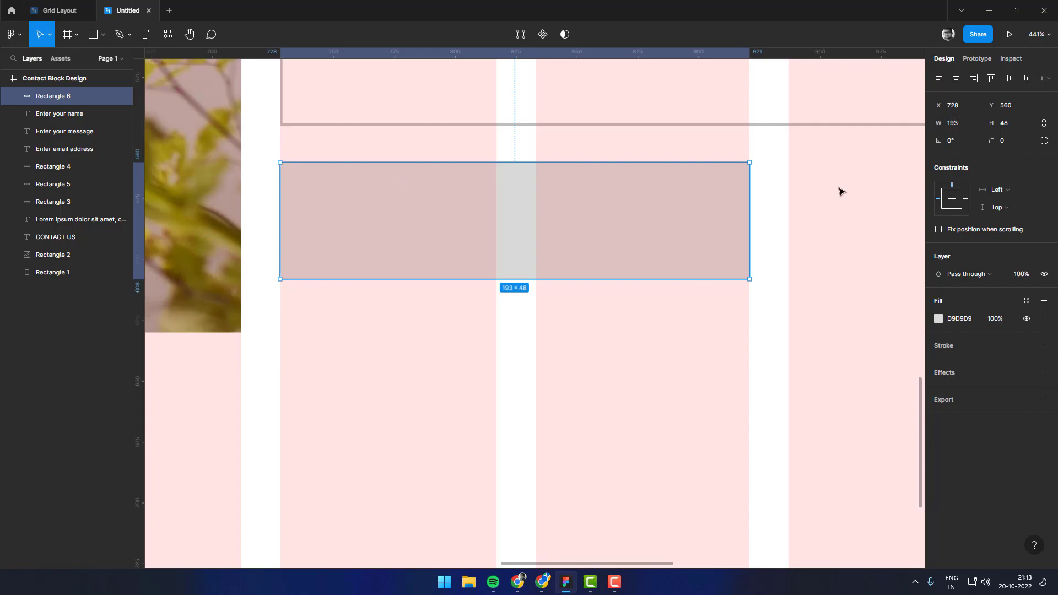
Fill the button rectangle with the black document colour and start a text layer on it
{"action": "scroll", "coordinate": [588, 231], "scroll_direction": "down", "scroll_amount": 3}
{"action": "scroll", "coordinate": [666, 212], "scroll_direction": "down", "scroll_amount": 2}
{"action": "scroll", "coordinate": [638, 241], "scroll_direction": "down", "scroll_amount": 1}
{"action": "scroll", "coordinate": [637, 241], "scroll_direction": "down", "scroll_amount": 1}
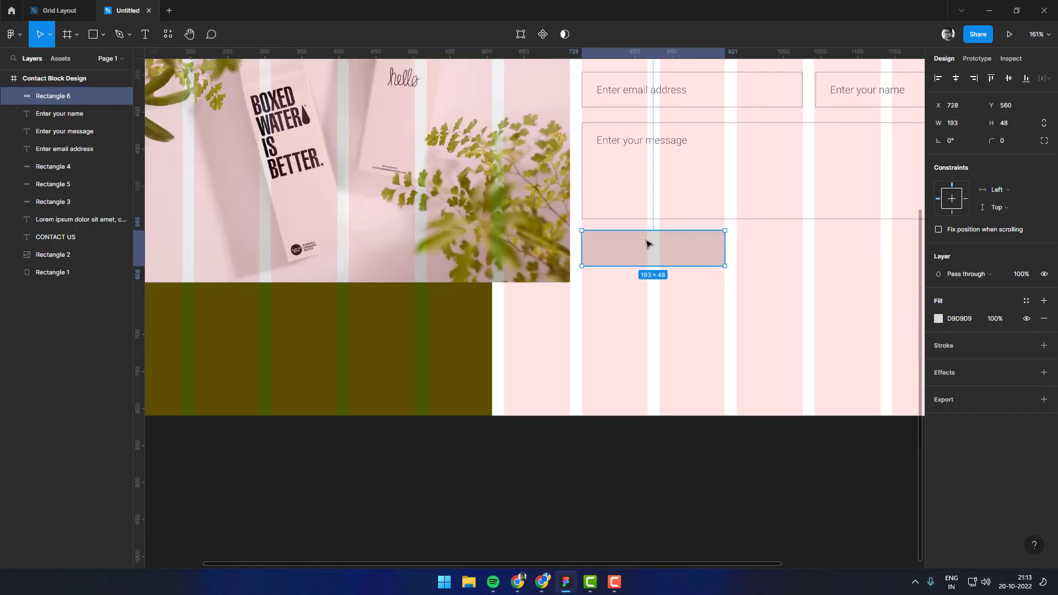
{"action": "scroll", "coordinate": [647, 244], "scroll_direction": "down", "scroll_amount": 1}
{"action": "scroll", "coordinate": [652, 248], "scroll_direction": "up", "scroll_amount": 1}
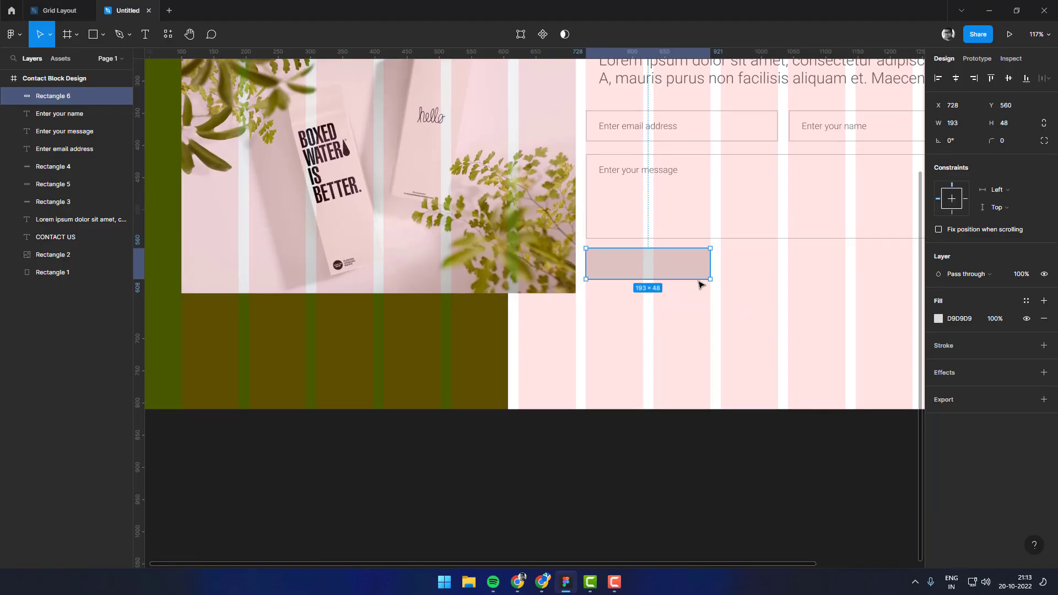
{"action": "scroll", "coordinate": [699, 284], "scroll_direction": "up", "scroll_amount": 1}
{"action": "scroll", "coordinate": [687, 335], "scroll_direction": "up", "scroll_amount": 3}
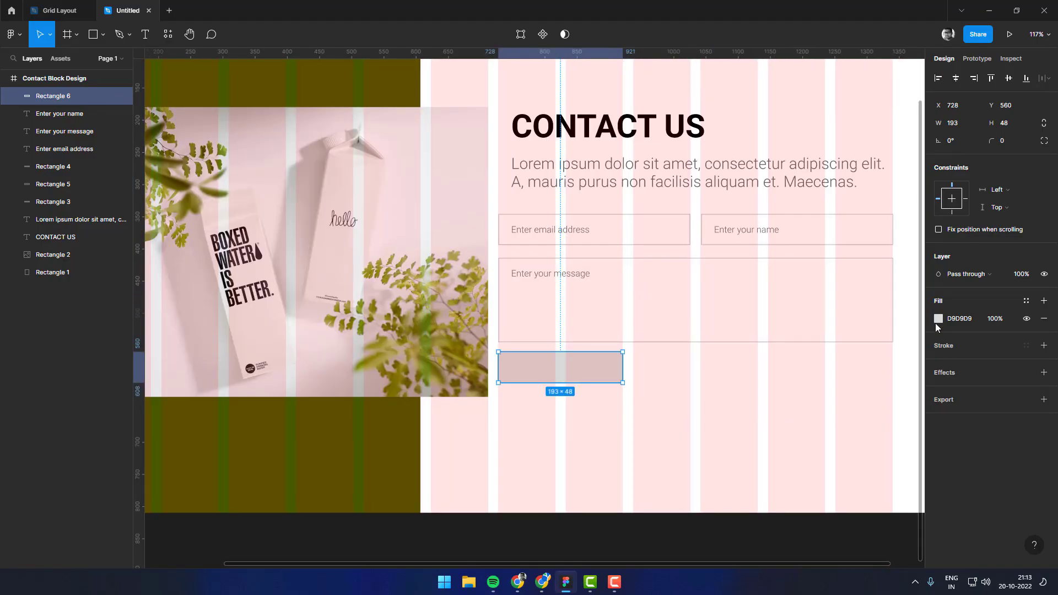
{"action": "left_click", "coordinate": [938, 319]}
{"action": "left_click", "coordinate": [879, 516]}
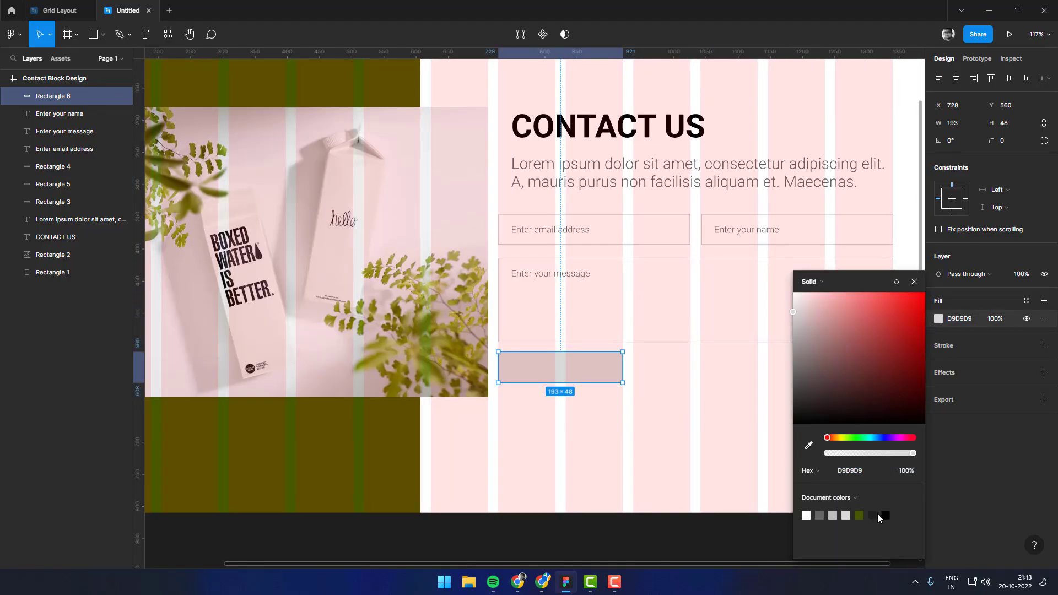
{"action": "left_click", "coordinate": [886, 514]}
{"action": "left_click", "coordinate": [659, 463]}
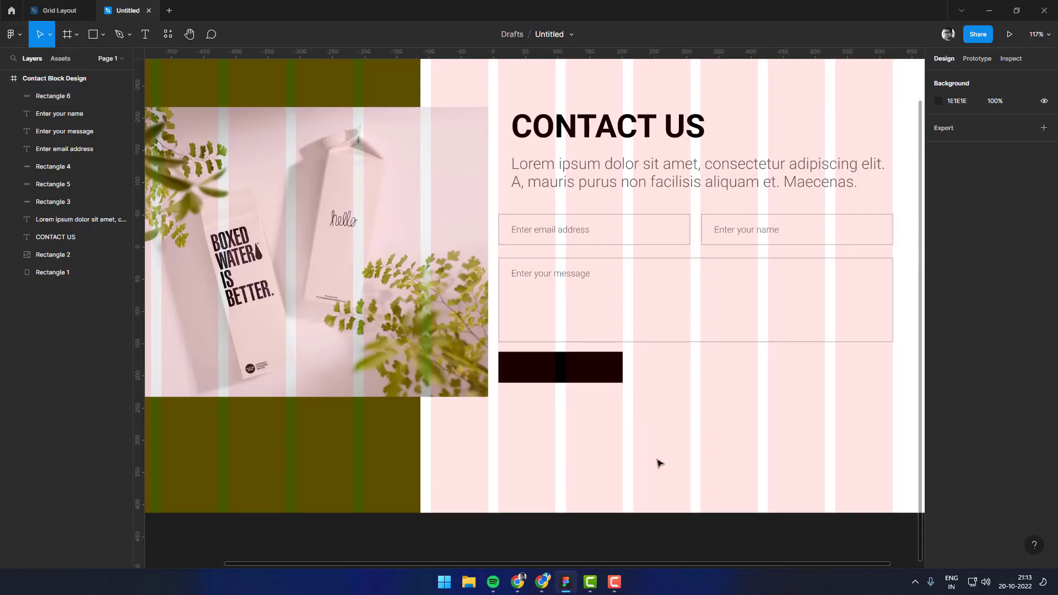
{"action": "key", "text": "t"}
{"action": "left_click", "coordinate": [529, 366]}
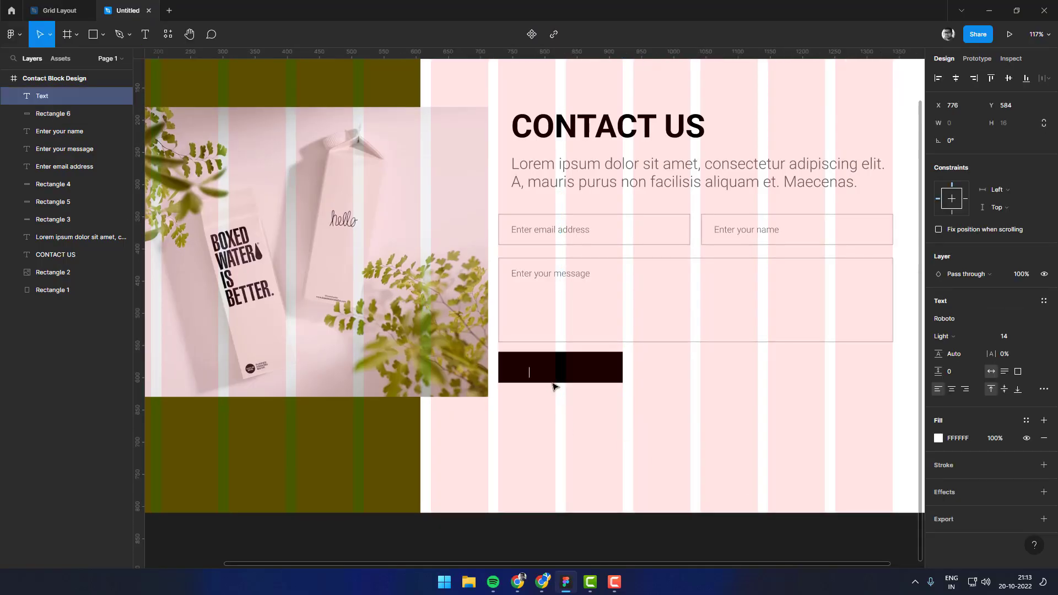
Type the 'Send Now' label and centre it horizontally on the button
{"action": "type", "text": "Send Now"}
{"action": "left_click", "coordinate": [551, 380], "text": "shift"}
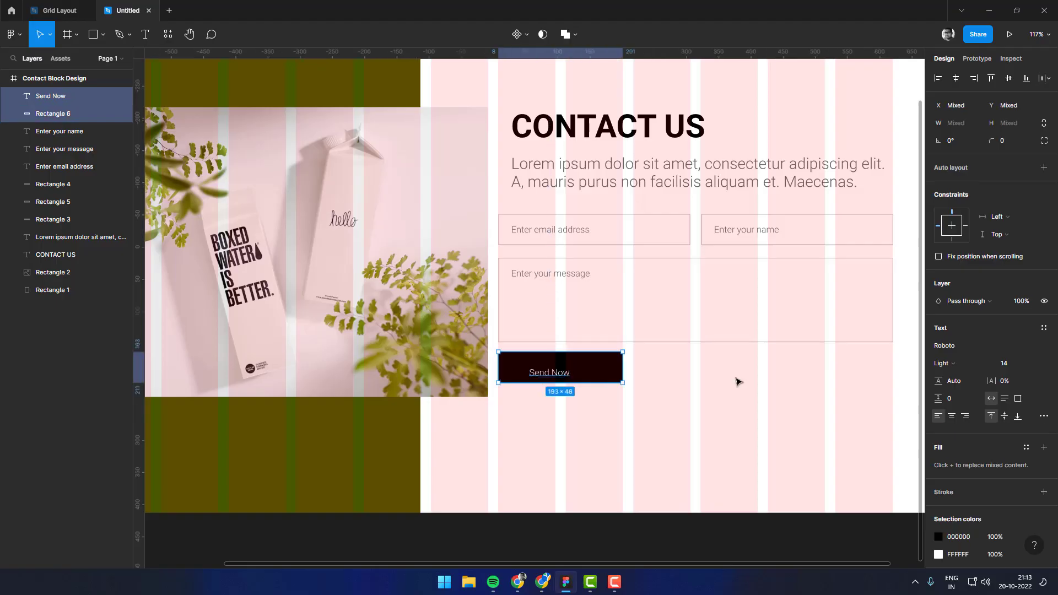
{"action": "left_click", "coordinate": [956, 79]}
{"action": "left_click", "coordinate": [629, 389]}
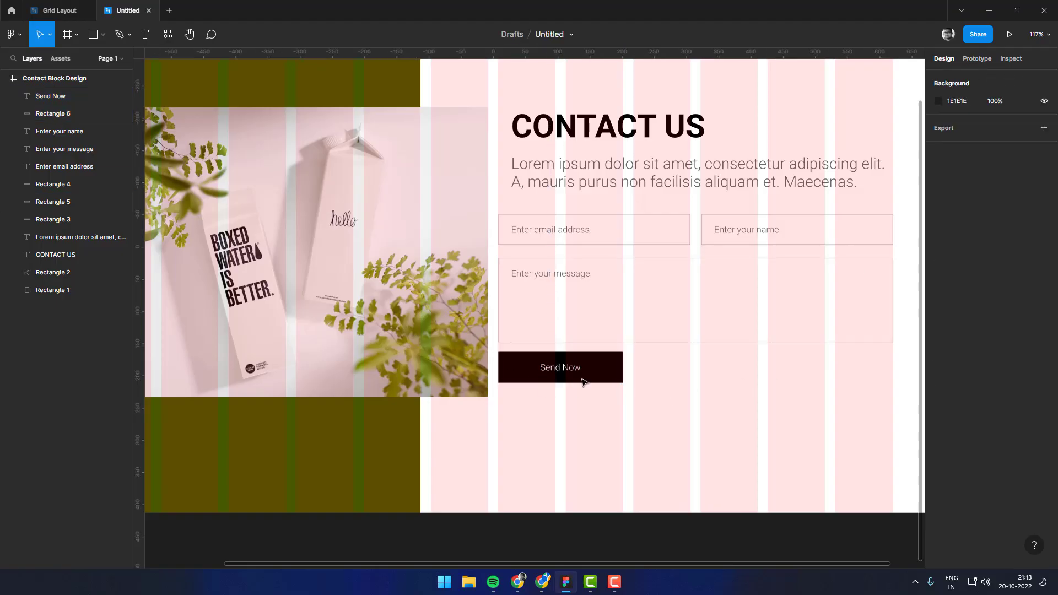
Set the label to 16 px Regular and re-centre it on the button
{"action": "left_click", "coordinate": [560, 368]}
{"action": "type", "text": "1"}
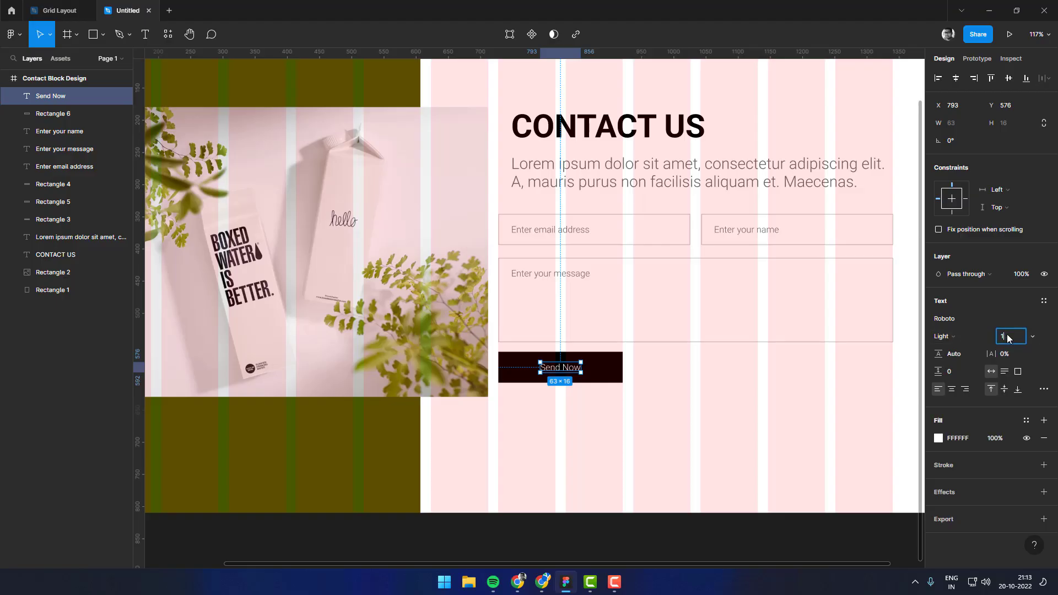
{"action": "type", "text": "6"}
{"action": "key", "text": "Return"}
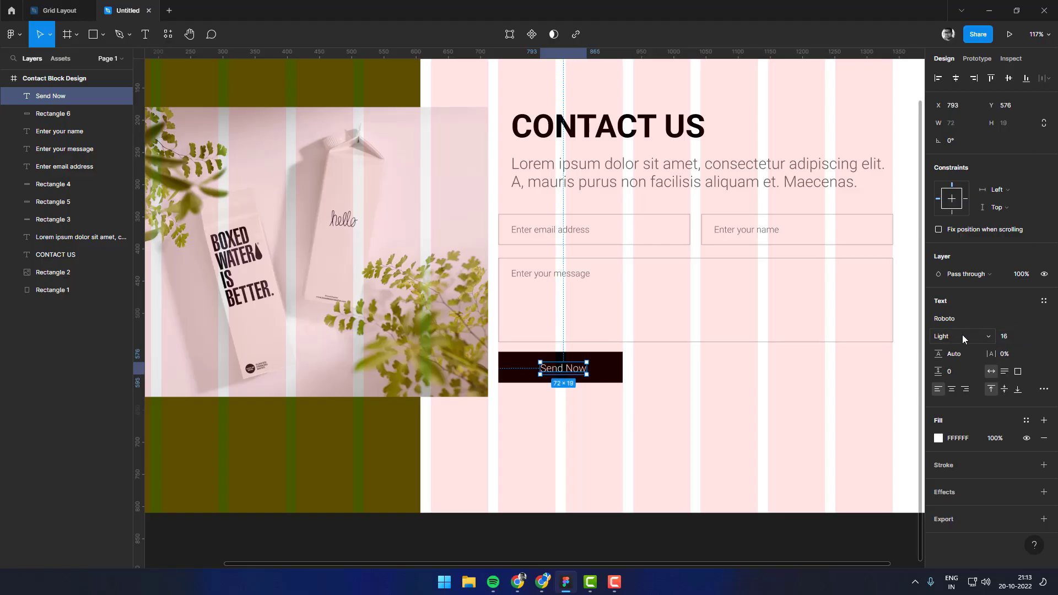
{"action": "left_click", "coordinate": [963, 336]}
{"action": "left_click", "coordinate": [959, 235]}
{"action": "left_click", "coordinate": [624, 381], "text": "shift"}
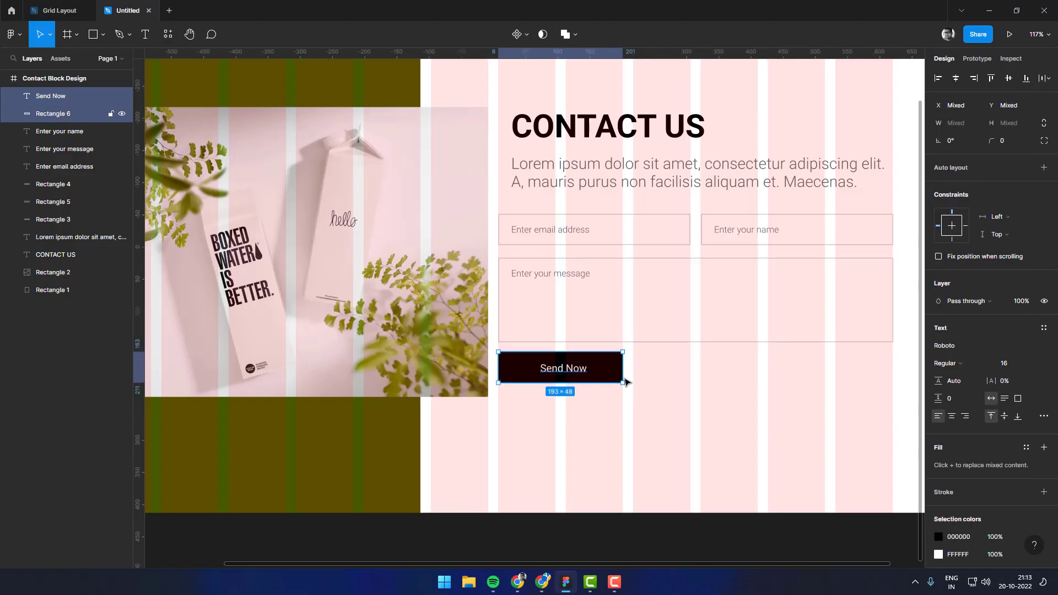
{"action": "left_click", "coordinate": [957, 78]}
{"action": "left_click", "coordinate": [674, 397]}
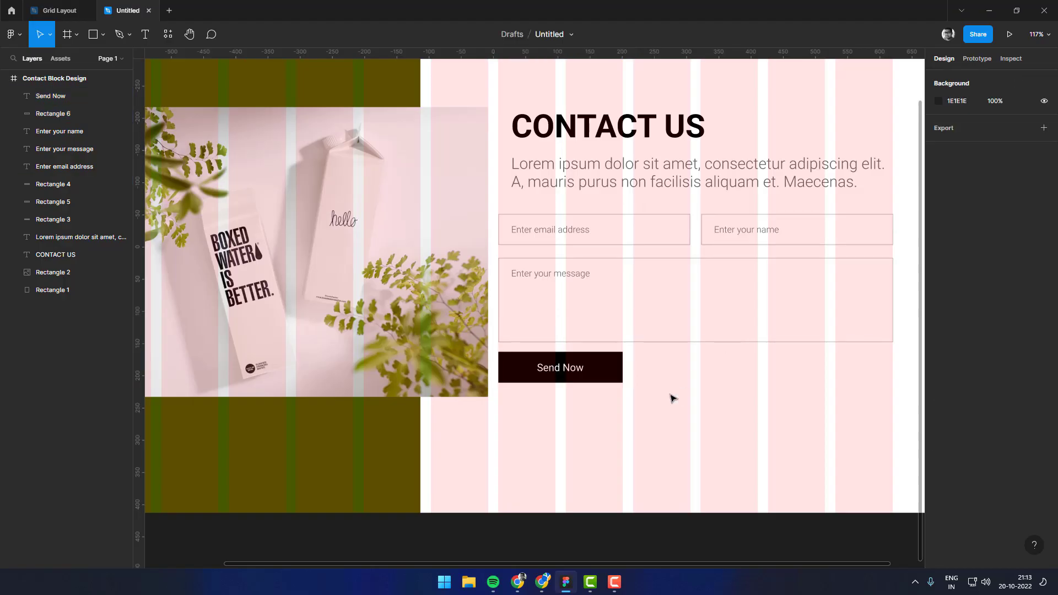
Move the CONTACT US heading and paragraph left to line up with the form's edge
{"action": "scroll", "coordinate": [718, 394], "scroll_direction": "down", "scroll_amount": 3, "text": "ctrl"}
{"action": "left_click_drag", "start_coordinate": [798, 173], "coordinate": [490, 444]}
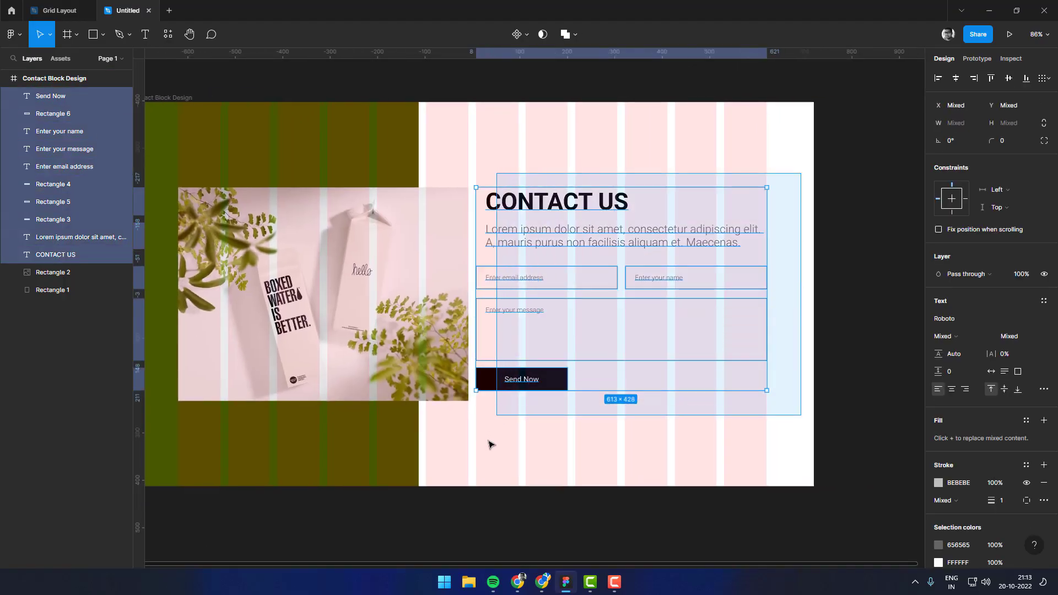
{"action": "left_click", "coordinate": [557, 170]}
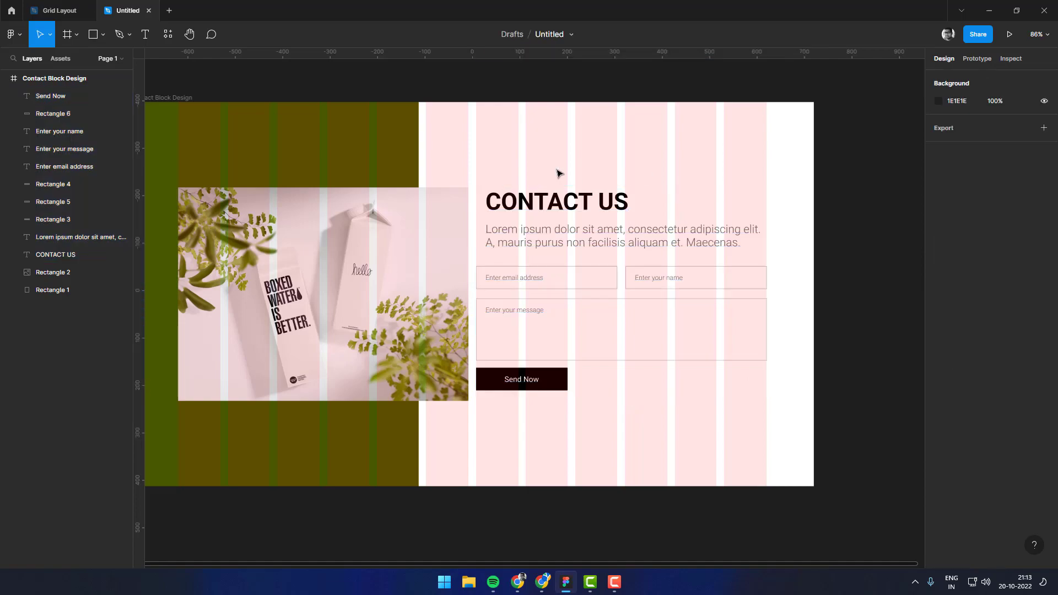
{"action": "left_click", "coordinate": [557, 201]}
{"action": "left_click", "coordinate": [515, 243], "text": "shift"}
{"action": "scroll", "coordinate": [515, 243], "scroll_direction": "up", "scroll_amount": 3, "text": "ctrl"}
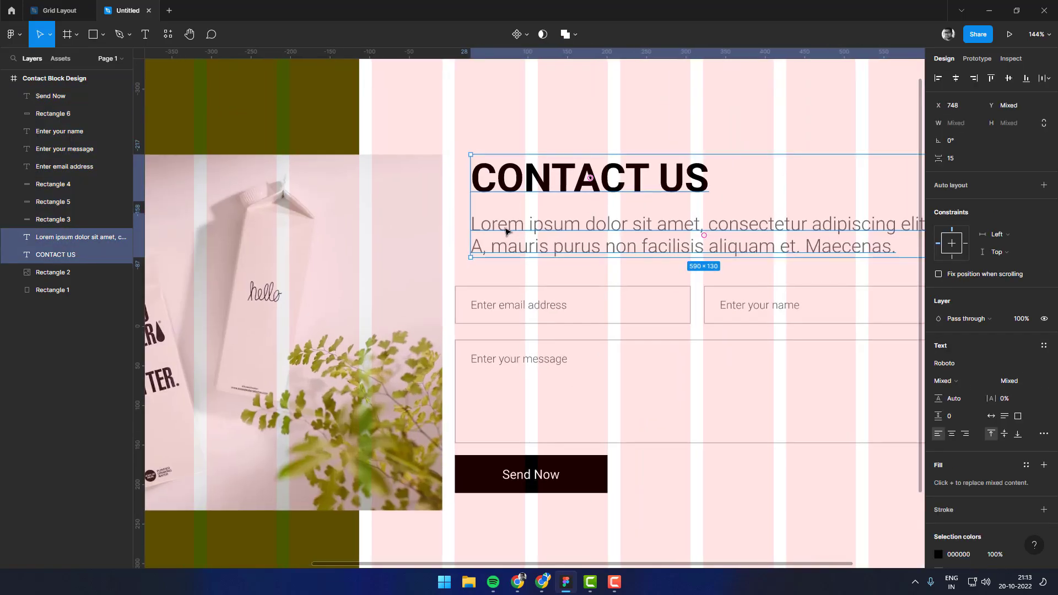
{"action": "left_click_drag", "start_coordinate": [519, 235], "coordinate": [506, 241]}
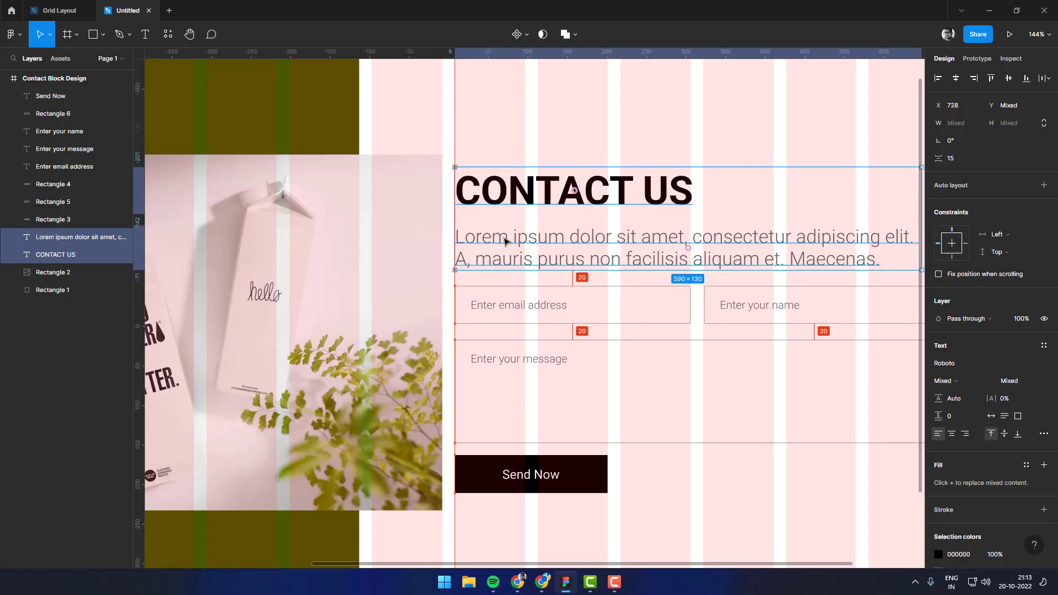
Group all the contact-form elements into Group 1 with Ctrl+G
{"action": "scroll", "coordinate": [624, 158], "scroll_direction": "down", "scroll_amount": 5, "text": "ctrl"}
{"action": "left_click_drag", "start_coordinate": [790, 130], "coordinate": [508, 401]}
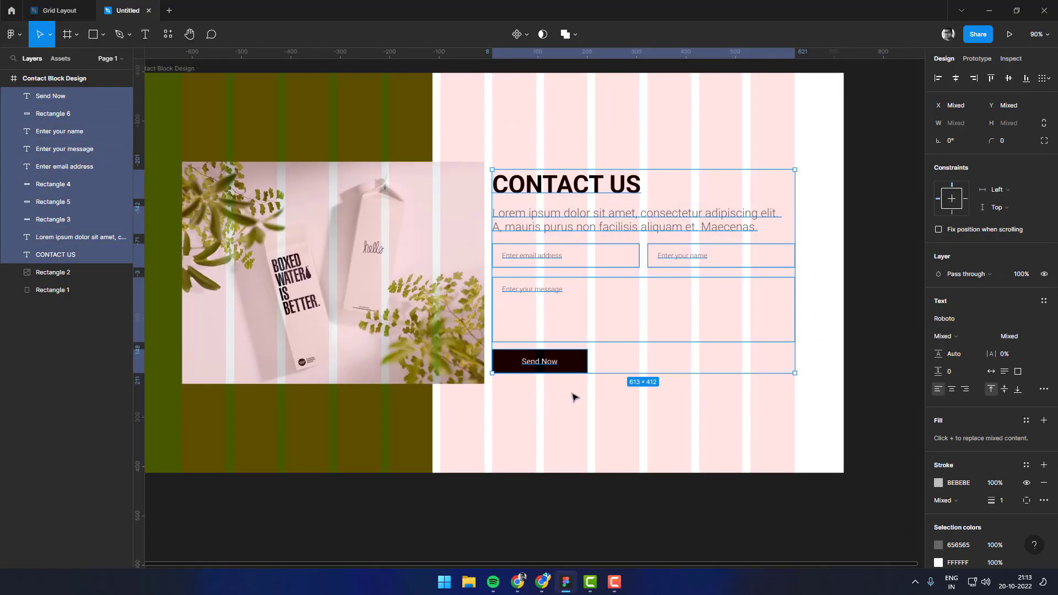
{"action": "key", "text": "ctrl+g"}
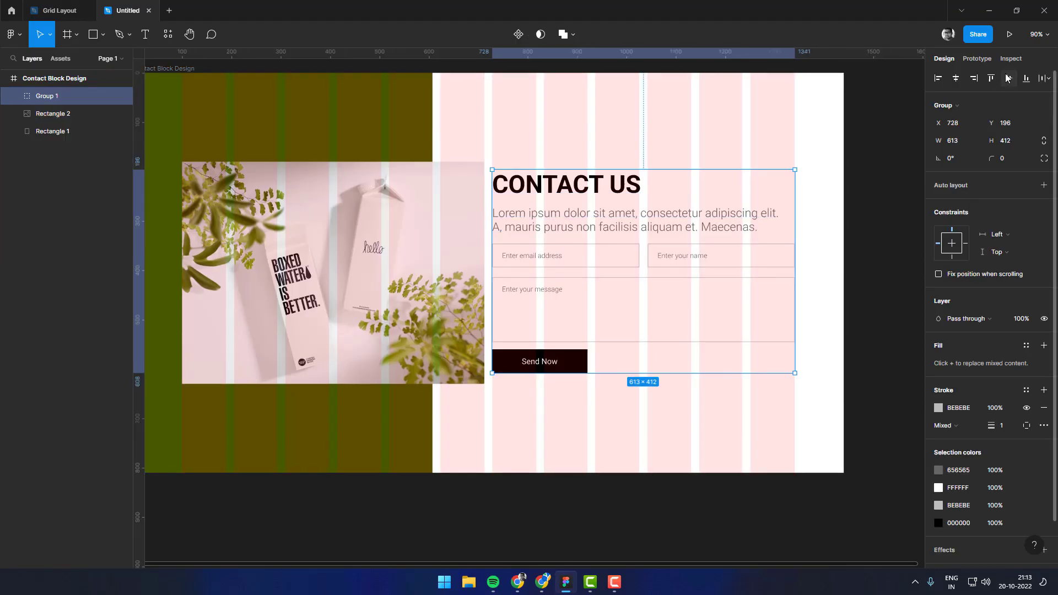
{"action": "key", "text": "Escape"}
{"action": "scroll", "coordinate": [458, 250], "scroll_direction": "down", "scroll_amount": 5, "text": "ctrl"}
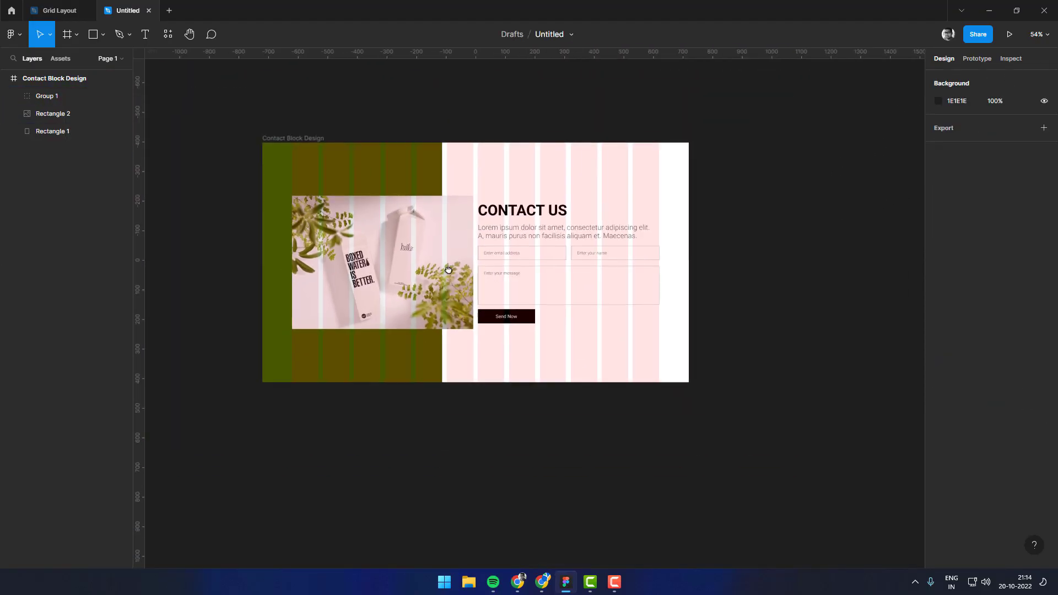
{"action": "mouse_move", "coordinate": [448, 270]}
{"action": "left_mouse_down"}
{"action": "mouse_move", "coordinate": [617, 255]}
{"action": "mouse_move", "coordinate": [582, 227]}
{"action": "left_mouse_up"}
Add a drop shadow effect to the plant photo
{"action": "left_click", "coordinate": [618, 232]}
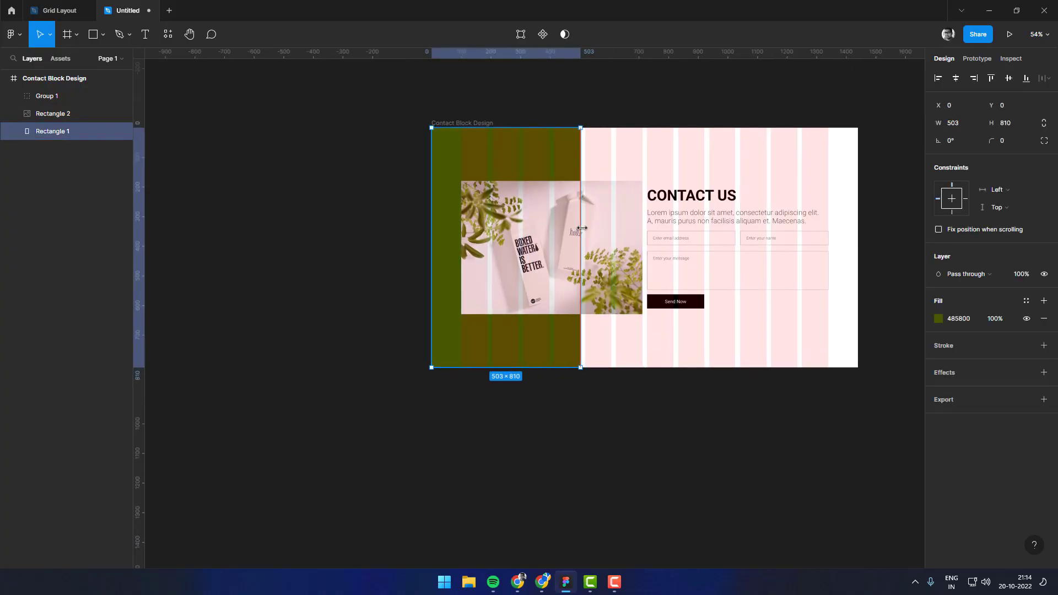
{"action": "left_click", "coordinate": [606, 221]}
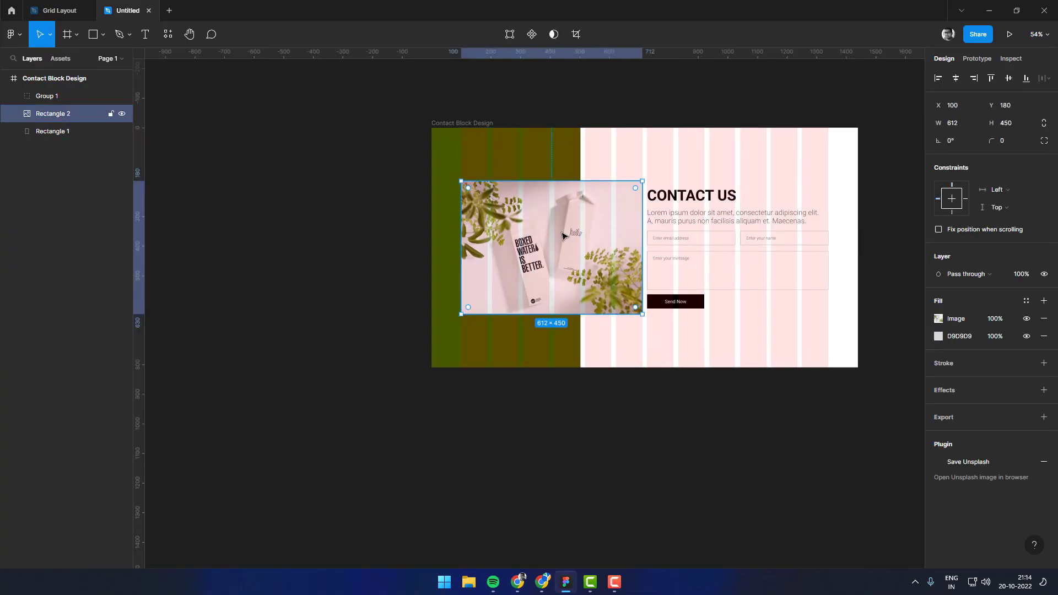
{"action": "scroll", "coordinate": [536, 289], "scroll_direction": "up", "scroll_amount": 3}
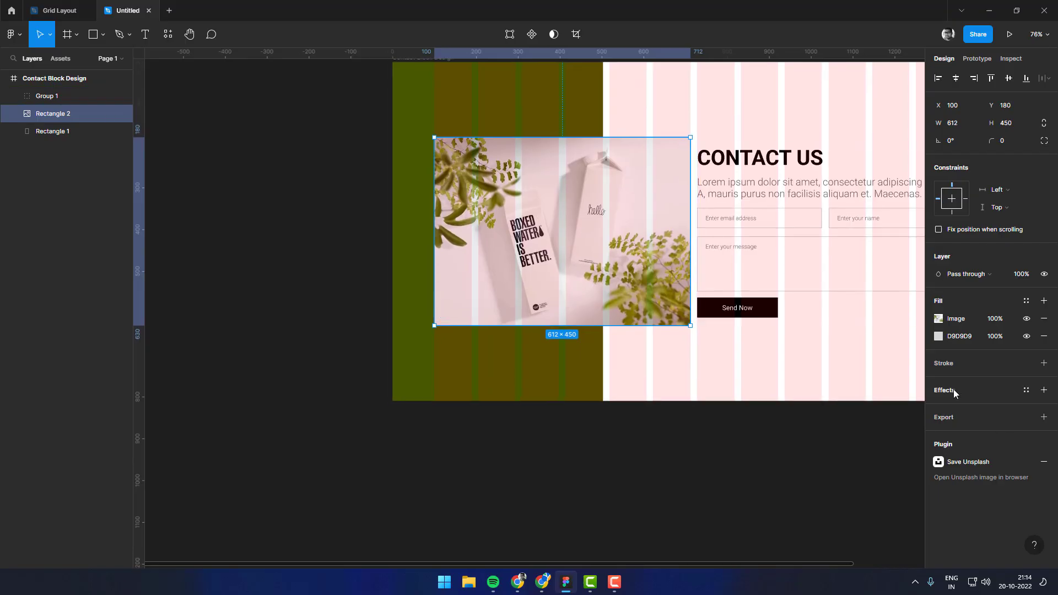
{"action": "left_click", "coordinate": [1043, 390]}
{"action": "left_click", "coordinate": [937, 408]}
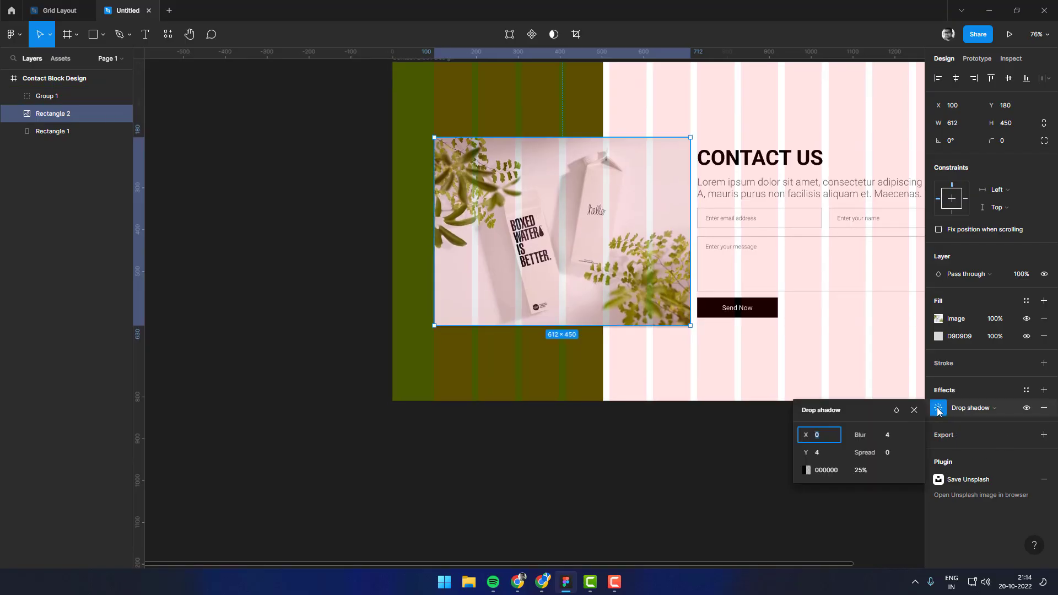
Set the shadow to X -20, Y 28, blur 32 and 10% opacity
{"action": "type", "text": "11"}
{"action": "left_click", "coordinate": [824, 435]}
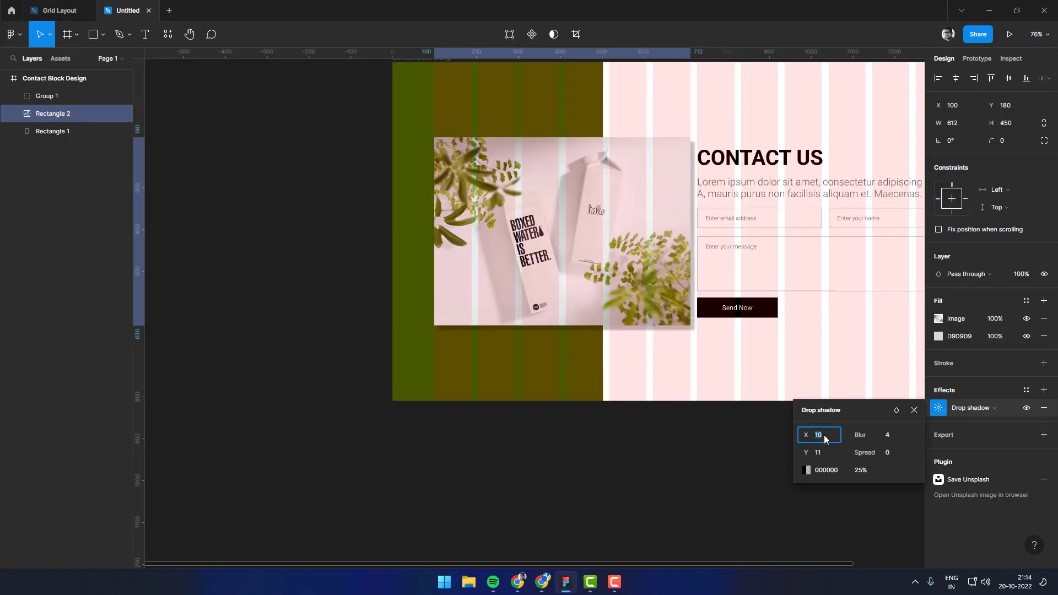
{"action": "type", "text": "-10"}
{"action": "key", "text": "Return"}
{"action": "key", "text": "shift+Down"}
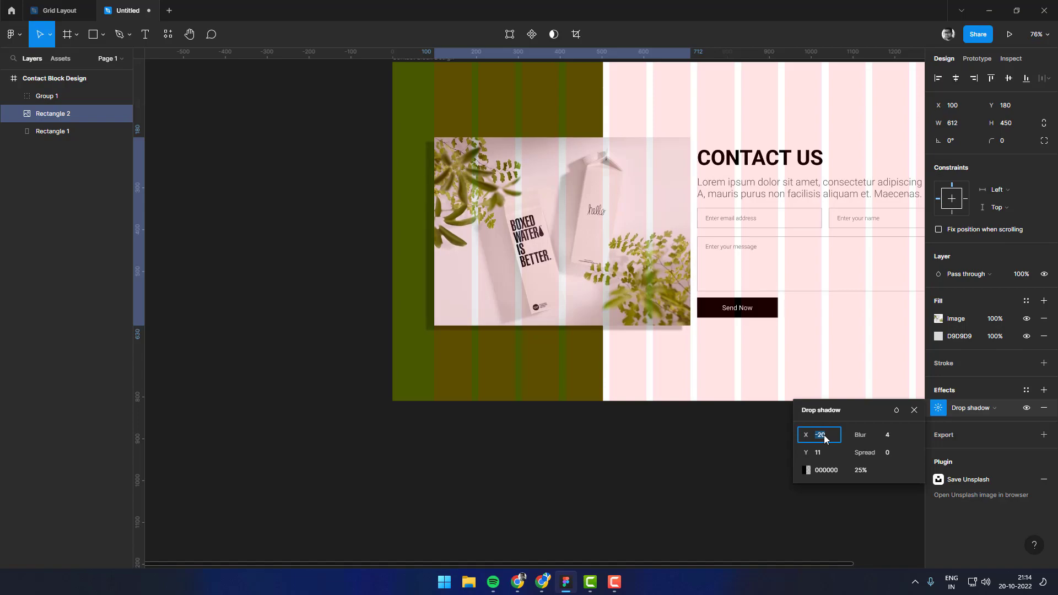
{"action": "left_click", "coordinate": [827, 454]}
{"action": "type", "text": "28"}
{"action": "key", "text": "Return"}
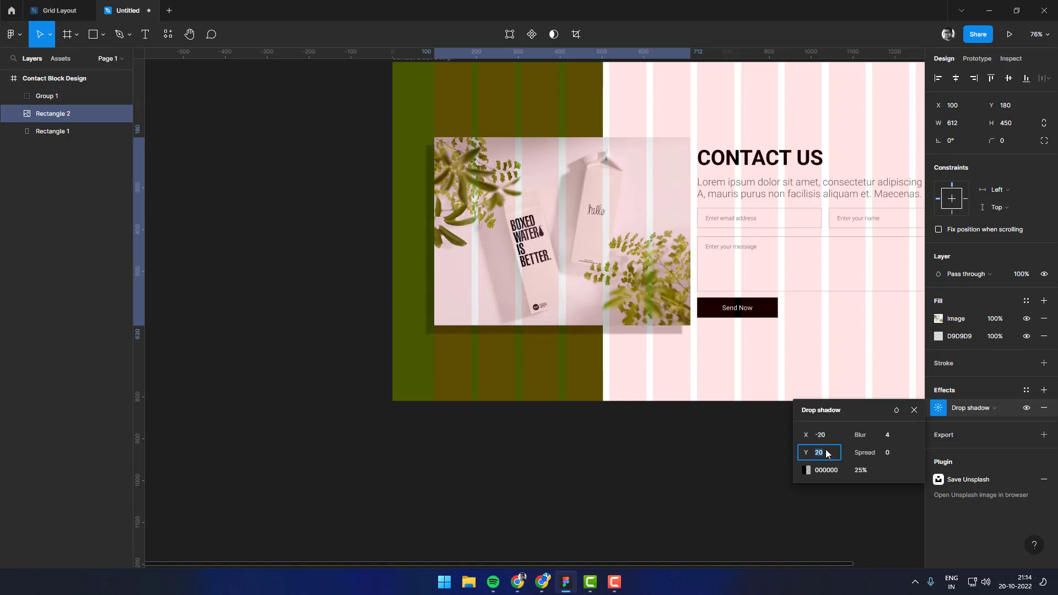
{"action": "left_click", "coordinate": [889, 435]}
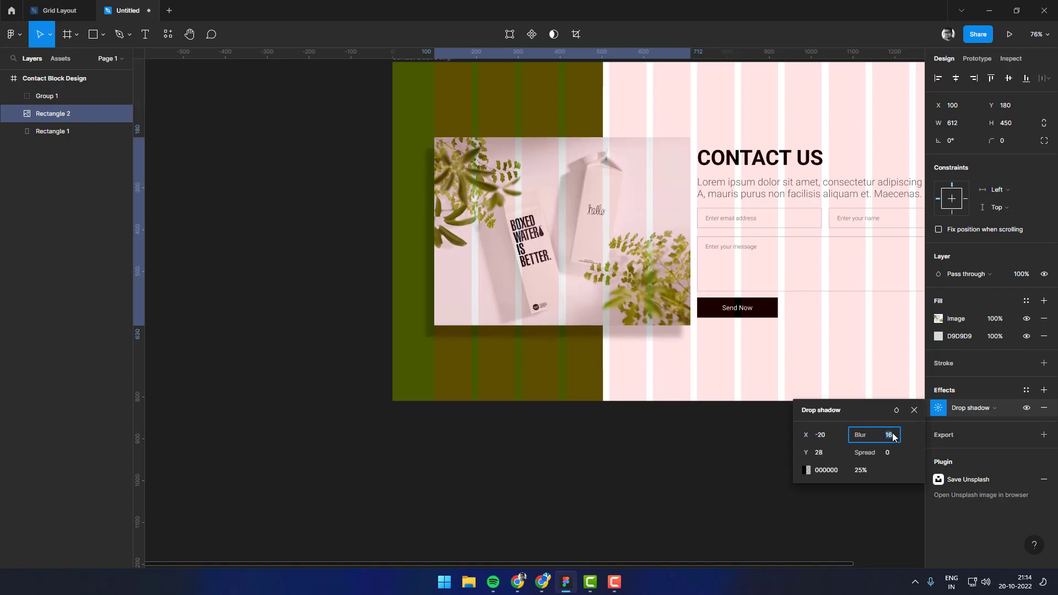
{"action": "type", "text": "32"}
{"action": "left_click", "coordinate": [870, 469]}
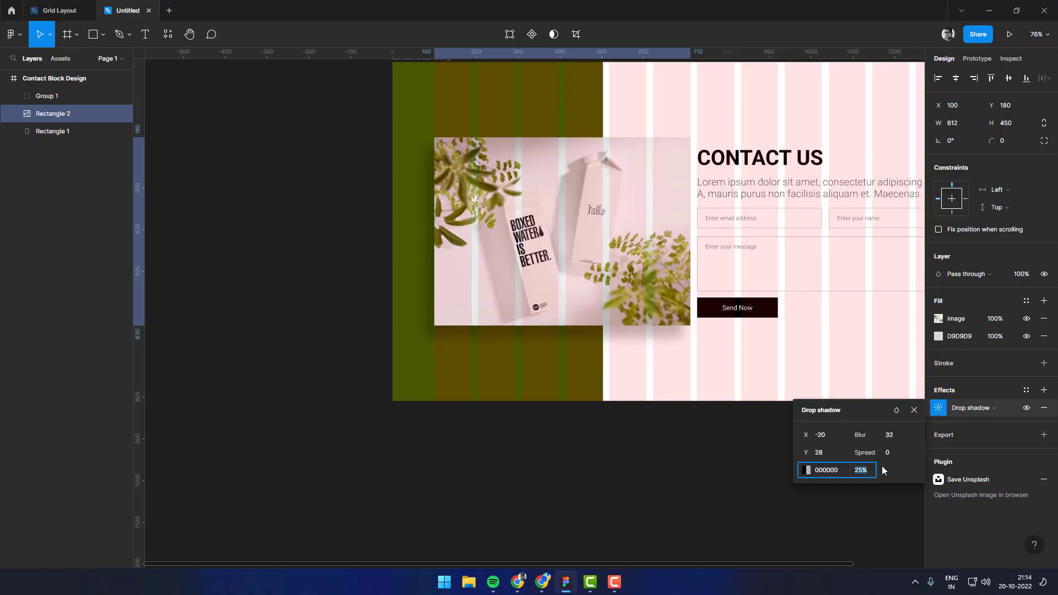
{"action": "type", "text": "10"}
{"action": "key", "text": "Return"}
{"action": "key", "text": "Escape"}
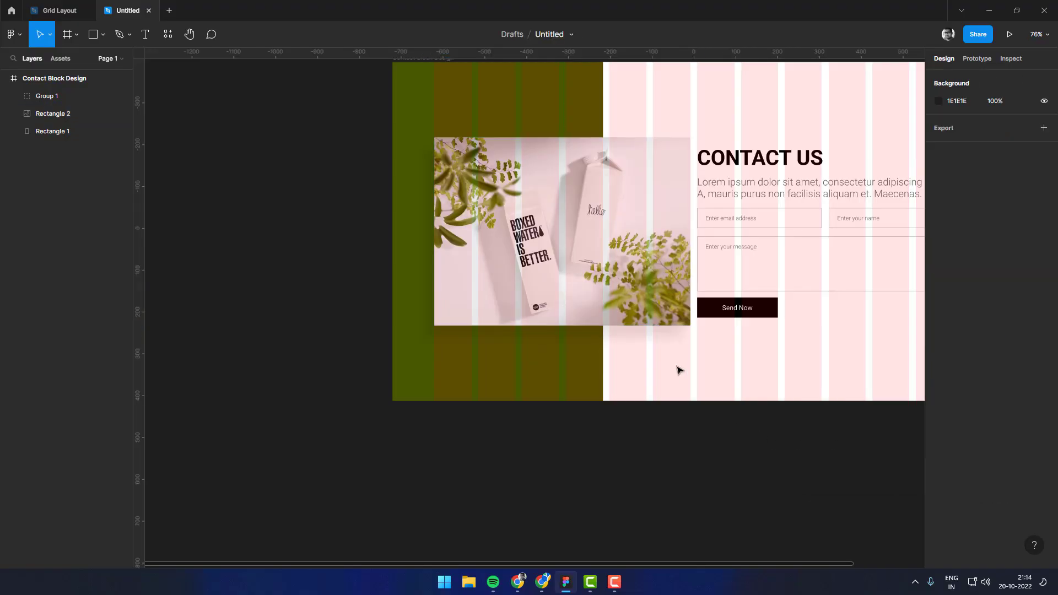
Shrink the plant photo slightly and move it left to X 100
{"action": "left_click", "coordinate": [633, 262]}
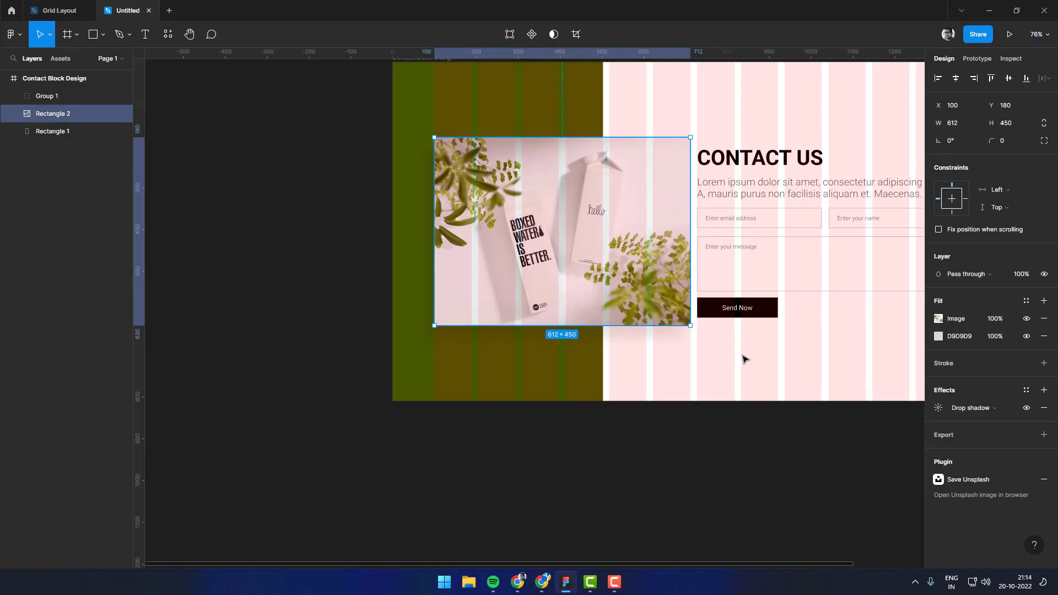
{"action": "scroll", "coordinate": [744, 359], "scroll_direction": "down", "scroll_amount": 3}
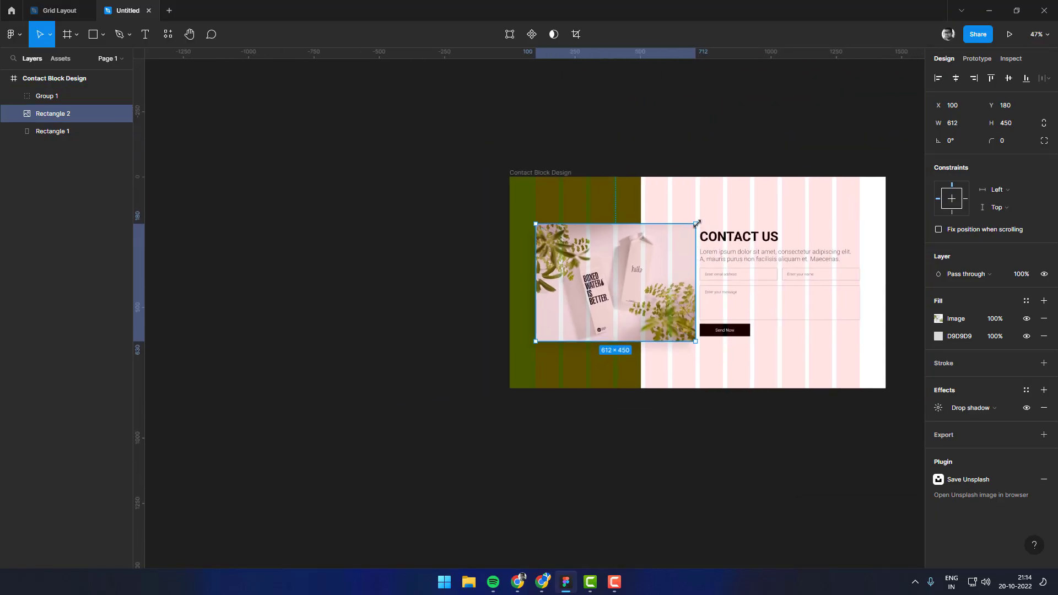
{"action": "left_click_drag", "start_coordinate": [697, 223], "coordinate": [690, 236]}
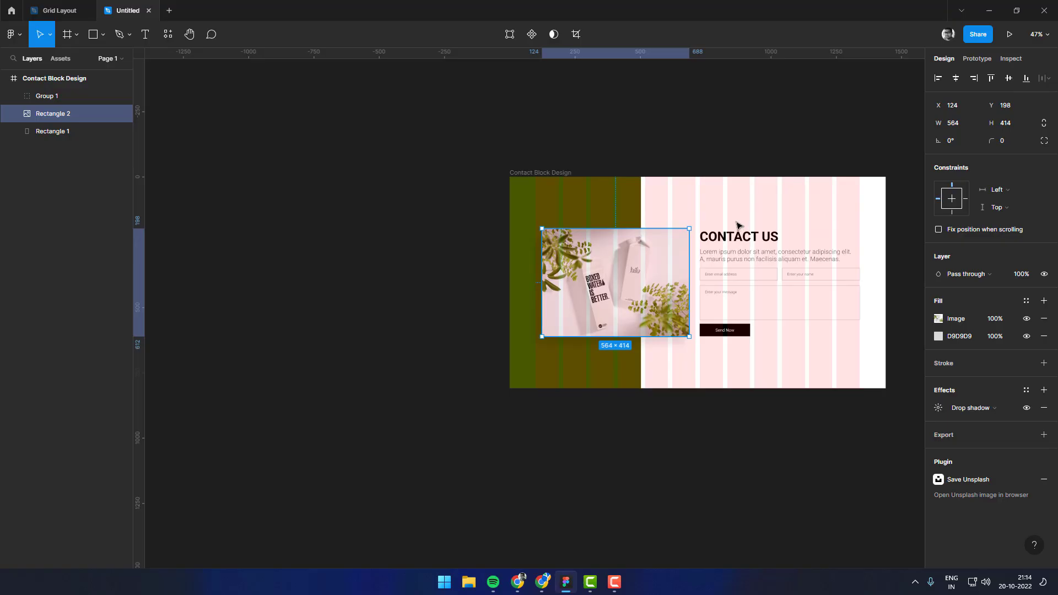
{"action": "key", "text": "Left"}
{"action": "key", "text": "Left"}
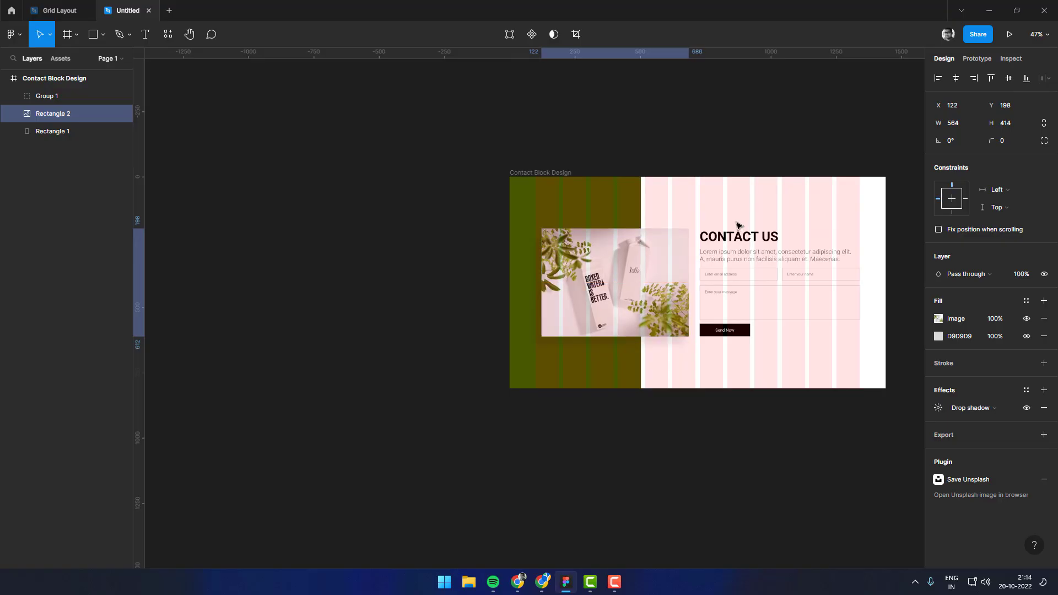
{"action": "scroll", "coordinate": [538, 270], "scroll_direction": "up", "scroll_amount": 5}
{"action": "left_click_drag", "start_coordinate": [594, 290], "coordinate": [579, 290]}
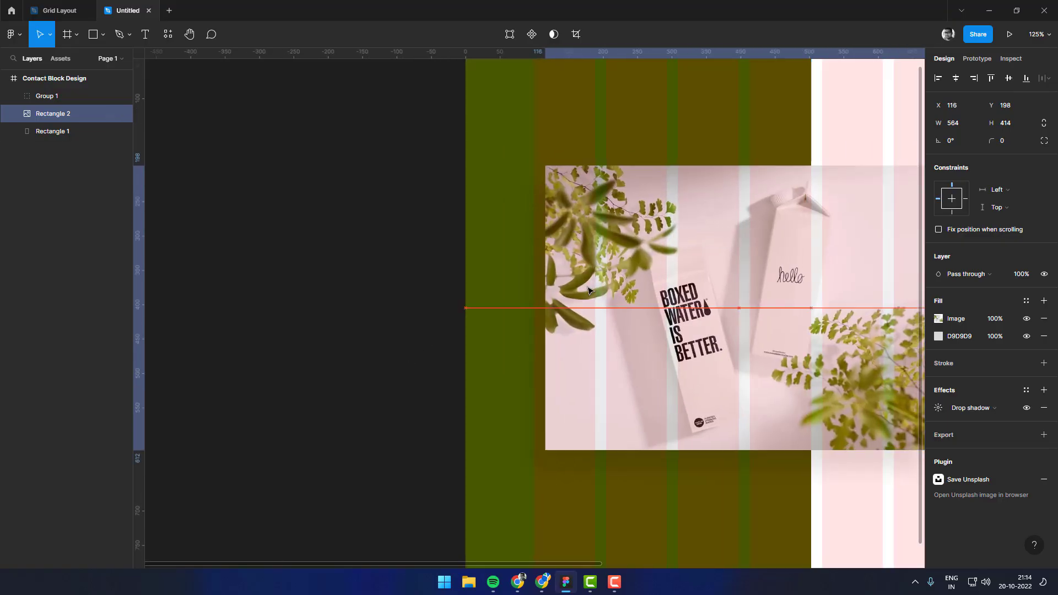
Deselect the photo and pan to view the whole Contact Block Design frame
{"action": "scroll", "coordinate": [681, 283], "scroll_direction": "down", "scroll_amount": 5}
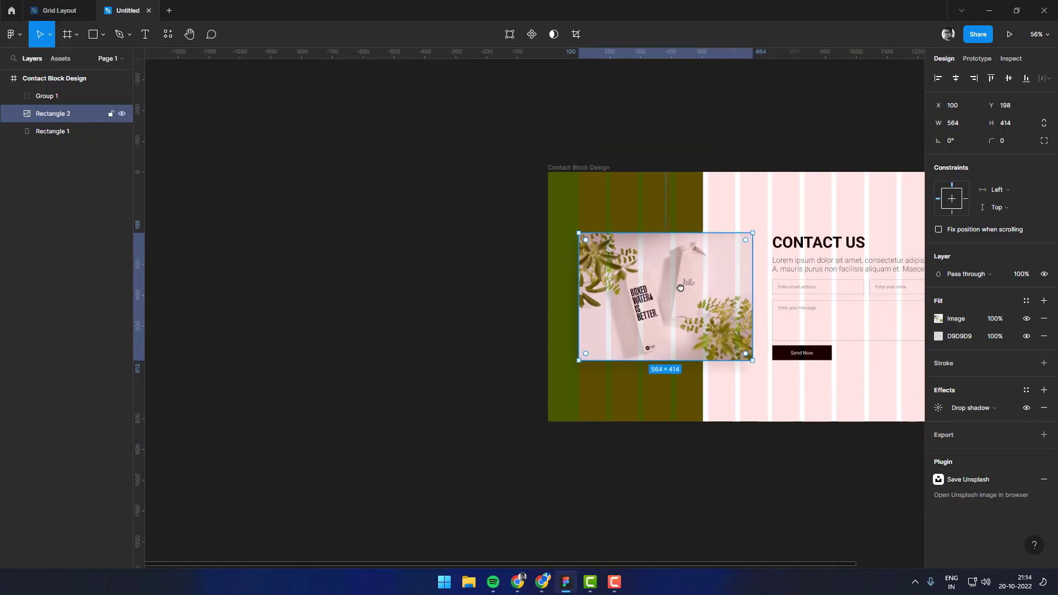
{"action": "key", "text": "Escape"}
{"action": "left_click_drag", "start_coordinate": [773, 393], "coordinate": [686, 393]}
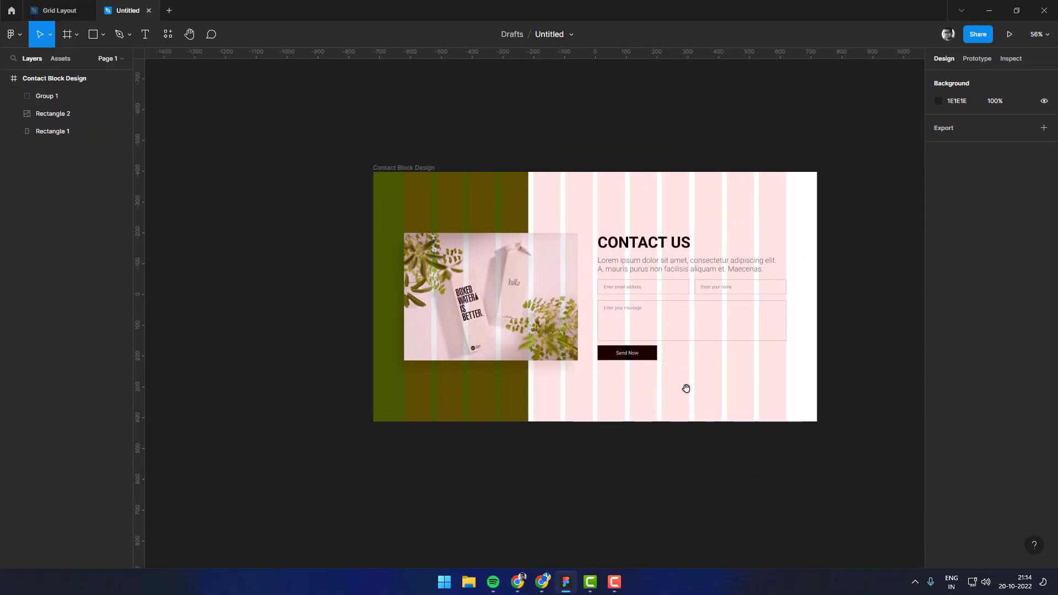
{"action": "mouse_move", "coordinate": [690, 396]}
{"action": "left_mouse_down"}
{"action": "mouse_move", "coordinate": [766, 311]}
{"action": "mouse_move", "coordinate": [672, 329]}
{"action": "left_mouse_up"}
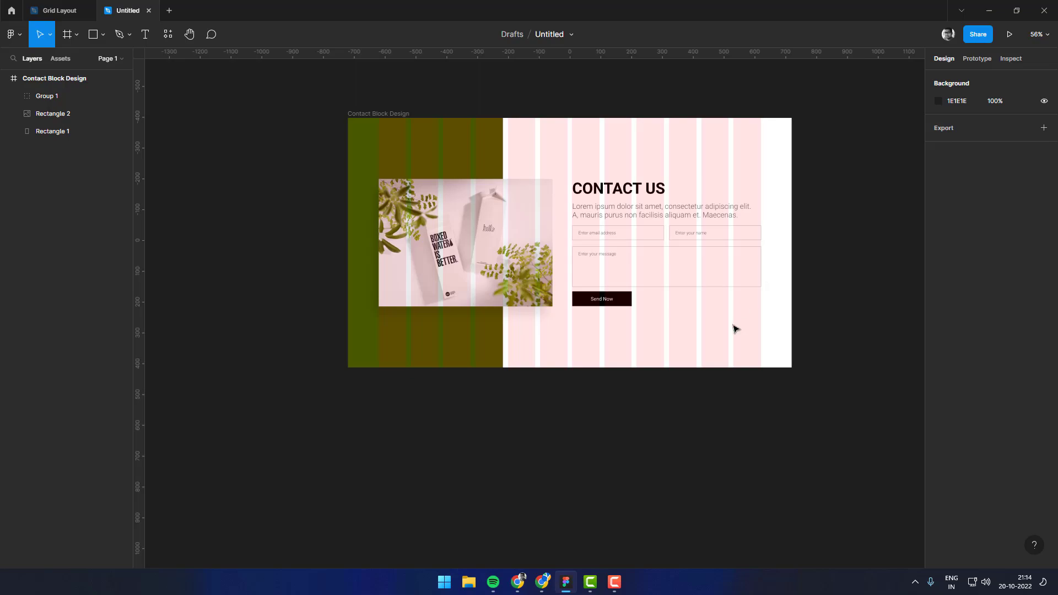
Launch the Iconify plugin from the canvas context menu's Plugins list
{"action": "right_click", "coordinate": [697, 338]}
{"action": "left_click", "coordinate": [650, 431]}
{"action": "right_click", "coordinate": [648, 422]}
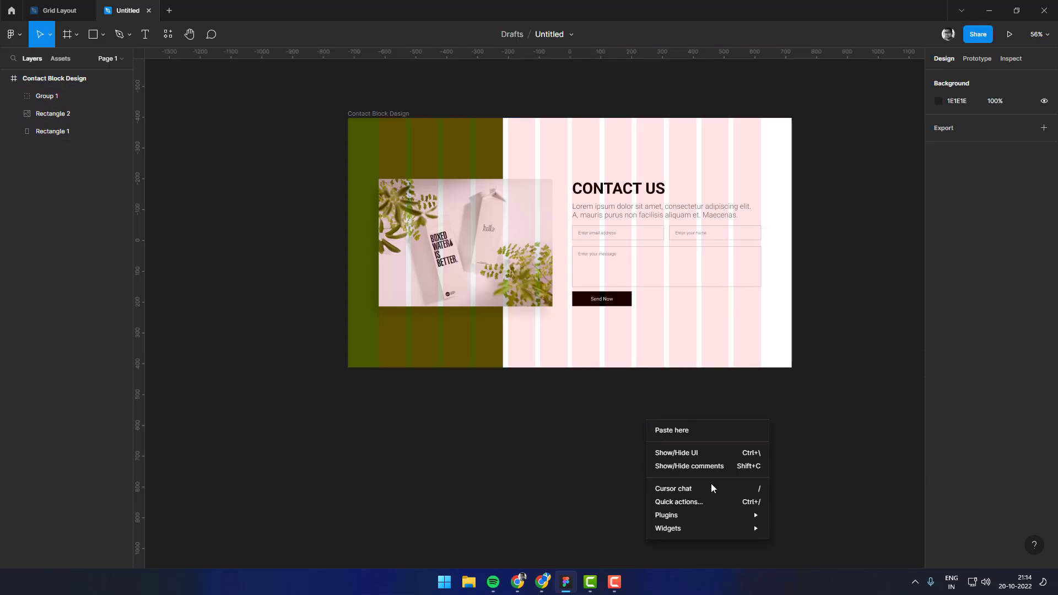
{"action": "left_click", "coordinate": [808, 353]}
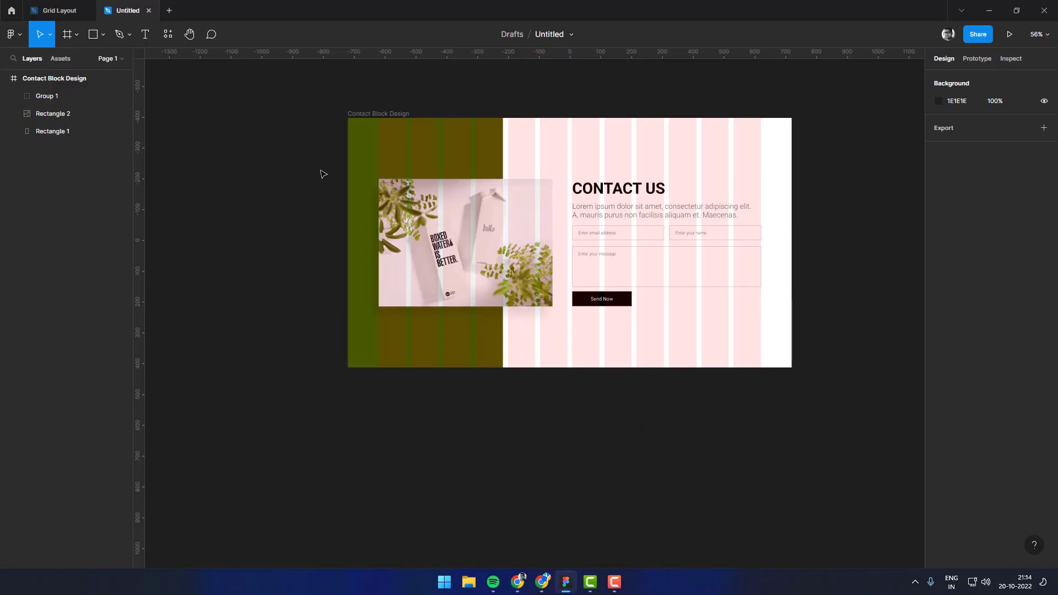
{"action": "right_click", "coordinate": [253, 180]}
{"action": "left_click", "coordinate": [590, 208]}
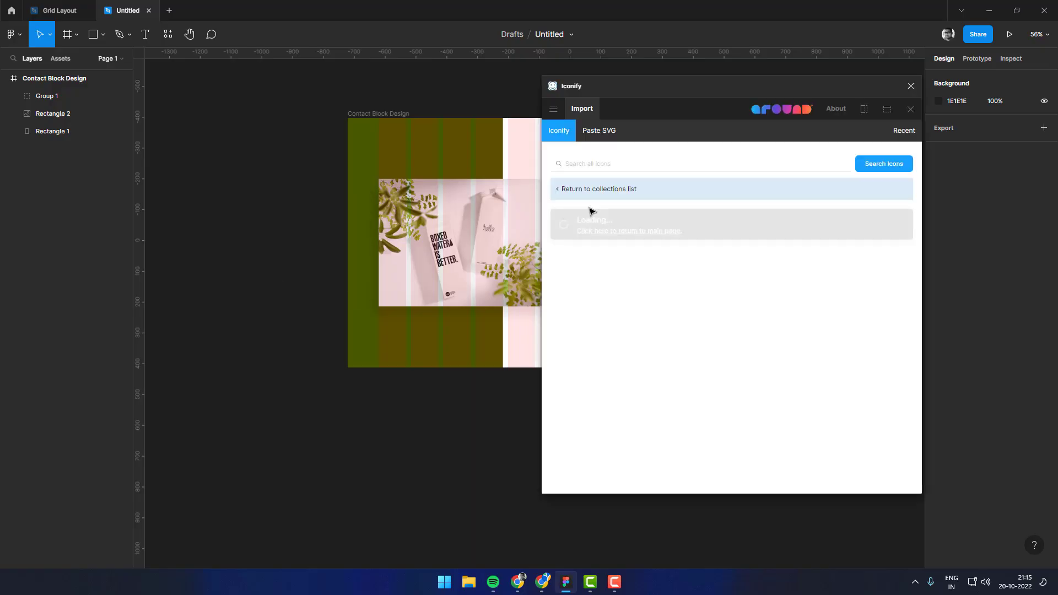
{"action": "left_click", "coordinate": [618, 189]}
{"action": "type", "text": "facebook"}
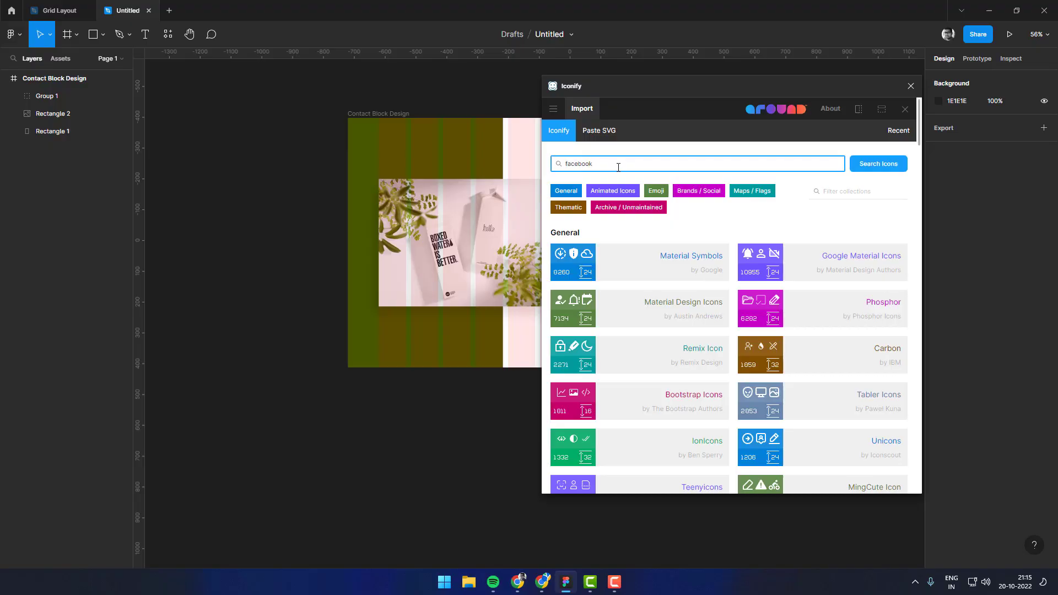
Search Iconify for facebook and import the round filled Facebook icon
{"action": "key", "text": "Return"}
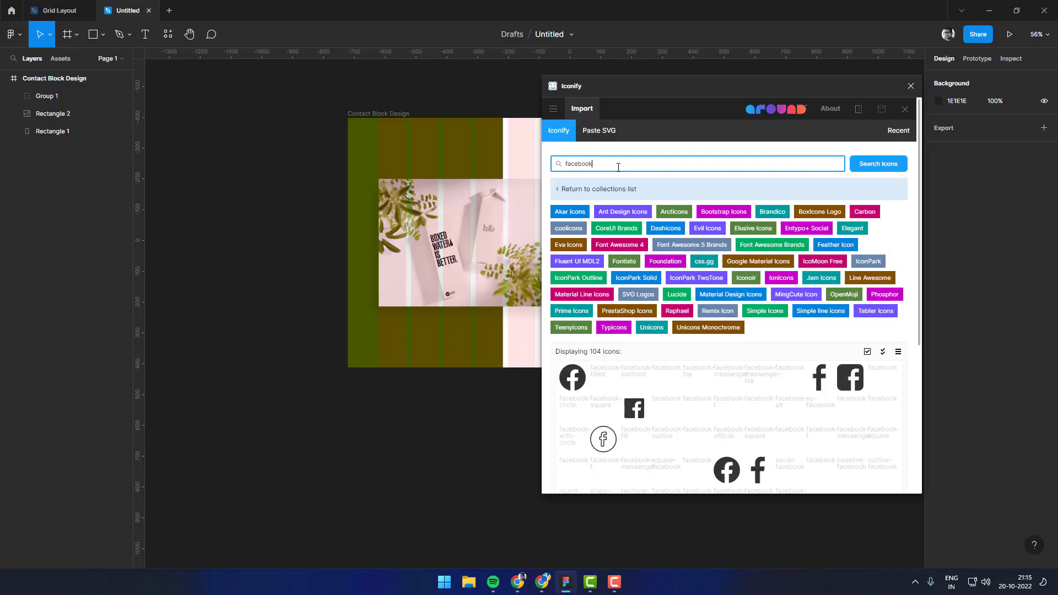
{"action": "scroll", "coordinate": [693, 340], "scroll_direction": "down", "scroll_amount": 2}
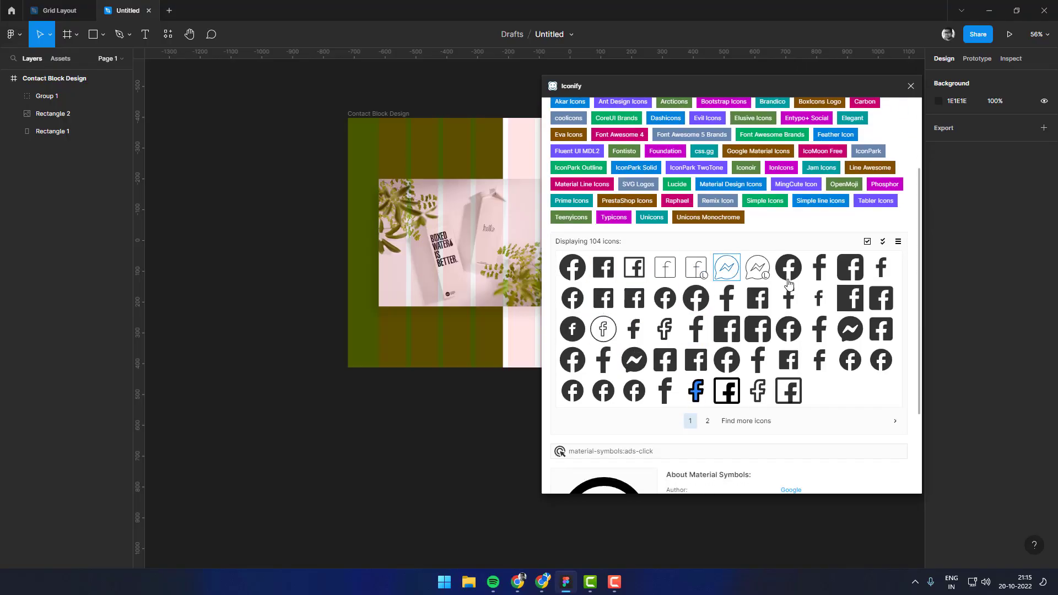
{"action": "left_click", "coordinate": [846, 306]}
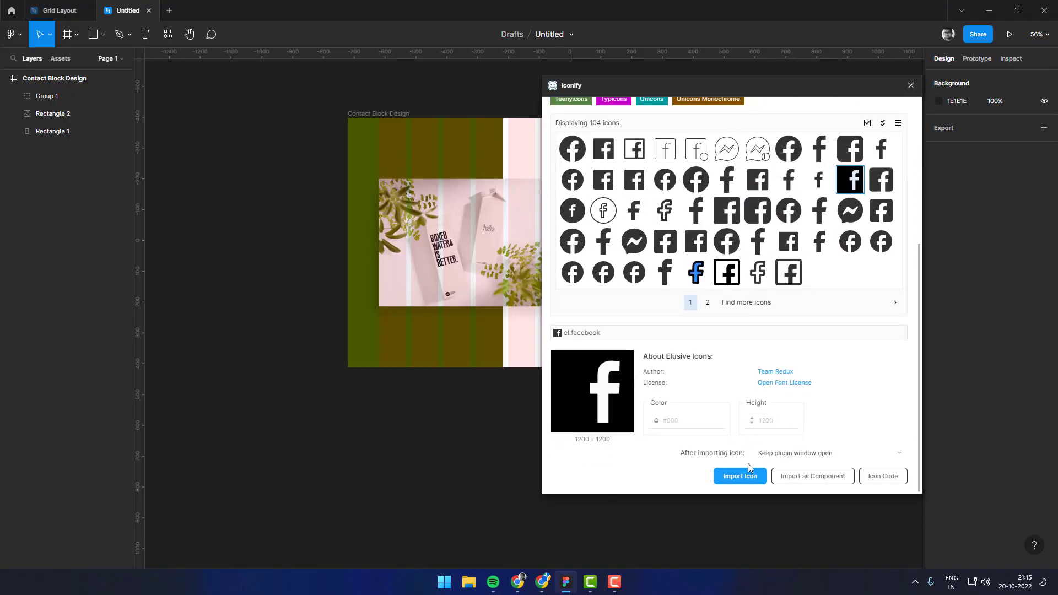
{"action": "left_click", "coordinate": [572, 148]}
{"action": "left_click", "coordinate": [710, 420]}
{"action": "left_click", "coordinate": [641, 479]}
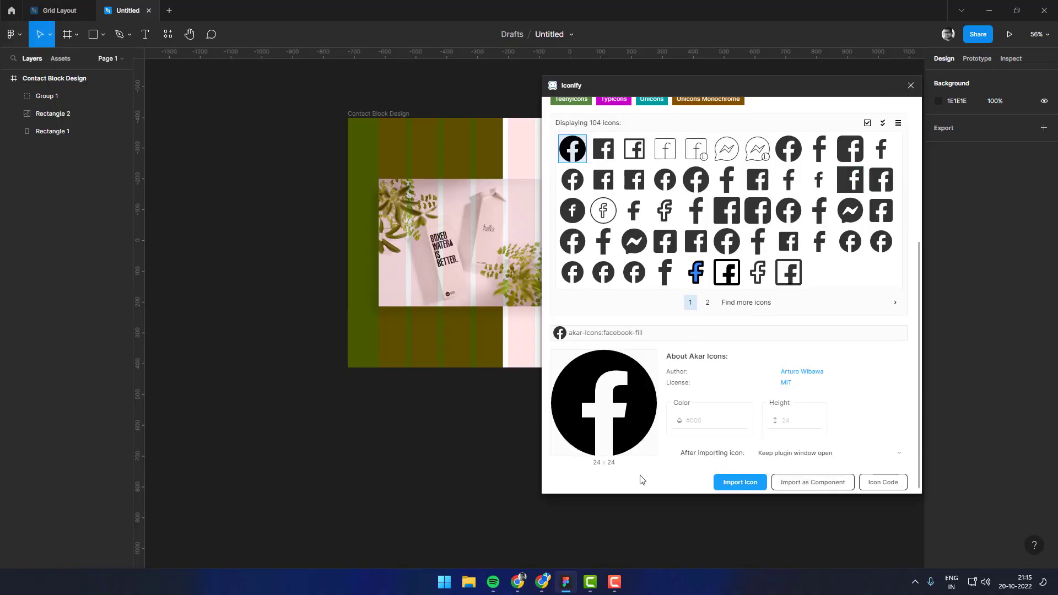
{"action": "left_click", "coordinate": [737, 483]}
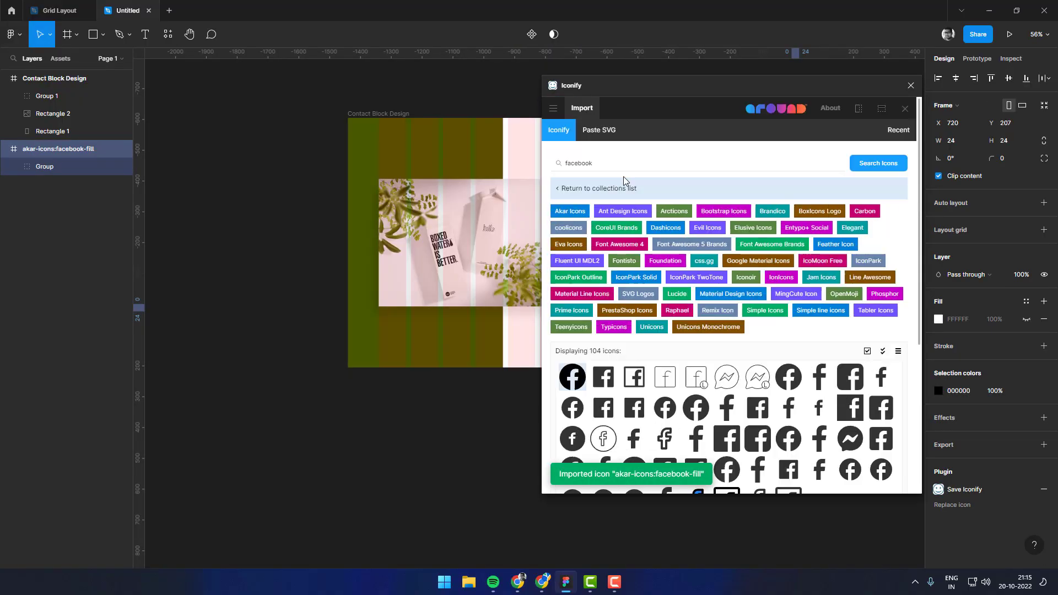
Search for instagram and import the round Instagram icon
{"action": "double_click", "coordinate": [605, 160]}
{"action": "type", "text": "insta"}
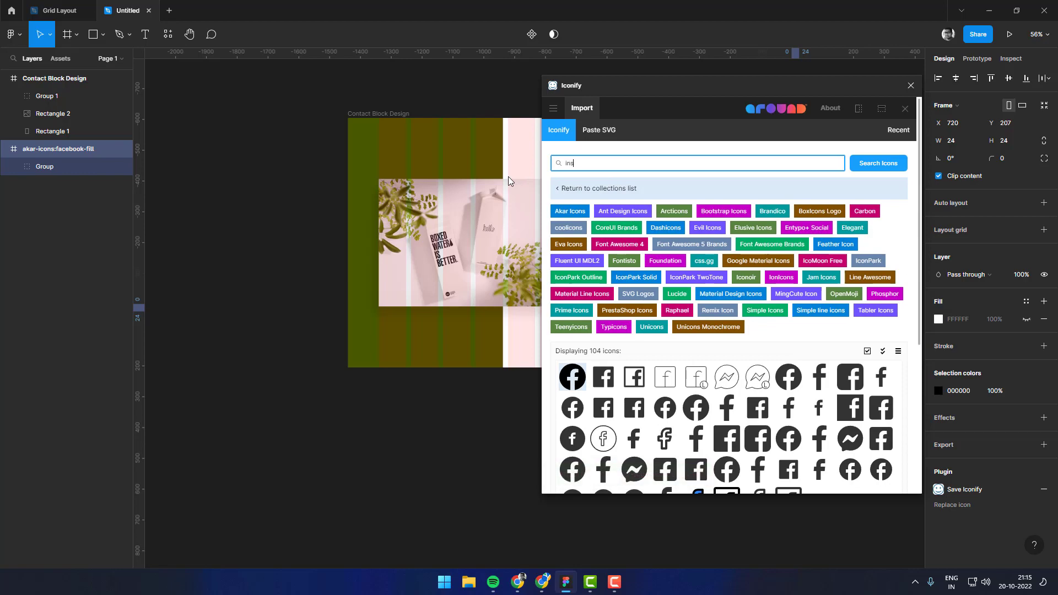
{"action": "key", "text": "Return"}
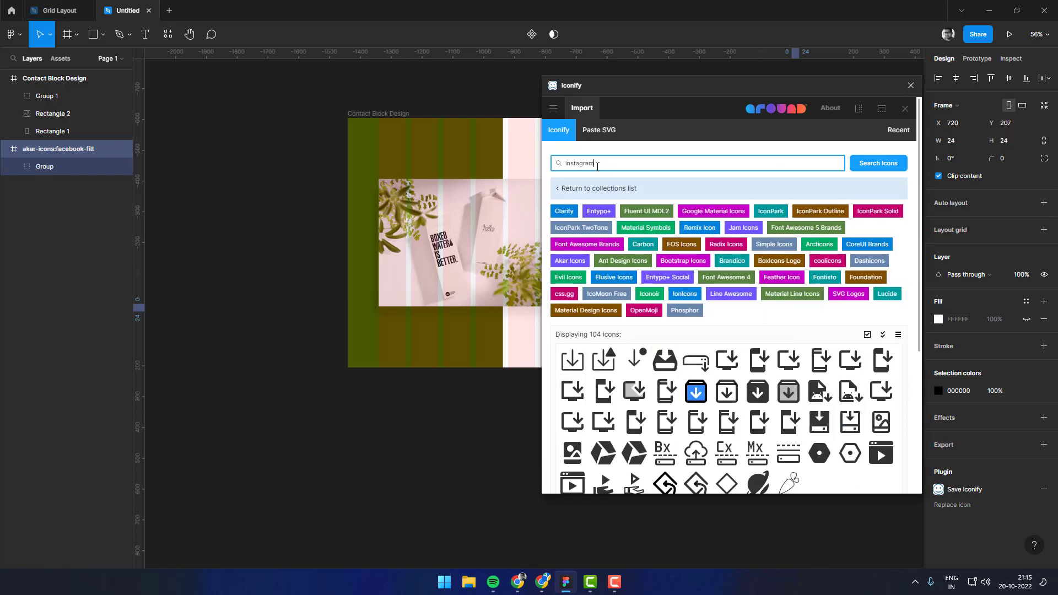
{"action": "key", "text": "Return"}
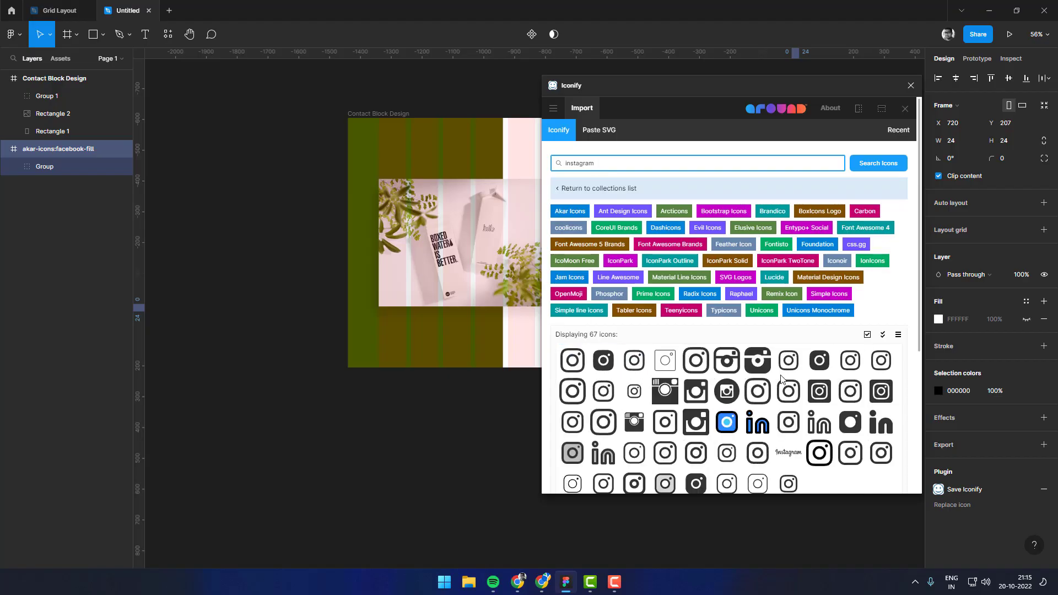
{"action": "left_click", "coordinate": [726, 391]}
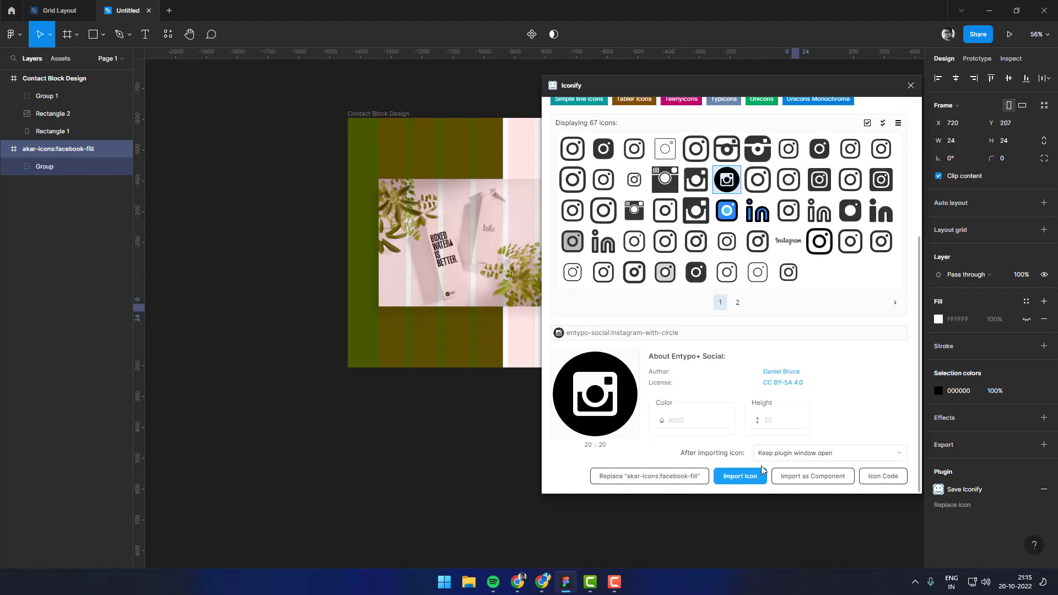
{"action": "left_click", "coordinate": [739, 476]}
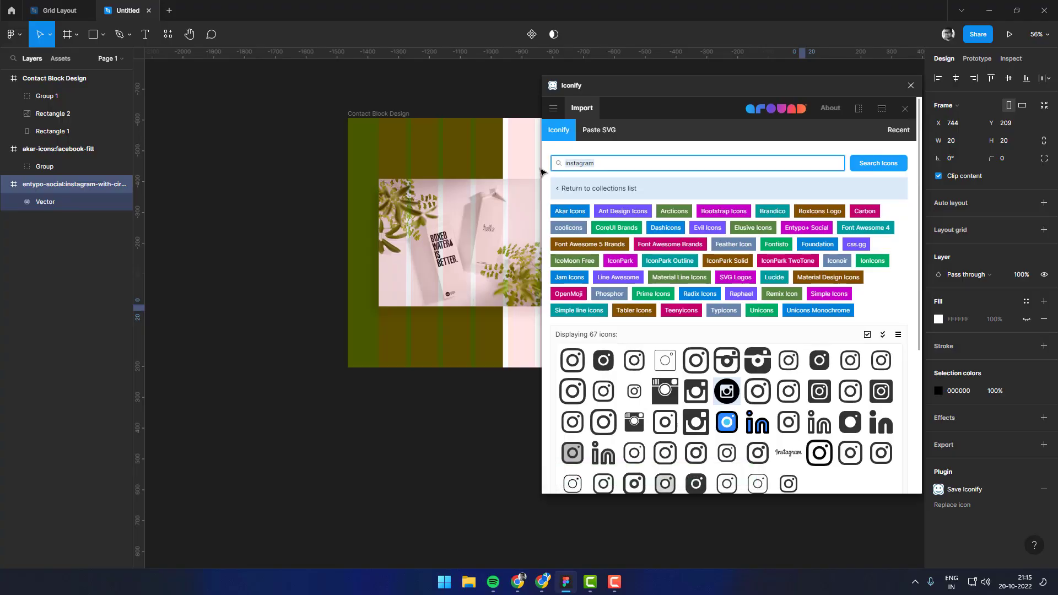
{"action": "type", "text": "linikedin"}
Search for LinkedIn, import the round LinkedIn icon, and close the plugin
{"action": "key", "text": "Return"}
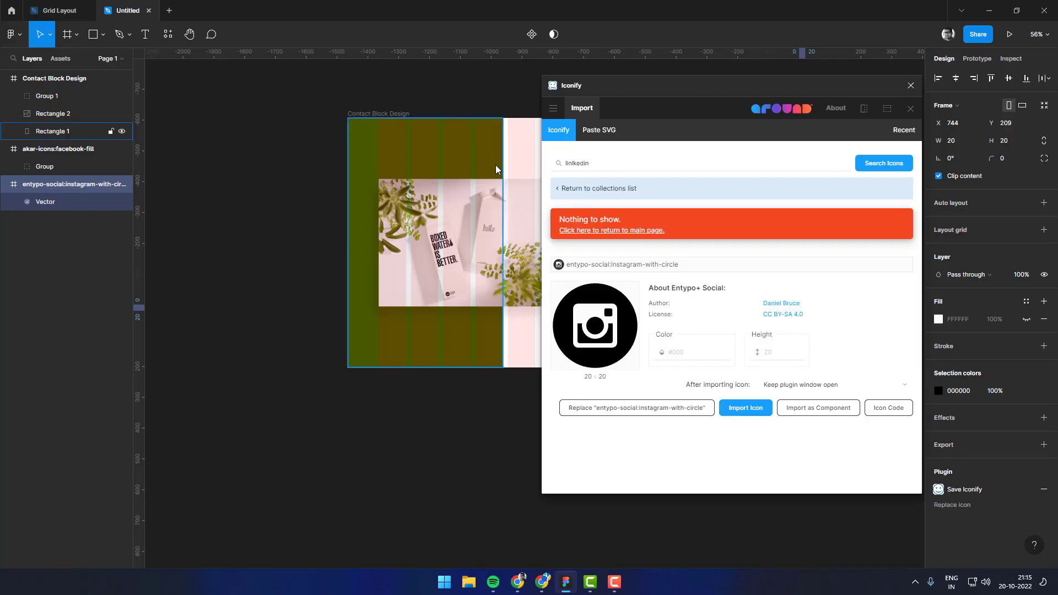
{"action": "left_click", "coordinate": [625, 166]}
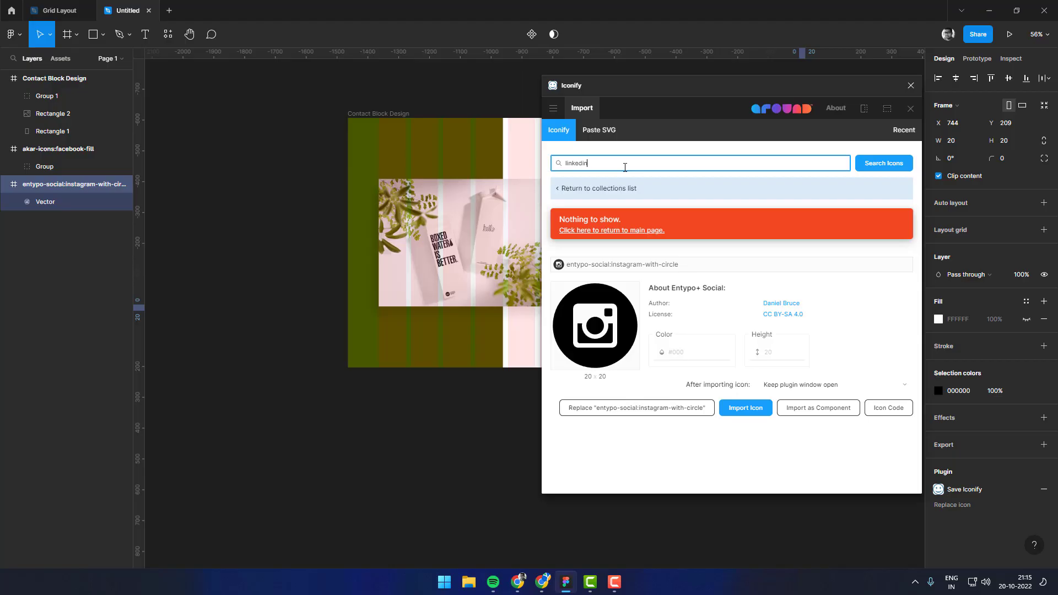
{"action": "key", "text": "Return"}
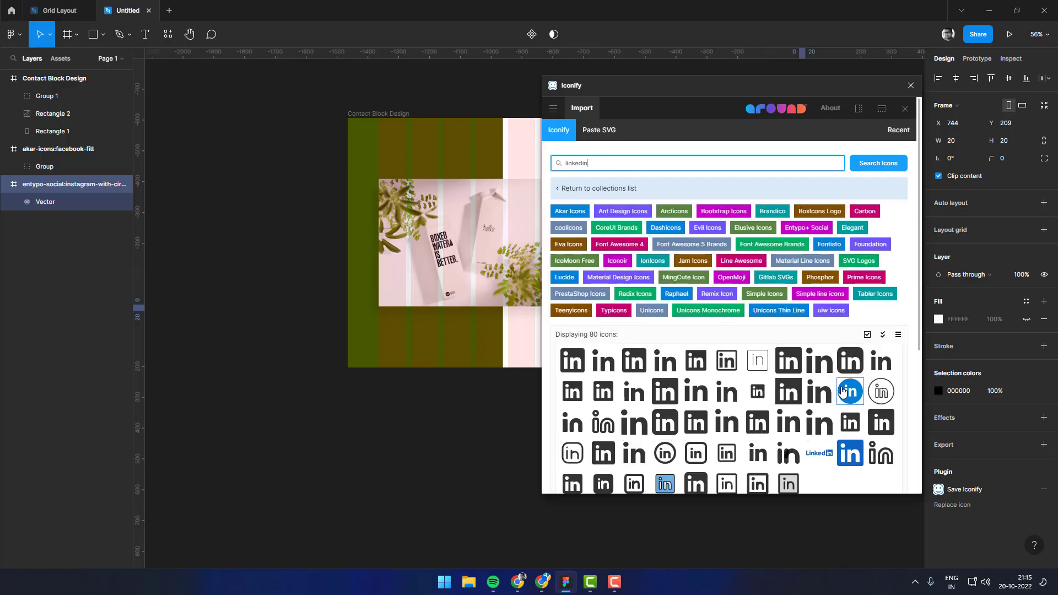
{"action": "left_click", "coordinate": [842, 390]}
{"action": "left_click", "coordinate": [796, 473]}
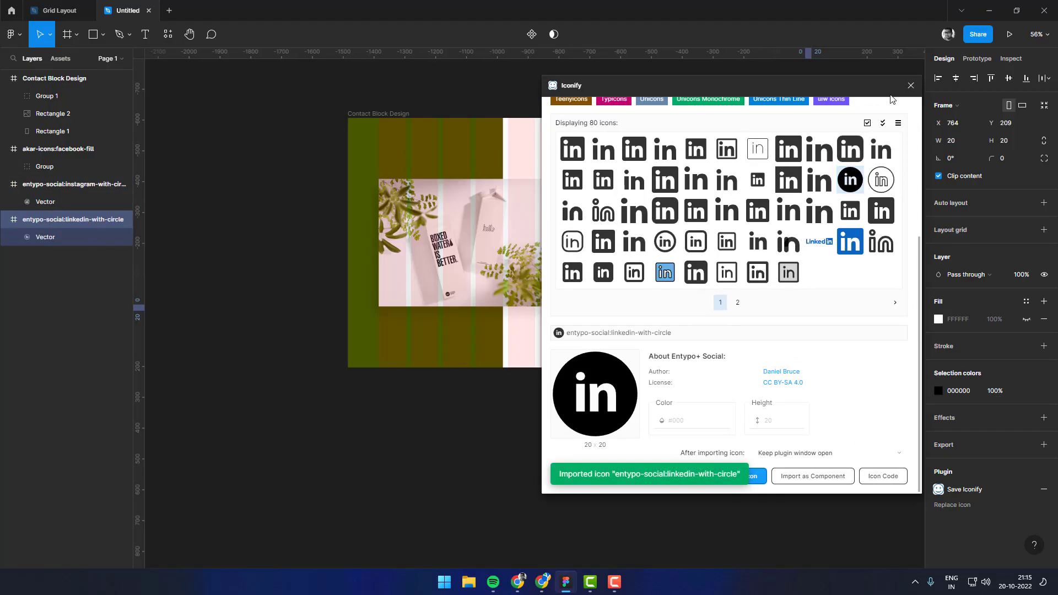
{"action": "left_click", "coordinate": [911, 85]}
Shrink the Facebook icon frame to 22×22
{"action": "scroll", "coordinate": [832, 331], "scroll_direction": "up", "scroll_amount": 2}
{"action": "scroll", "coordinate": [740, 302], "scroll_direction": "up", "scroll_amount": 4}
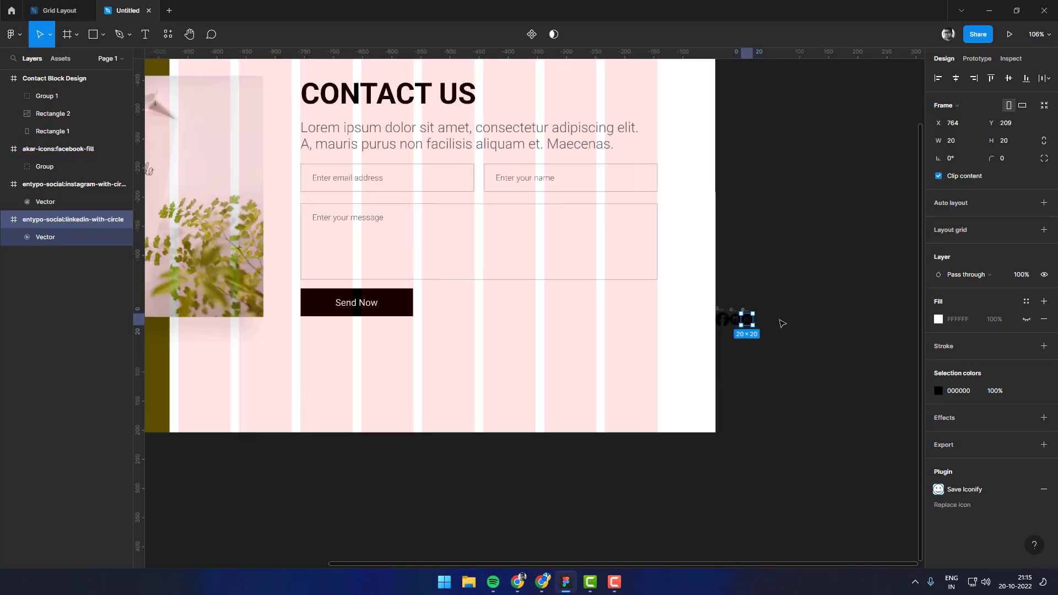
{"action": "scroll", "coordinate": [783, 321], "scroll_direction": "up", "scroll_amount": 4}
{"action": "left_click", "coordinate": [686, 346]}
{"action": "scroll", "coordinate": [670, 324], "scroll_direction": "up", "scroll_amount": 3}
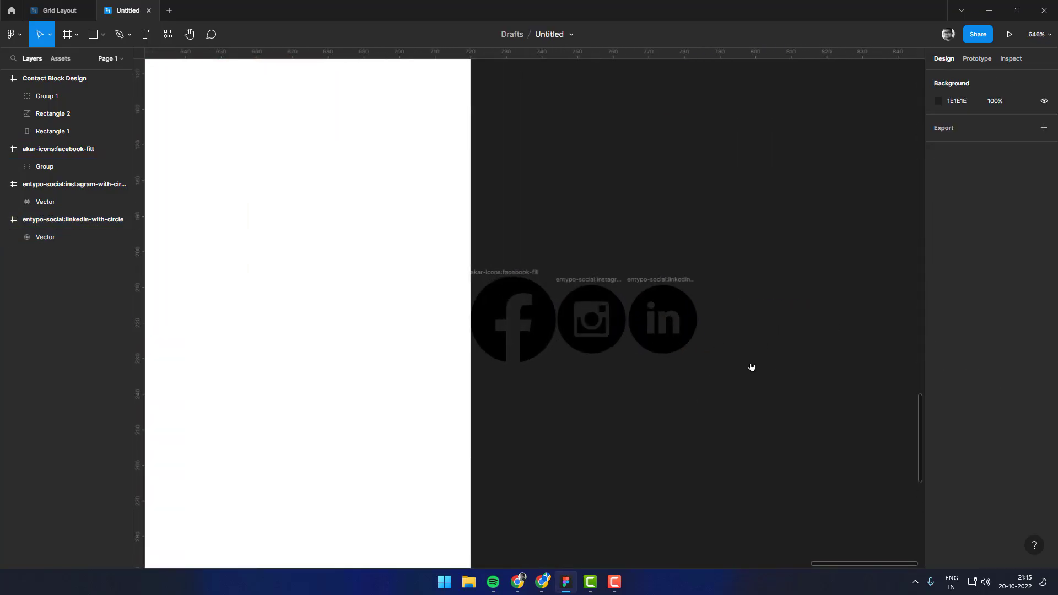
{"action": "scroll", "coordinate": [751, 365], "scroll_direction": "left", "scroll_amount": 2}
{"action": "left_click", "coordinate": [576, 308]}
{"action": "left_click_drag", "start_coordinate": [620, 267], "coordinate": [615, 272]}
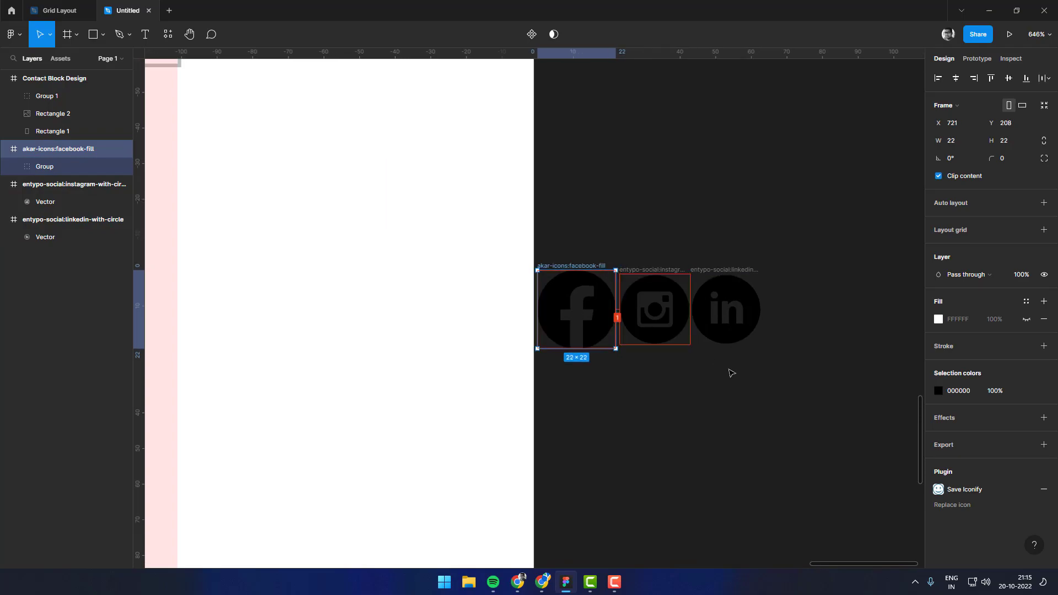
Move the LinkedIn, Instagram and Facebook icons up into one row
{"action": "scroll", "coordinate": [728, 352], "scroll_direction": "up", "scroll_amount": 2}
{"action": "left_click", "coordinate": [738, 345]}
{"action": "left_click_drag", "start_coordinate": [739, 345], "coordinate": [746, 178]}
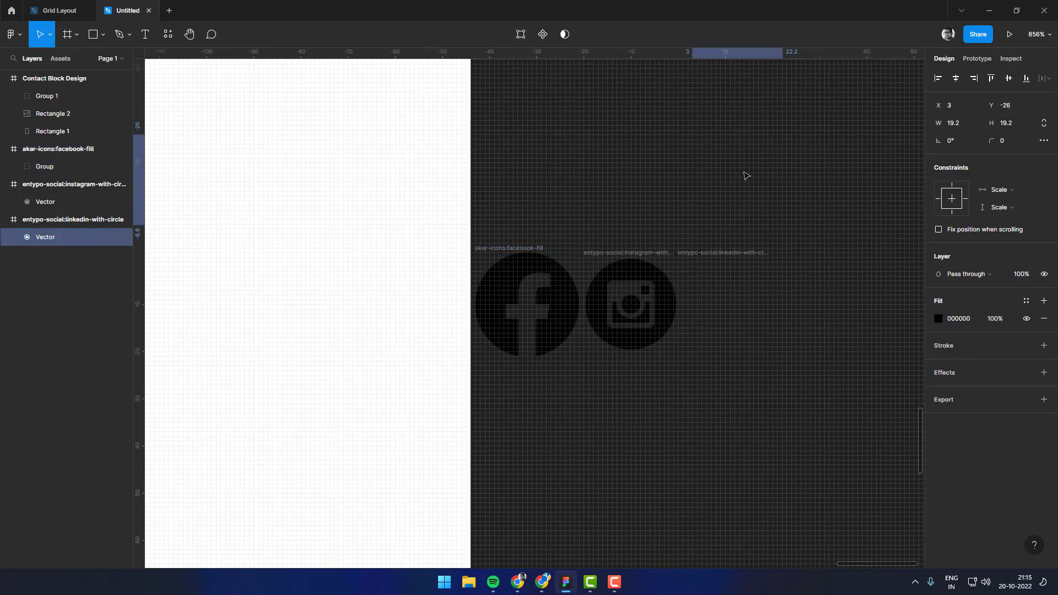
{"action": "left_click", "coordinate": [664, 285]}
{"action": "left_click_drag", "start_coordinate": [664, 285], "coordinate": [668, 113]}
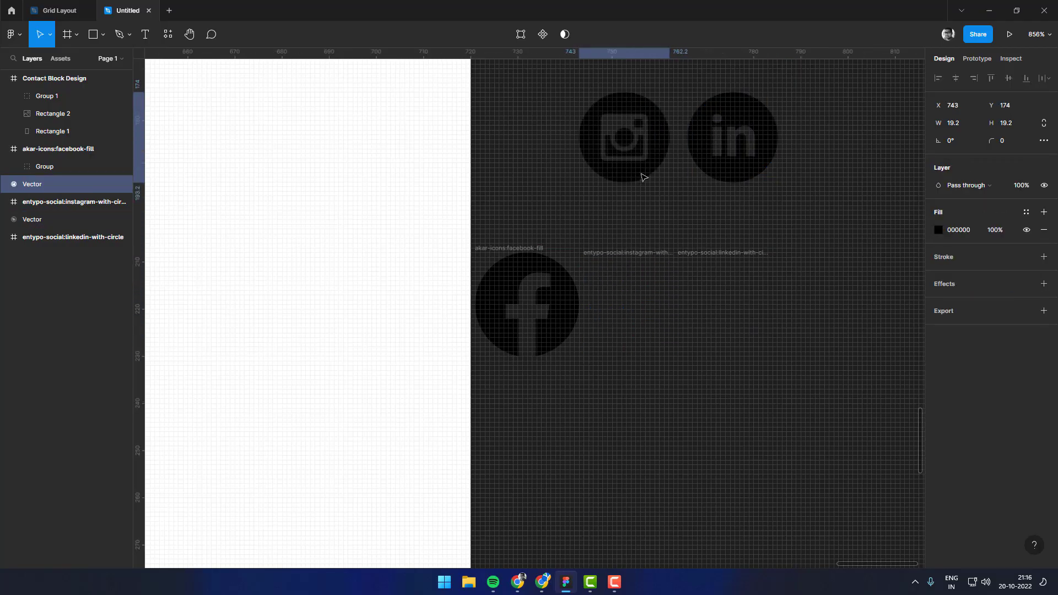
{"action": "mouse_move", "coordinate": [561, 323]}
{"action": "left_mouse_down"}
{"action": "mouse_move", "coordinate": [582, 162]}
{"action": "mouse_move", "coordinate": [570, 194]}
{"action": "left_mouse_up"}
Delete the empty icon frames, keeping the Facebook icon group
{"action": "left_click", "coordinate": [570, 193]}
{"action": "key", "text": "ctrl+z"}
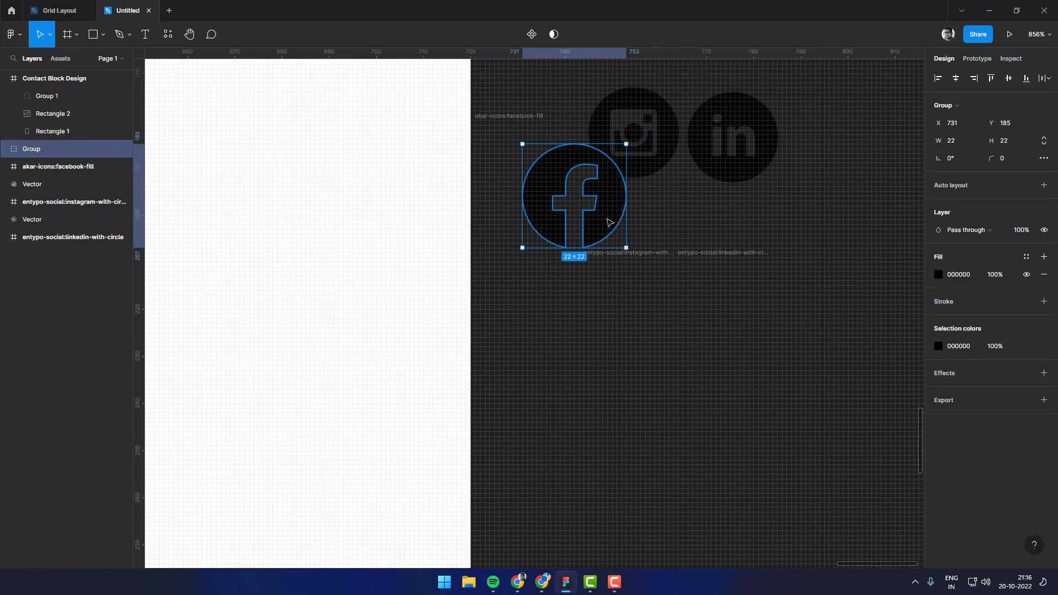
{"action": "key", "text": "ctrl+shift+z"}
{"action": "key", "text": "Delete"}
{"action": "left_click", "coordinate": [519, 117]}
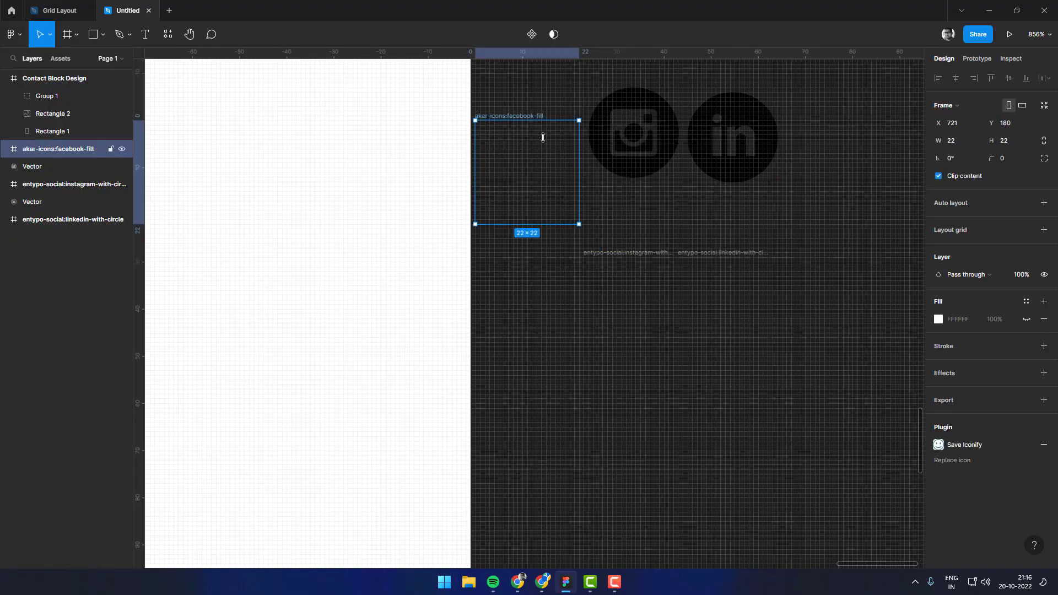
{"action": "key", "text": "Delete"}
{"action": "left_click_drag", "start_coordinate": [834, 223], "coordinate": [589, 295]}
{"action": "key", "text": "Delete"}
{"action": "key", "text": "ctrl+v"}
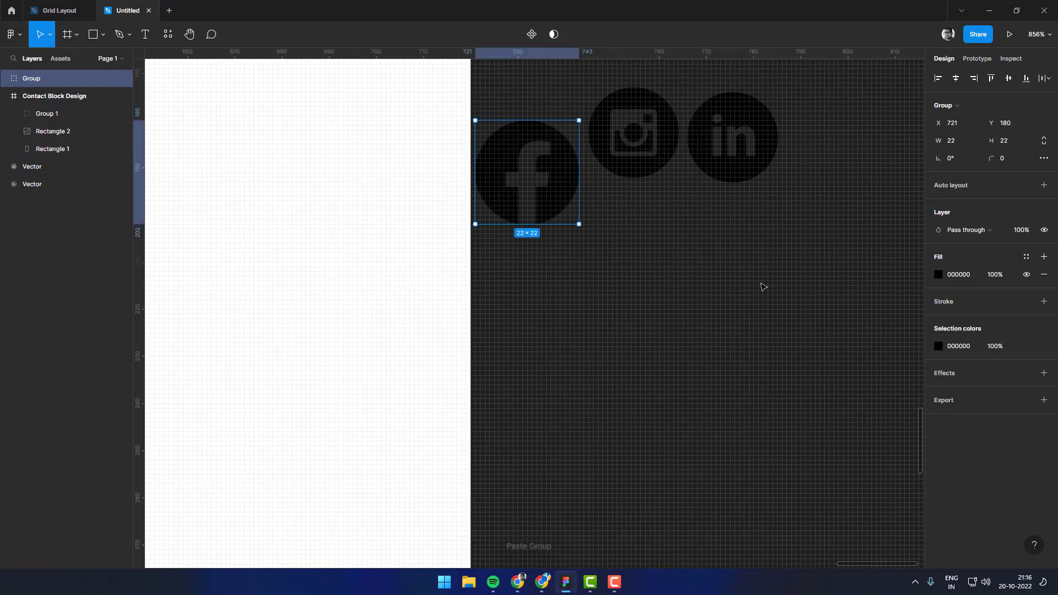
Top-align the three social icons and select them together
{"action": "left_click_drag", "start_coordinate": [620, 230], "coordinate": [633, 292]}
{"action": "left_click_drag", "start_coordinate": [554, 280], "coordinate": [559, 252]}
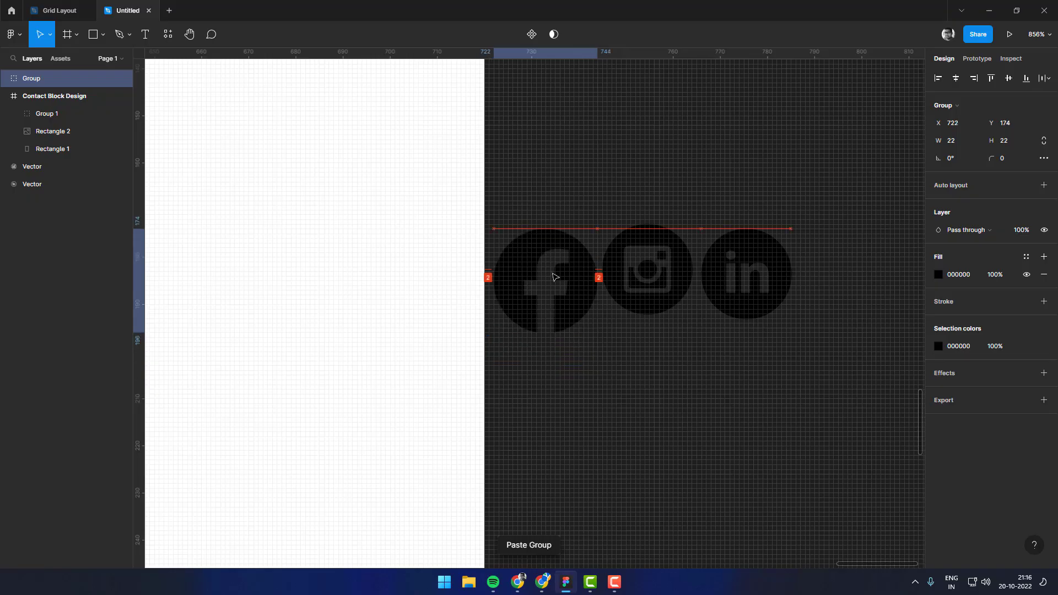
{"action": "left_click_drag", "start_coordinate": [843, 217], "coordinate": [542, 300]}
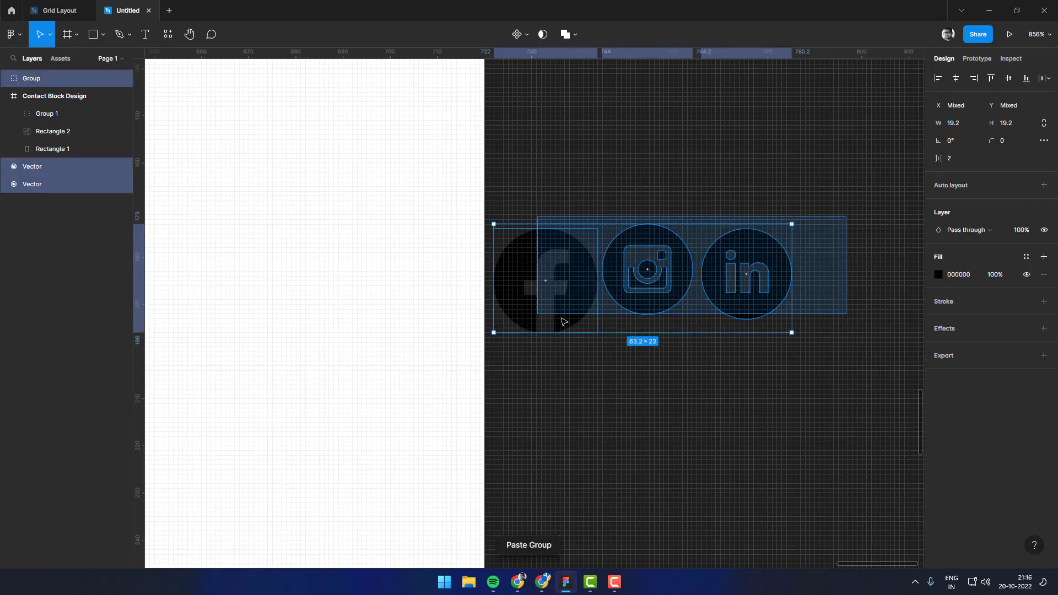
{"action": "left_click", "coordinate": [991, 78]}
{"action": "left_click", "coordinate": [556, 357]}
{"action": "scroll", "coordinate": [556, 357], "scroll_direction": "up", "scroll_amount": 3}
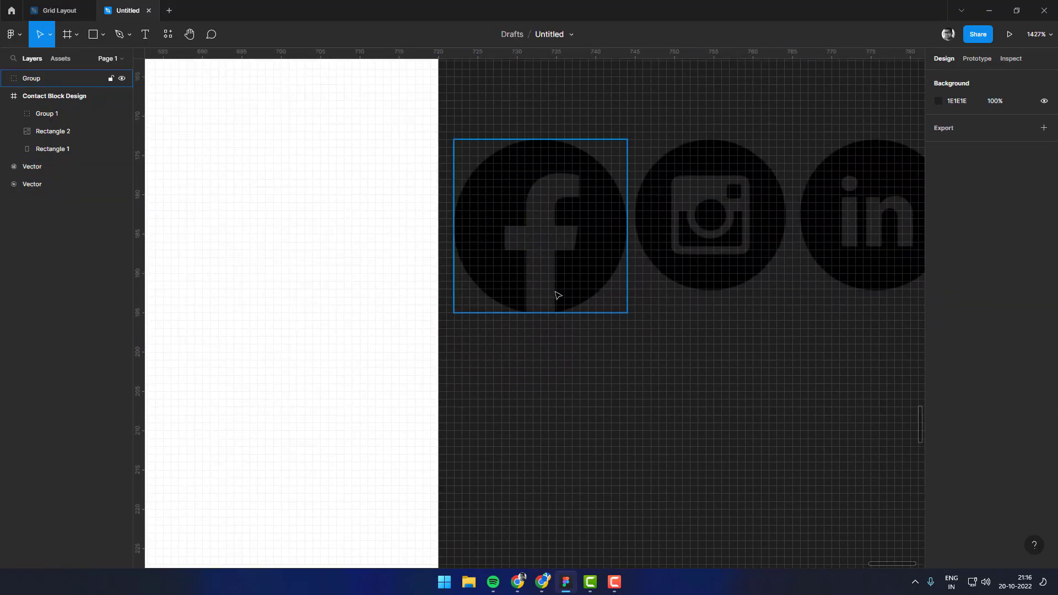
{"action": "left_click", "coordinate": [555, 294]}
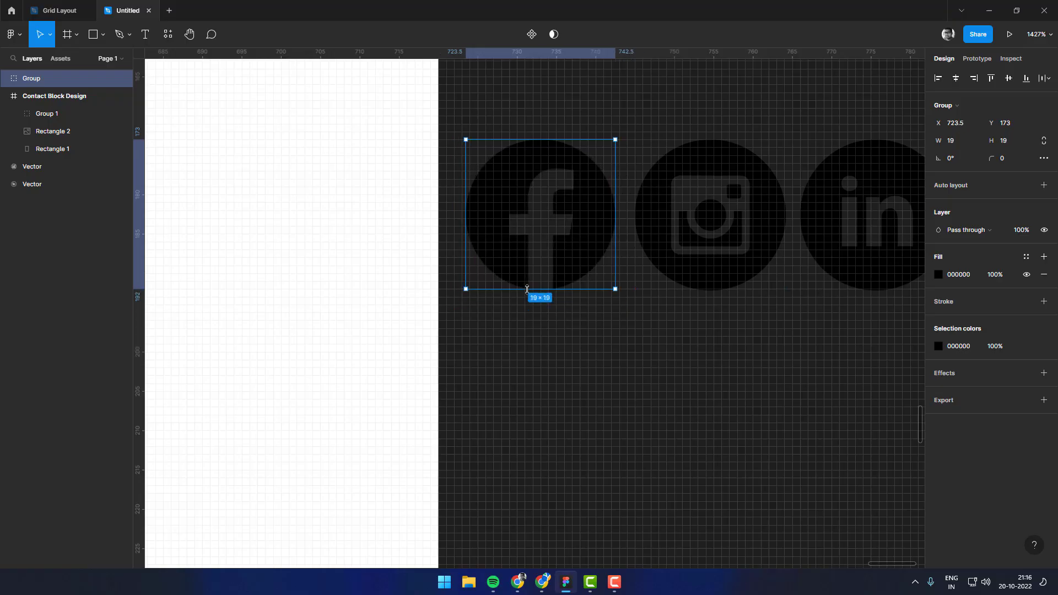
{"action": "left_click", "coordinate": [674, 334]}
{"action": "scroll", "coordinate": [694, 186], "scroll_direction": "down", "scroll_amount": 3}
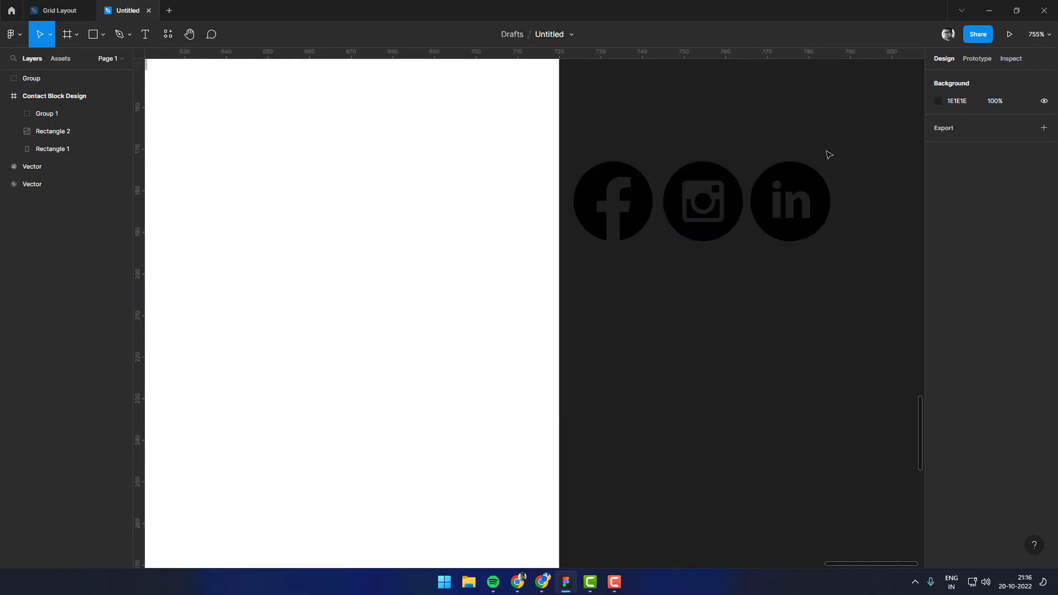
{"action": "left_click_drag", "start_coordinate": [860, 120], "coordinate": [565, 270]}
Group the three social icons and move the group into the contact block
{"action": "key", "text": "ctrl+g"}
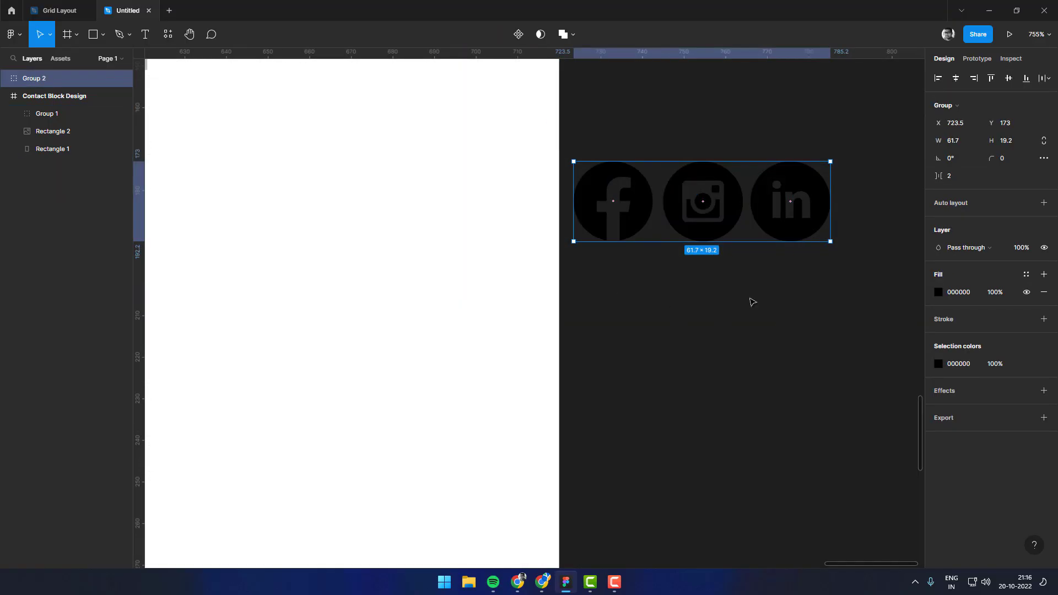
{"action": "scroll", "coordinate": [742, 295], "scroll_direction": "down", "scroll_amount": 3}
{"action": "scroll", "coordinate": [744, 297], "scroll_direction": "down", "scroll_amount": 5}
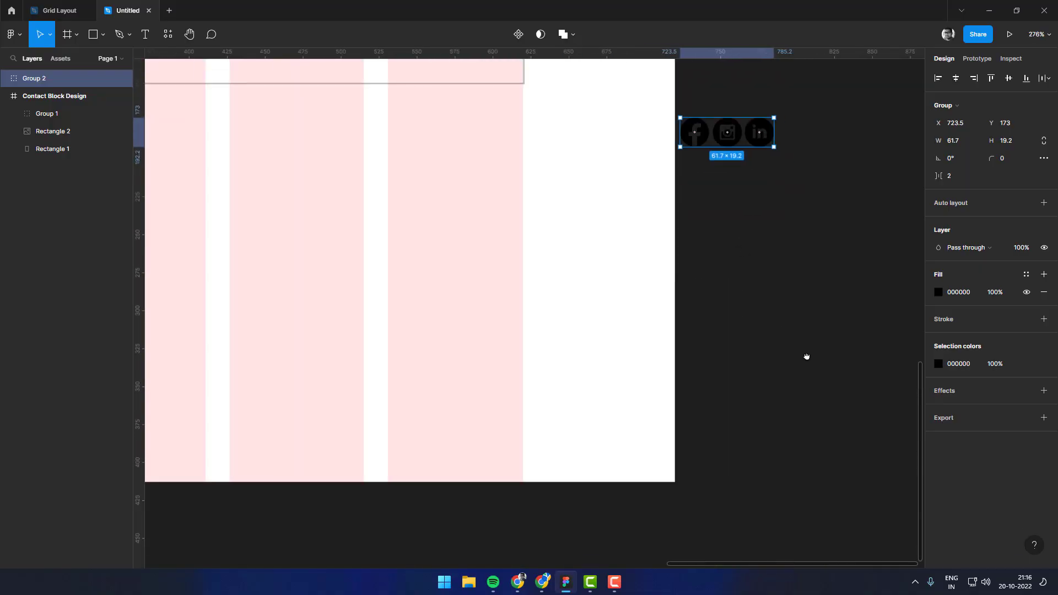
{"action": "scroll", "coordinate": [806, 356], "scroll_direction": "up", "scroll_amount": 2}
{"action": "scroll", "coordinate": [810, 308], "scroll_direction": "left", "scroll_amount": 1}
{"action": "left_click_drag", "start_coordinate": [810, 257], "coordinate": [396, 331]}
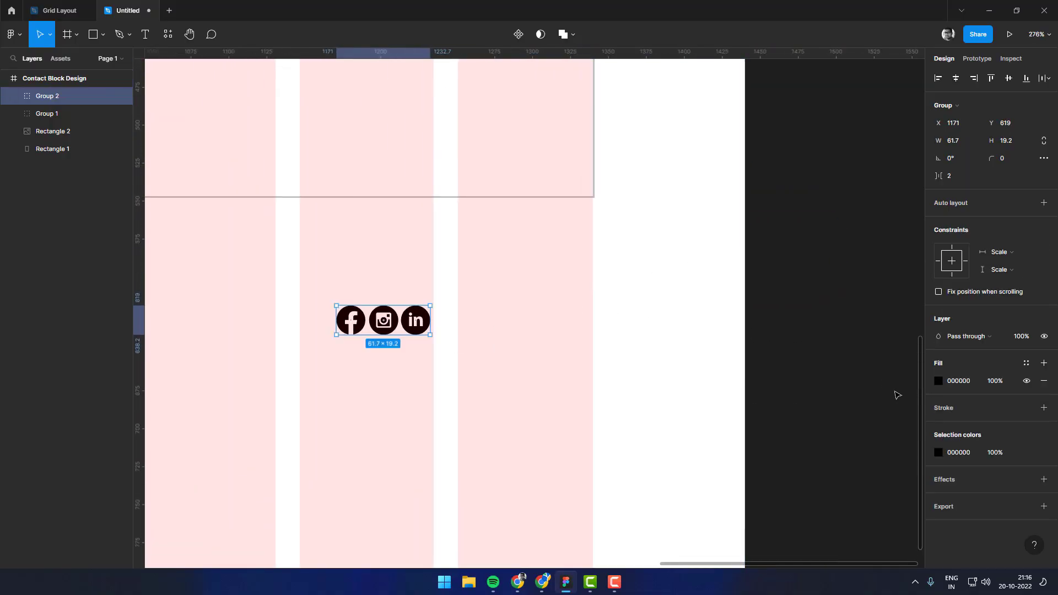
Recolour the icon group's fill to light grey BEBEBE
{"action": "left_click", "coordinate": [939, 381]}
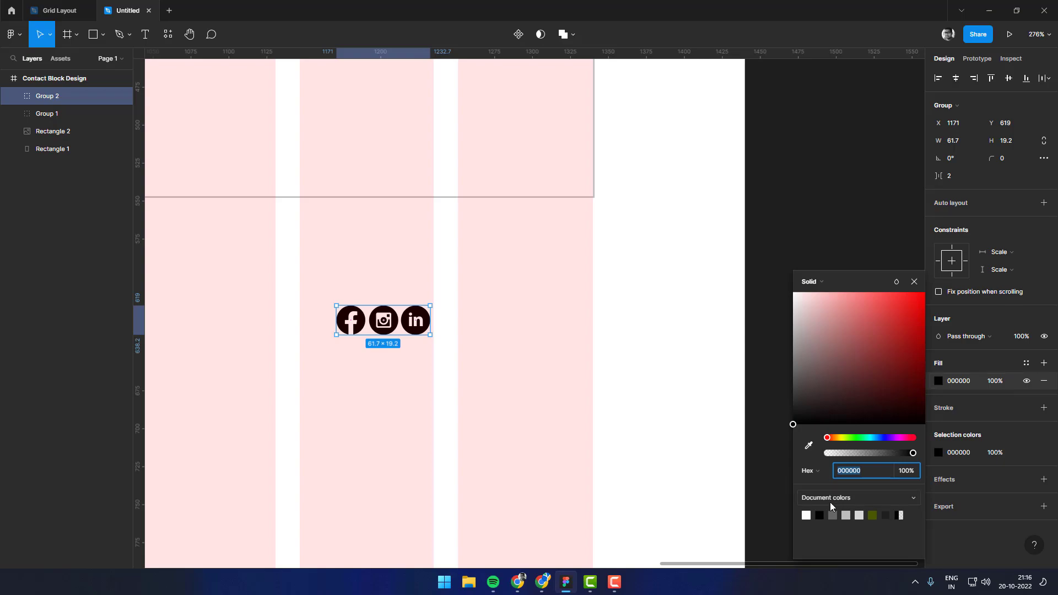
{"action": "left_click", "coordinate": [856, 512]}
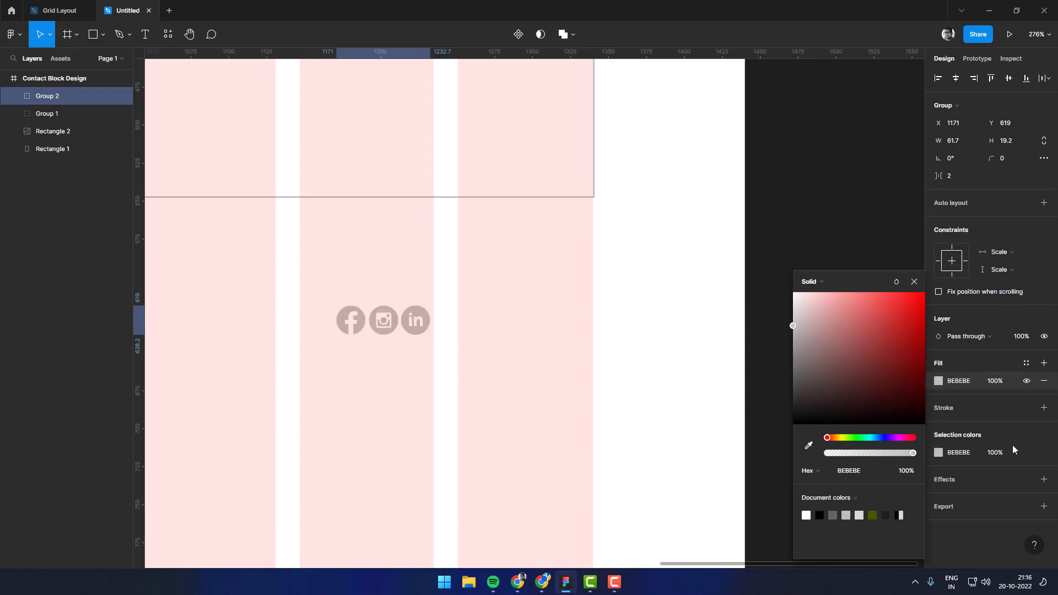
{"action": "left_click", "coordinate": [458, 331]}
{"action": "left_click", "coordinate": [385, 322]}
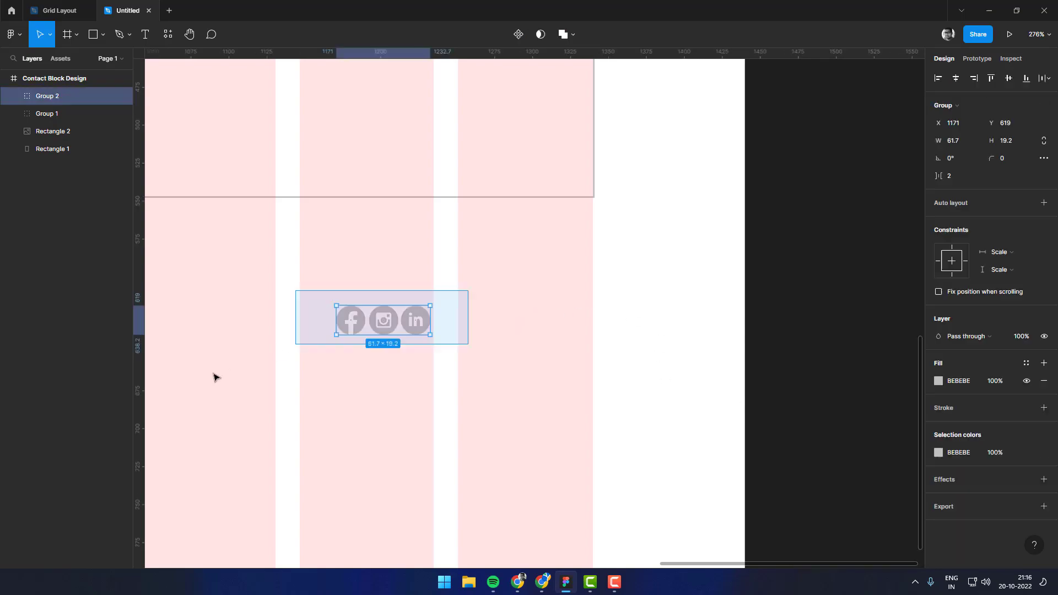
Widen the spacing between the social icons to 8
{"action": "scroll", "coordinate": [399, 324], "scroll_direction": "up", "scroll_amount": 5}
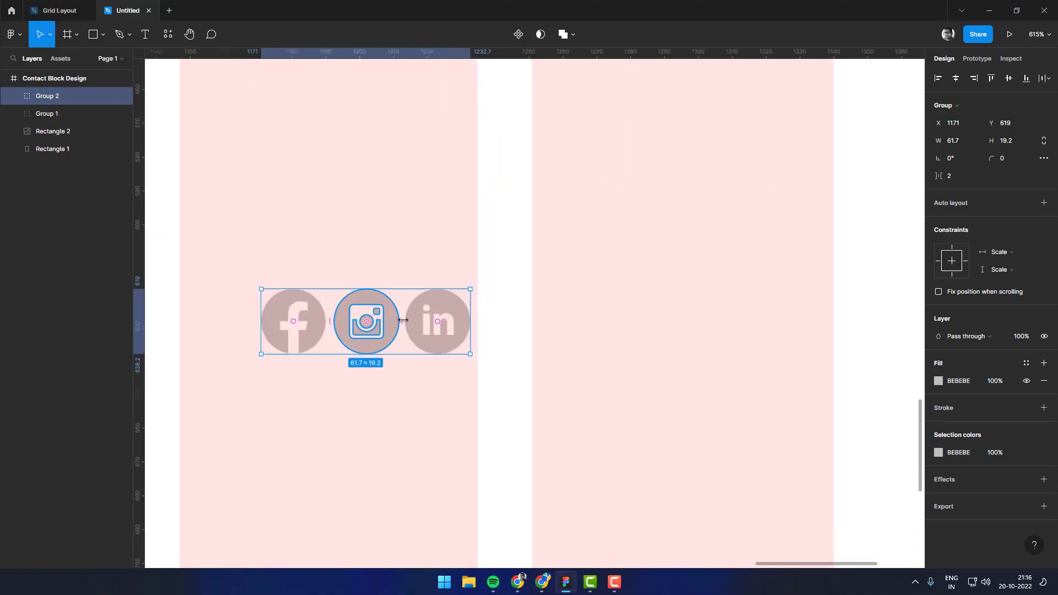
{"action": "left_click_drag", "start_coordinate": [408, 322], "coordinate": [433, 322]}
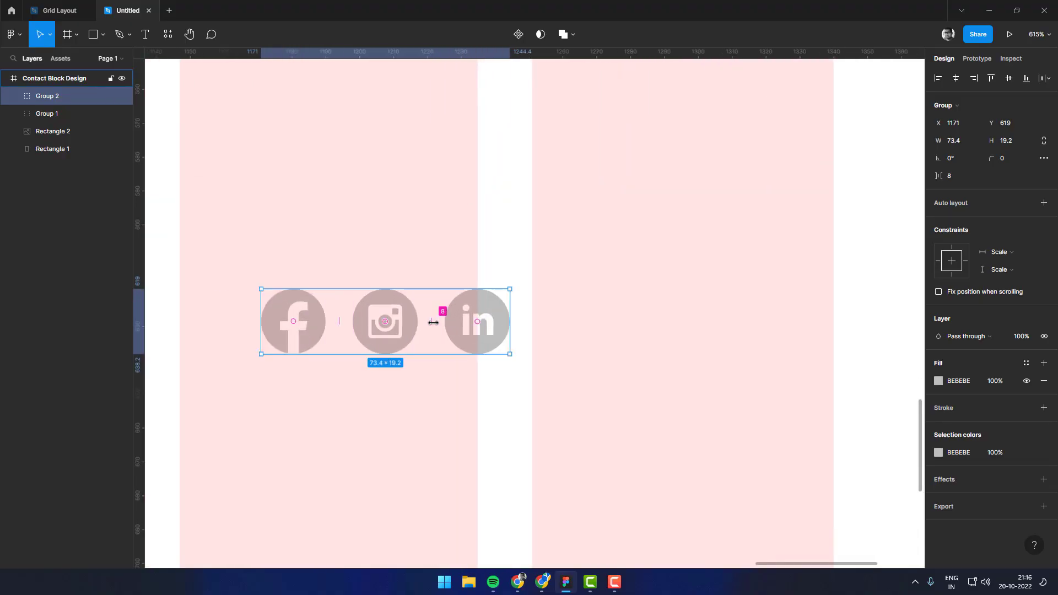
{"action": "scroll", "coordinate": [533, 320], "scroll_direction": "down", "scroll_amount": 3}
{"action": "scroll", "coordinate": [558, 333], "scroll_direction": "down", "scroll_amount": 3}
Scale the social icons group up to about 126×33 at the right column edge
{"action": "key", "text": "shift+Return"}
{"action": "key", "text": "shift+2"}
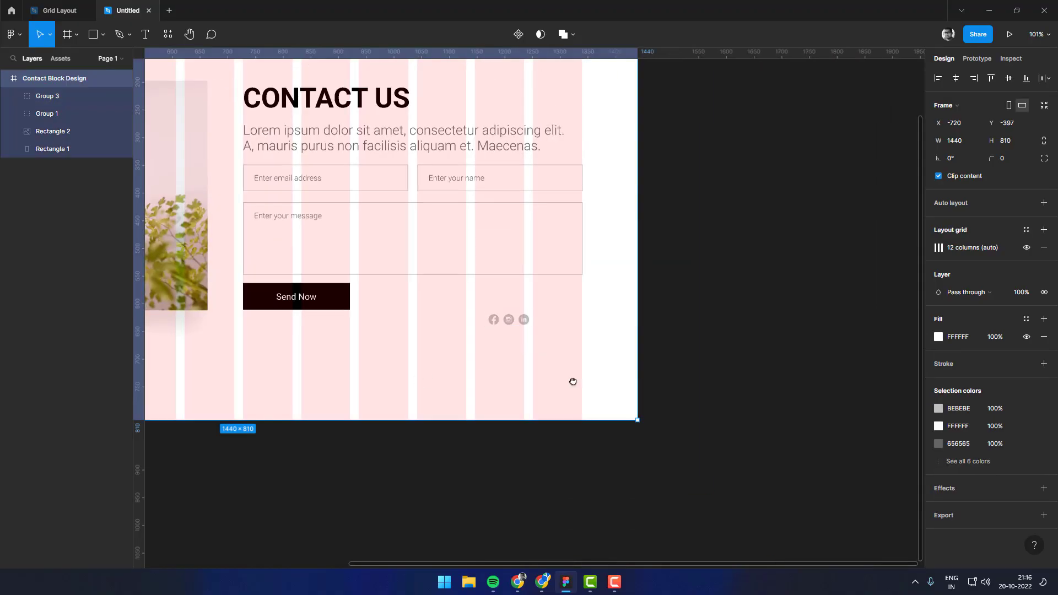
{"action": "scroll", "coordinate": [738, 387], "scroll_direction": "left", "scroll_amount": 4}
{"action": "scroll", "coordinate": [739, 387], "scroll_direction": "up", "scroll_amount": 1}
{"action": "scroll", "coordinate": [643, 390], "scroll_direction": "right", "scroll_amount": 4}
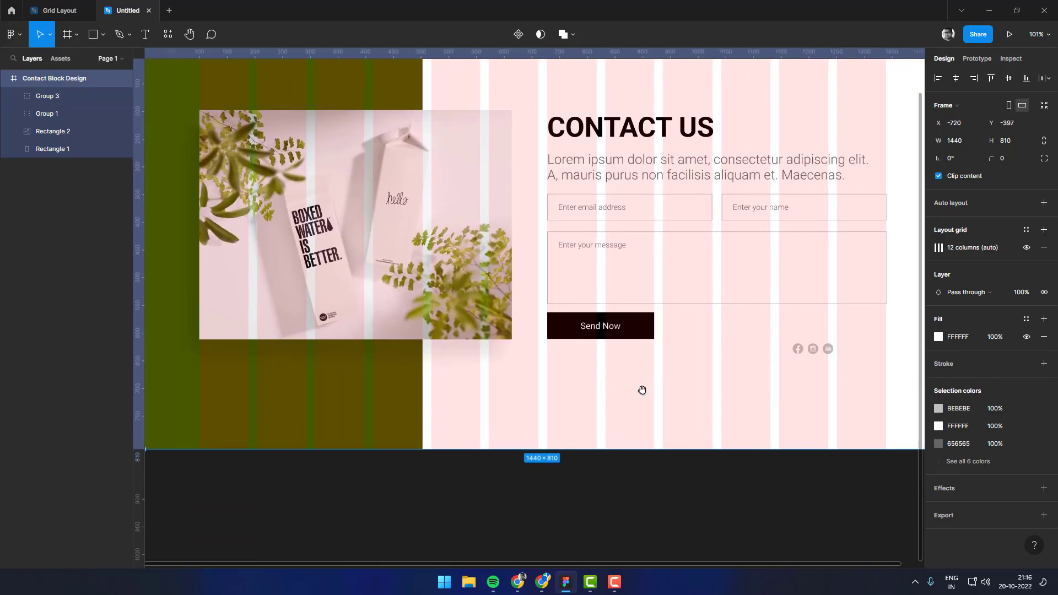
{"action": "scroll", "coordinate": [593, 409], "scroll_direction": "right", "scroll_amount": 4}
{"action": "scroll", "coordinate": [593, 408], "scroll_direction": "up", "scroll_amount": 2}
{"action": "scroll", "coordinate": [707, 396], "scroll_direction": "down", "scroll_amount": 1}
{"action": "scroll", "coordinate": [737, 372], "scroll_direction": "left", "scroll_amount": 2}
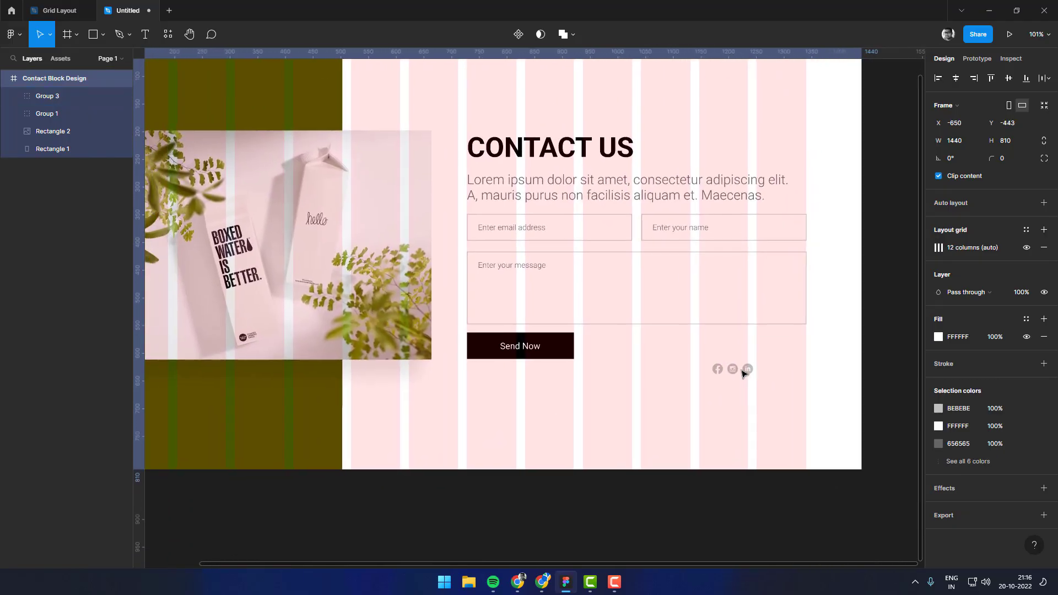
{"action": "left_click", "coordinate": [759, 359]}
{"action": "left_click_drag", "start_coordinate": [771, 361], "coordinate": [802, 353]}
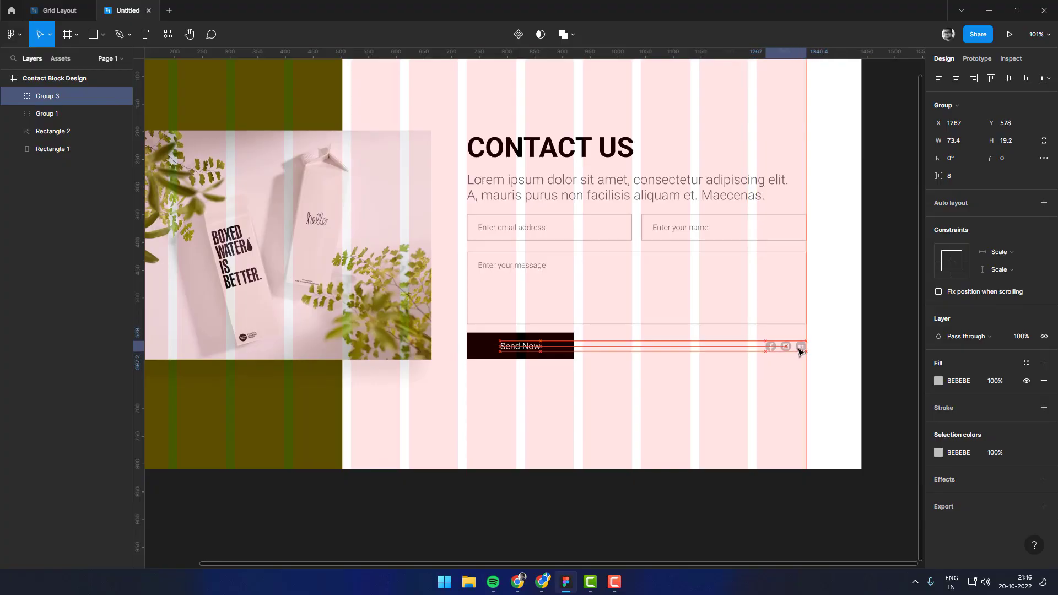
{"action": "left_click_drag", "start_coordinate": [765, 352], "coordinate": [754, 359]}
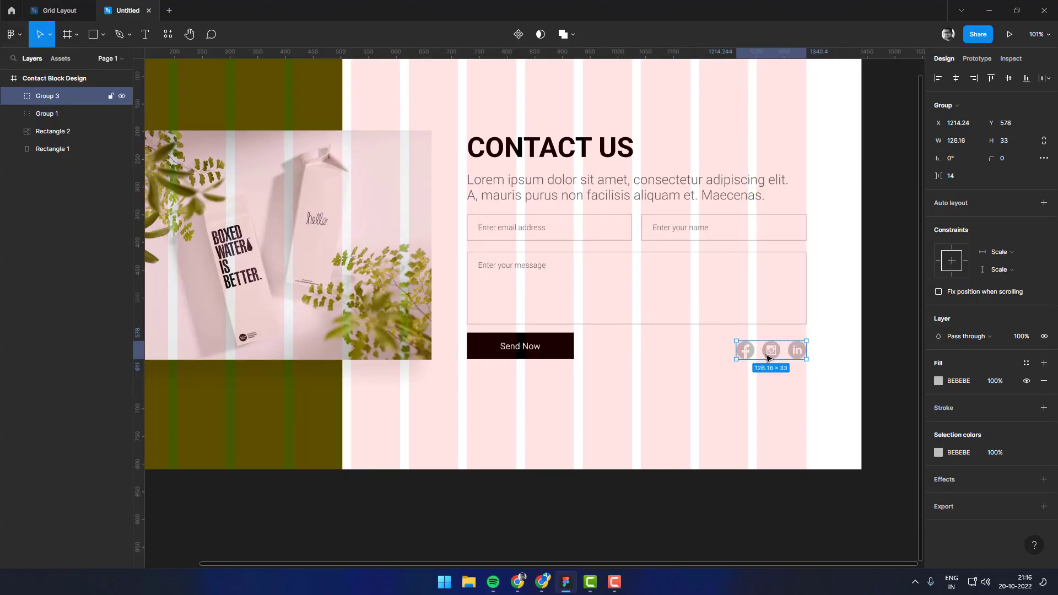
Move the icons into the form group, level with Send Now at right
{"action": "left_click", "coordinate": [533, 356], "text": "shift"}
{"action": "left_click", "coordinate": [735, 381]}
{"action": "scroll", "coordinate": [749, 356], "scroll_direction": "up", "scroll_amount": 2}
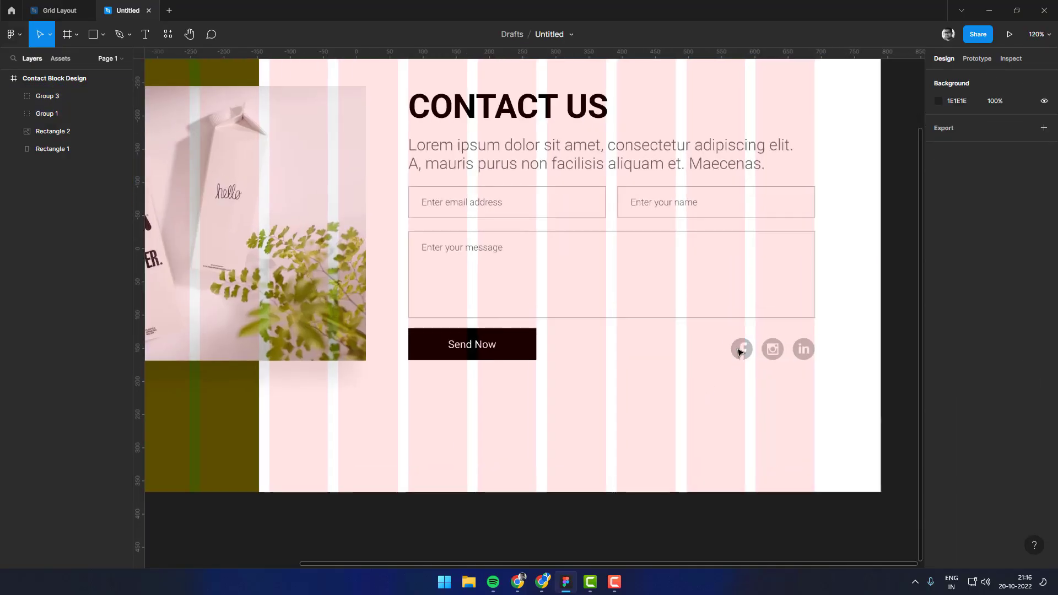
{"action": "left_click", "coordinate": [740, 349]}
{"action": "key", "text": "Delete"}
{"action": "key", "text": "ctrl+v"}
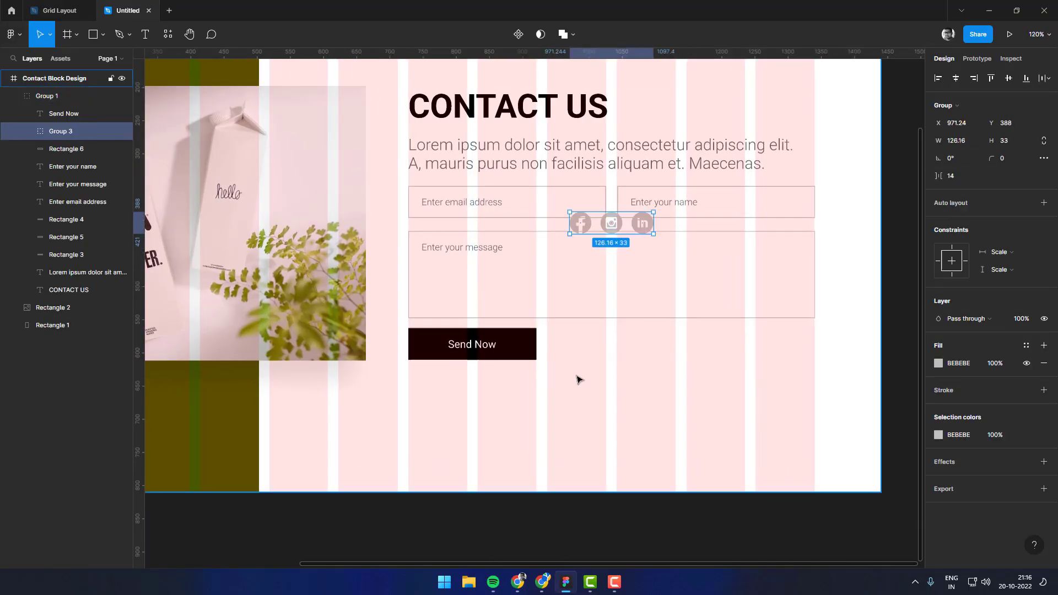
{"action": "mouse_move", "coordinate": [610, 225]}
{"action": "left_mouse_down"}
{"action": "mouse_move", "coordinate": [780, 336]}
{"action": "mouse_move", "coordinate": [774, 346]}
{"action": "left_mouse_up"}
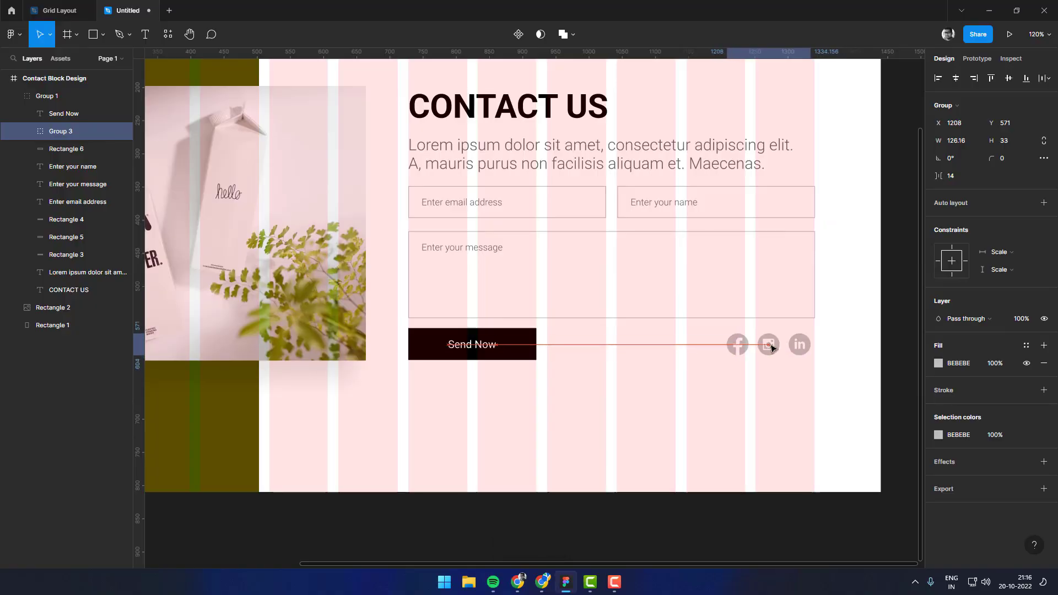
{"action": "key", "text": "Escape"}
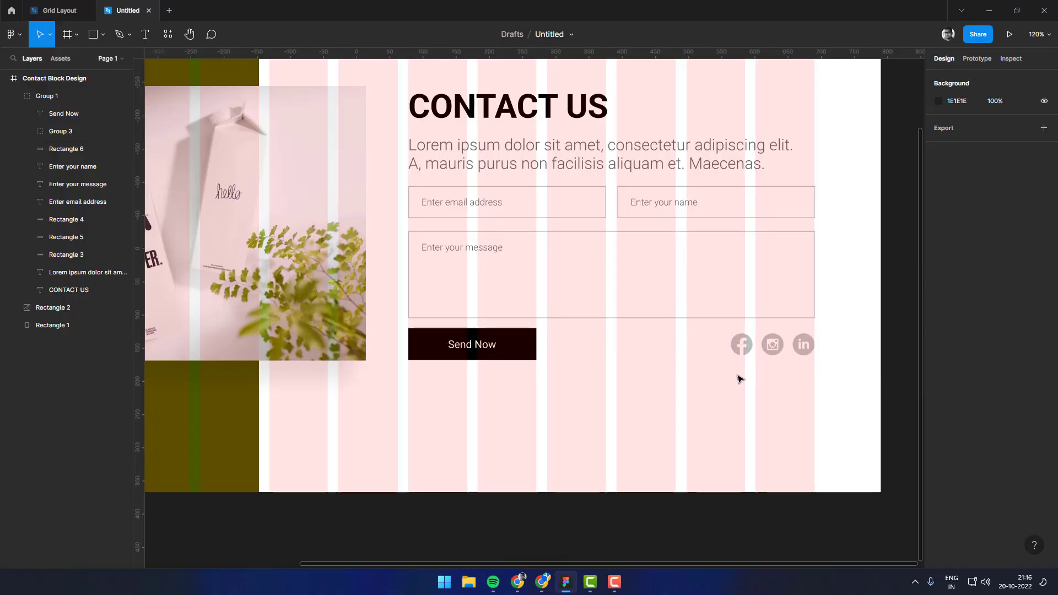
{"action": "key", "text": "shift+1"}
Hide the Contact Block Design frame's column grid and preview it in presentation view
{"action": "left_click", "coordinate": [349, 158]}
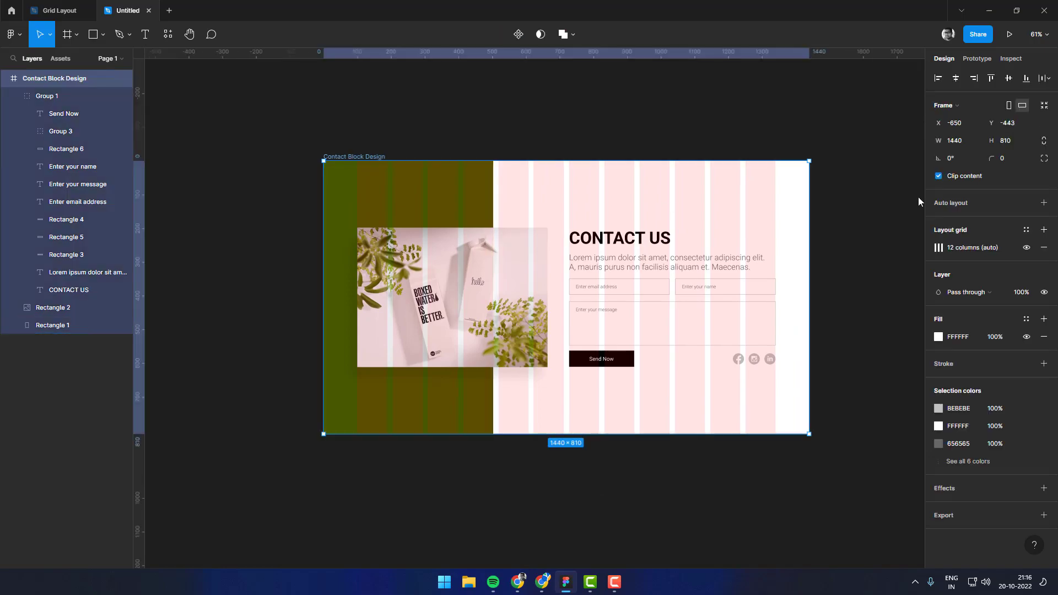
{"action": "left_click", "coordinate": [1026, 247]}
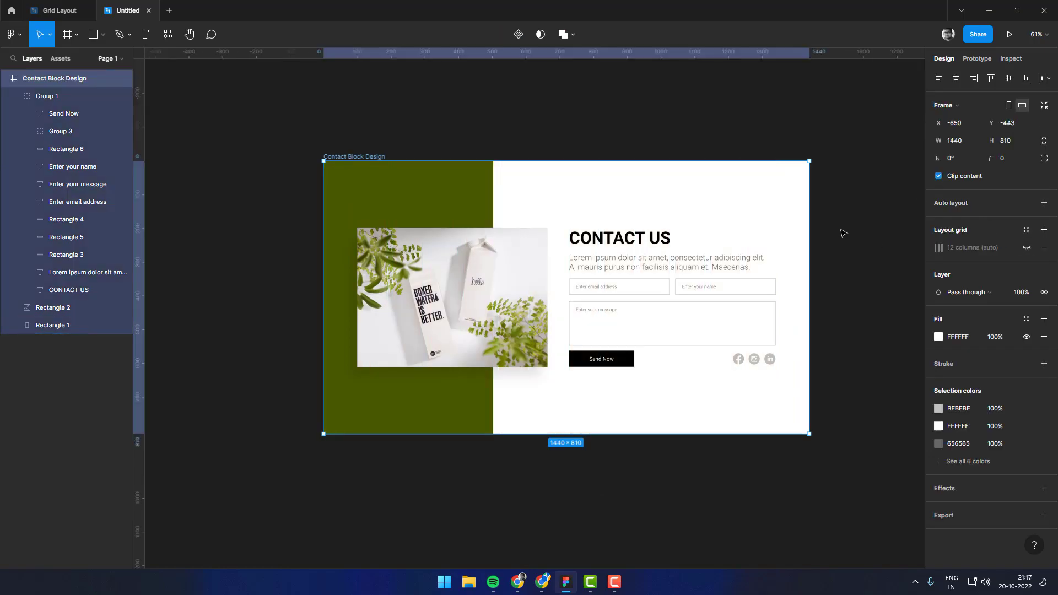
{"action": "left_click", "coordinate": [777, 135]}
{"action": "scroll", "coordinate": [672, 138], "scroll_direction": "up", "scroll_amount": 3, "text": "ctrl"}
{"action": "scroll", "coordinate": [672, 135], "scroll_direction": "down", "scroll_amount": 1}
{"action": "left_click", "coordinate": [293, 142]}
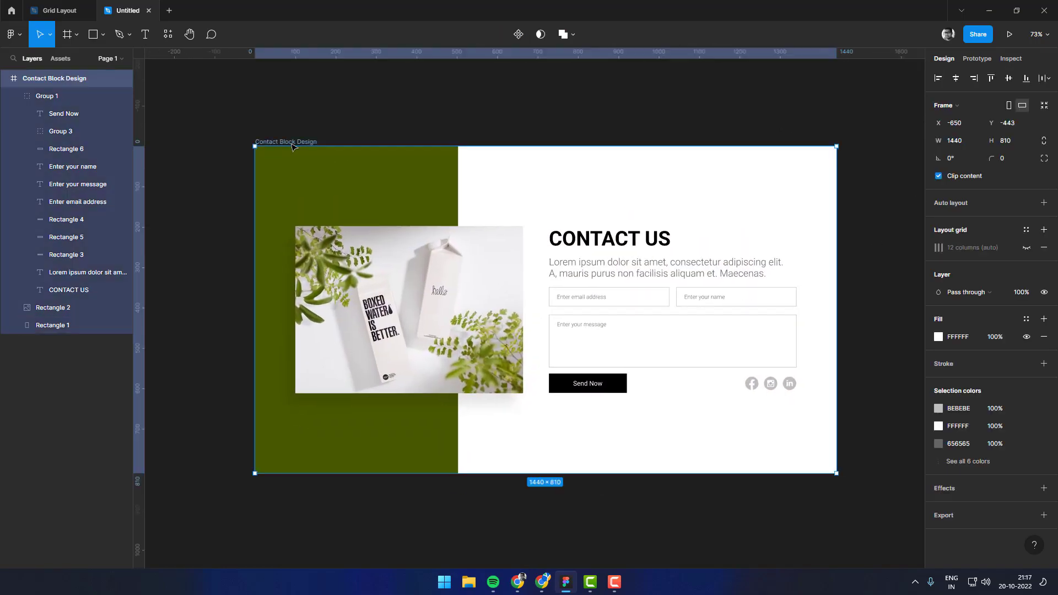
{"action": "left_click", "coordinate": [1010, 35]}
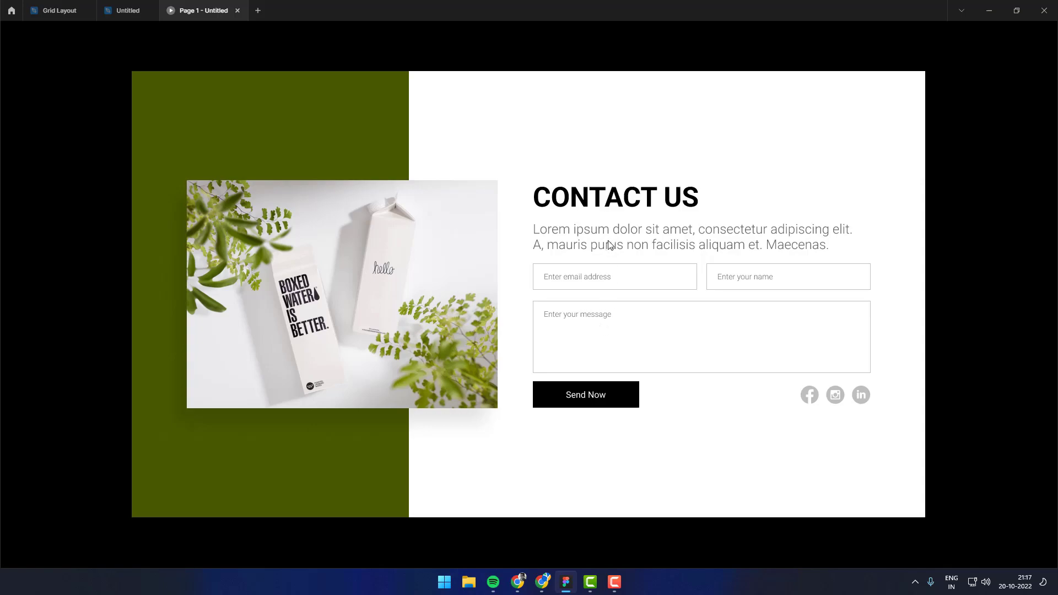
Set the Lorem ipsum paragraph to font size 20, then view the refreshed prototype
{"action": "left_click", "coordinate": [59, 11]}
{"action": "left_click", "coordinate": [128, 10]}
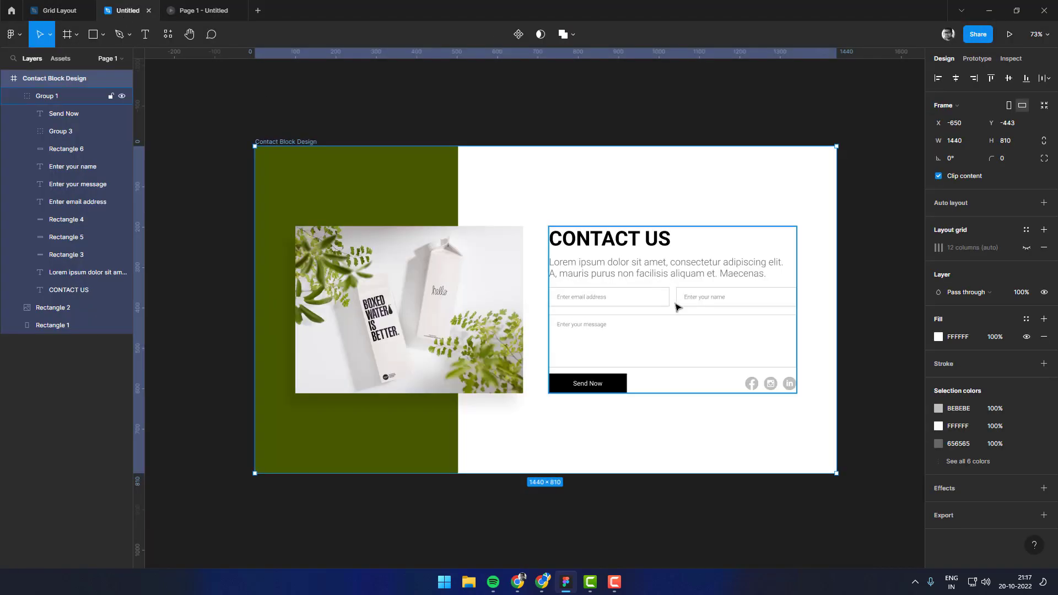
{"action": "left_click", "coordinate": [658, 274]}
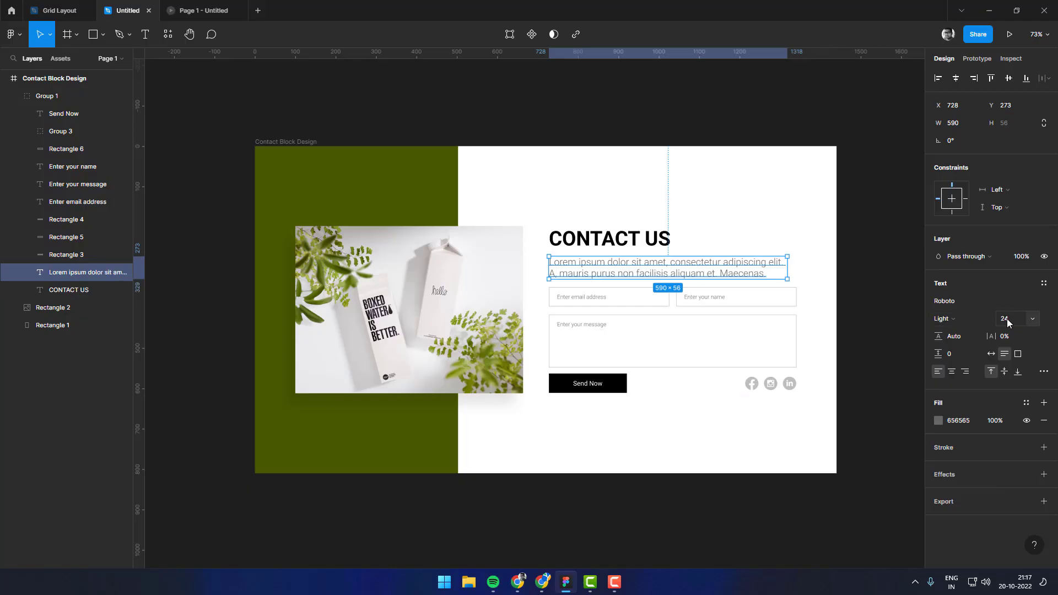
{"action": "left_click", "coordinate": [1009, 319]}
{"action": "type", "text": "20"}
{"action": "key", "text": "Return"}
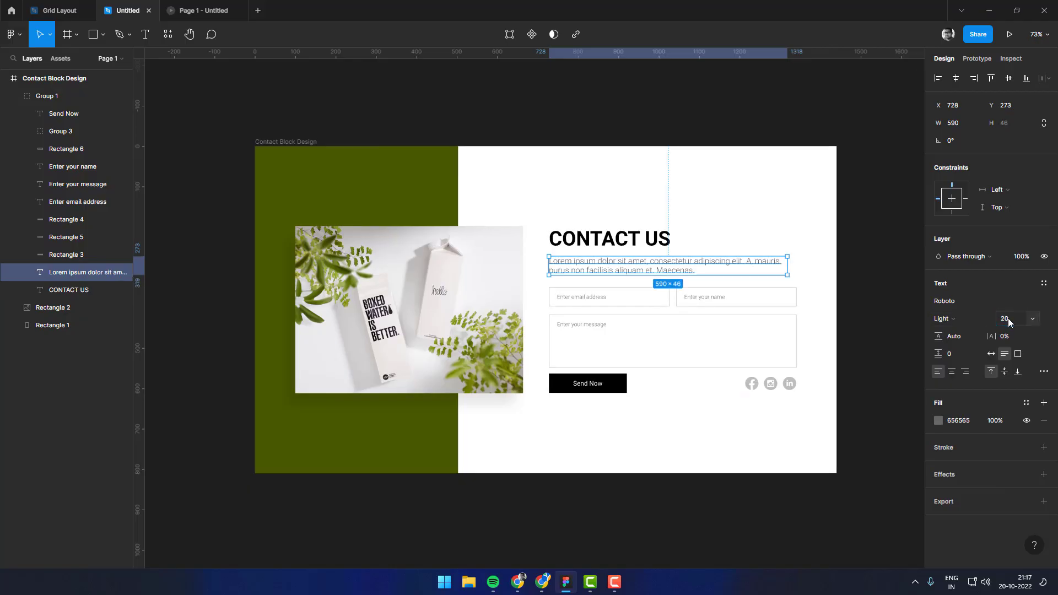
{"action": "left_click", "coordinate": [204, 10]}
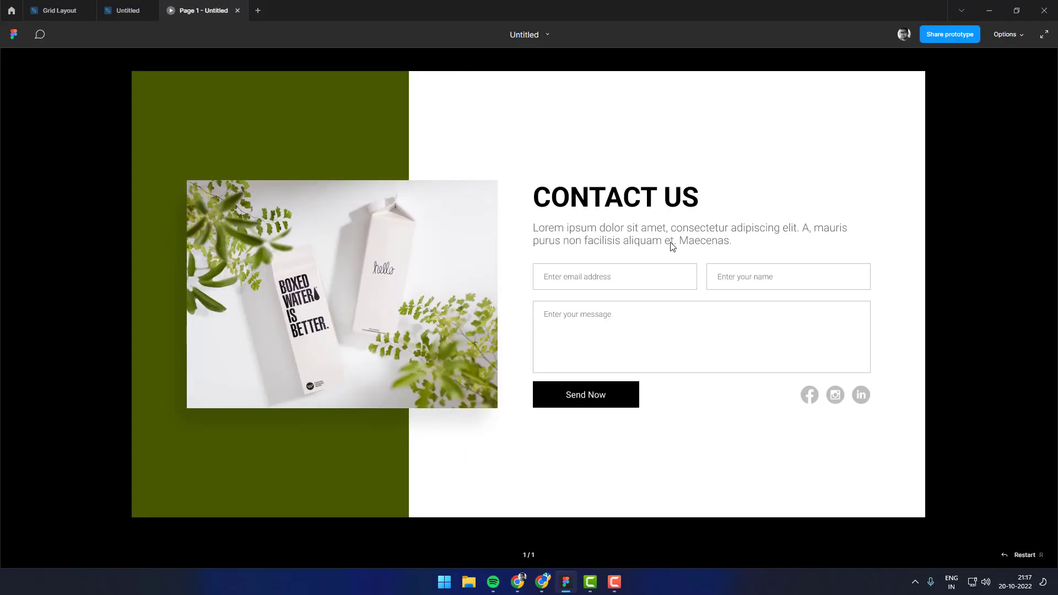